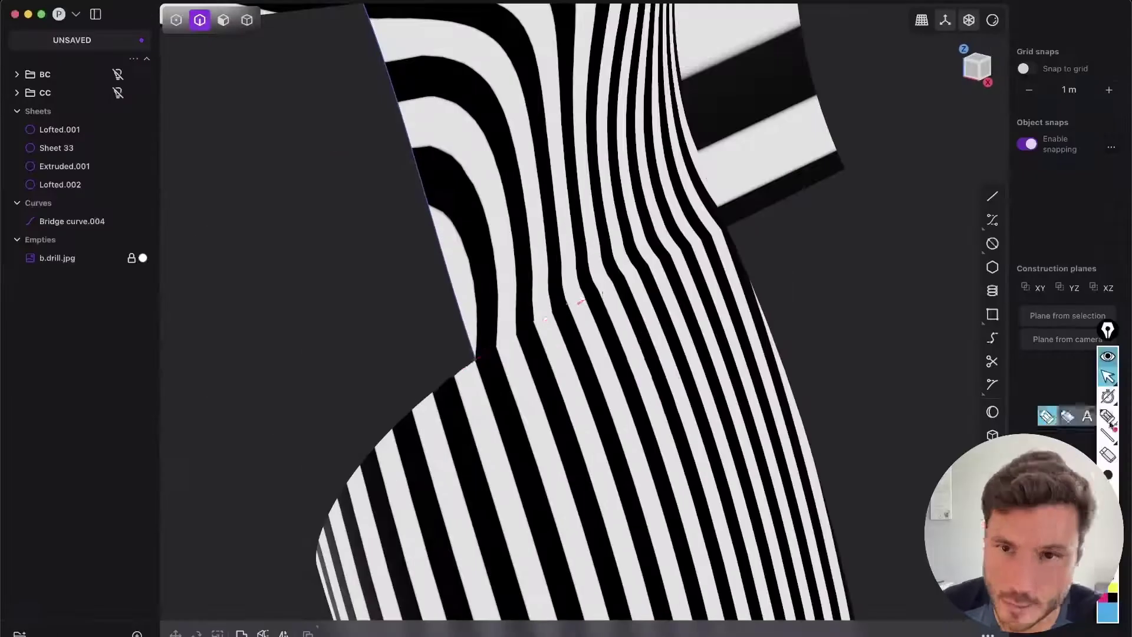
Trace a zebra stripe below the seam with an annotation stroke and write a label beside the drill surfaces
drag(607, 240, 644, 404)
drag(334, 334, 372, 389)
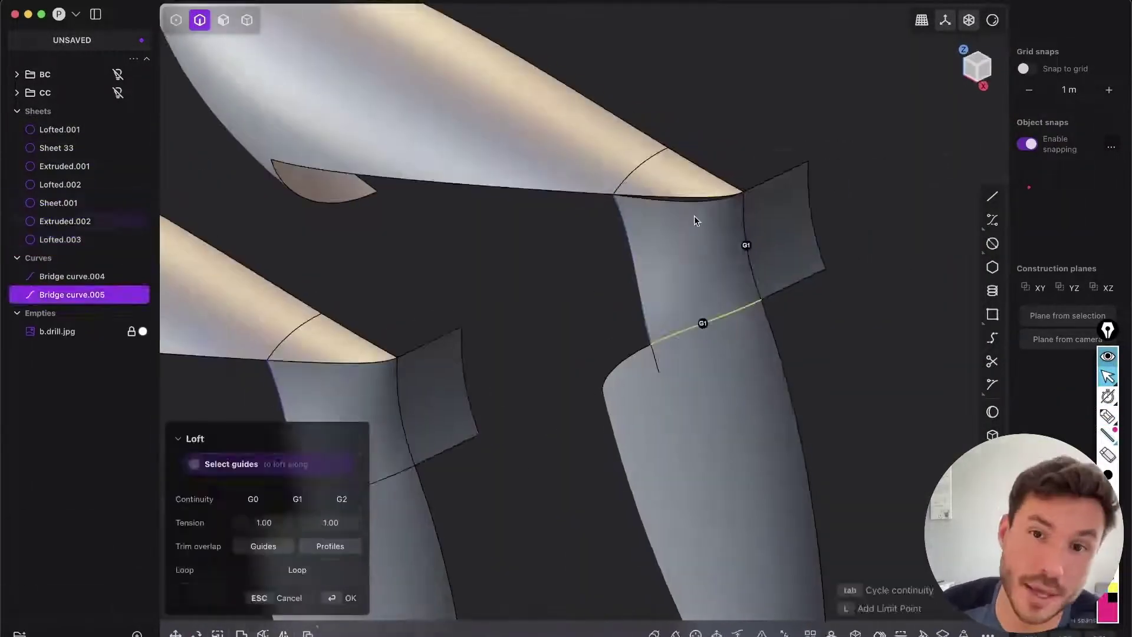
Duplicate the drill's lofted, extruded and trimmed sheets and hide the surface edges
key(shift+d)
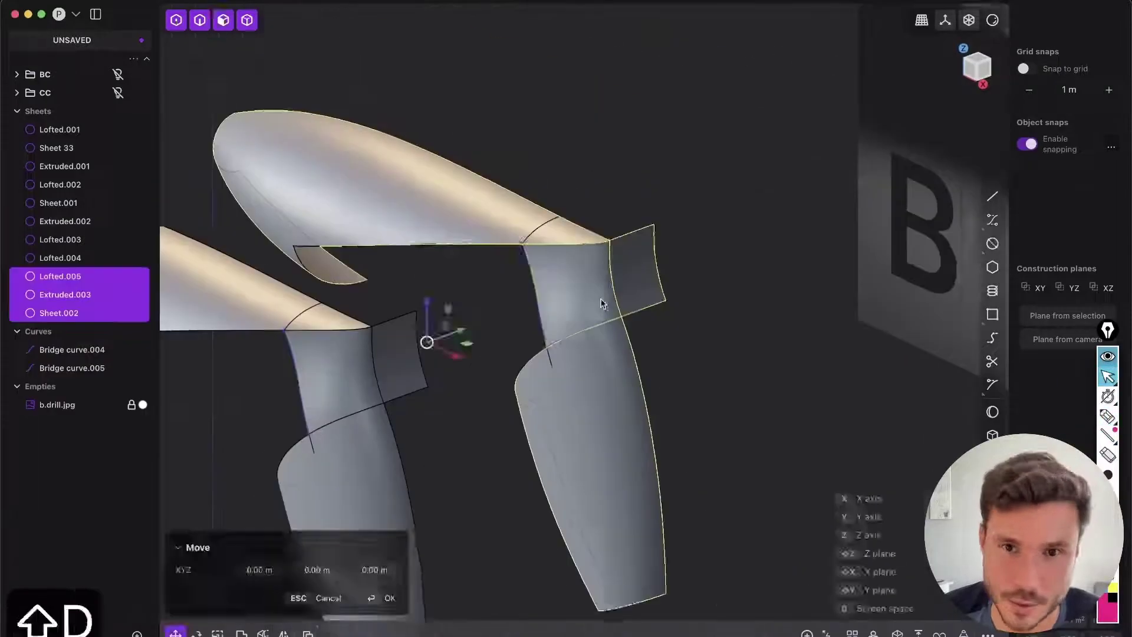
key(shift+e)
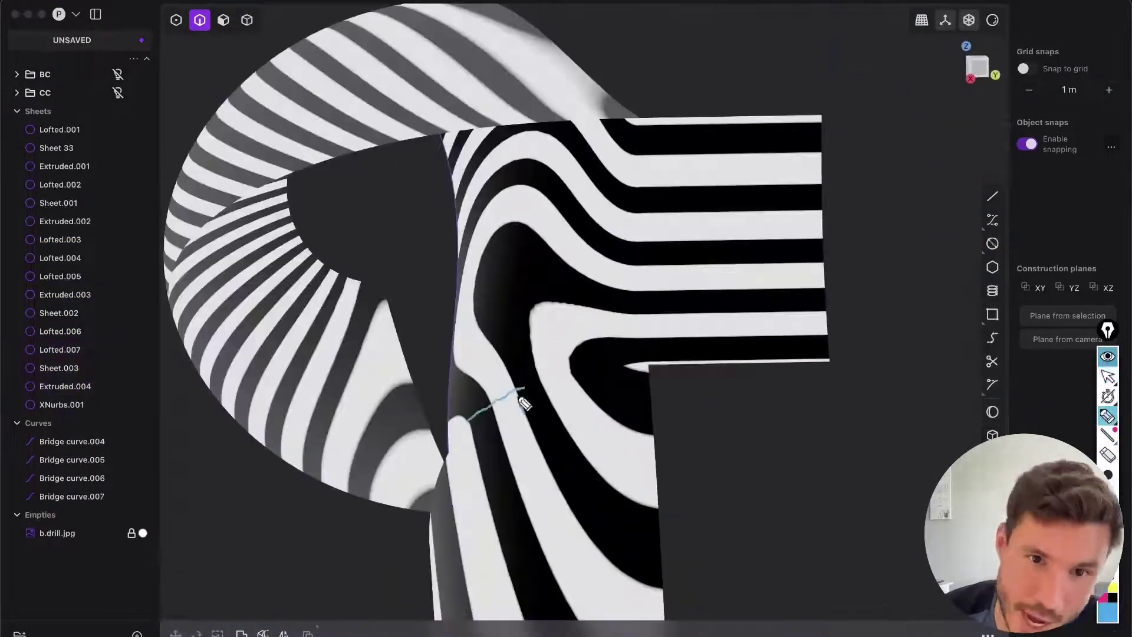
key(x)
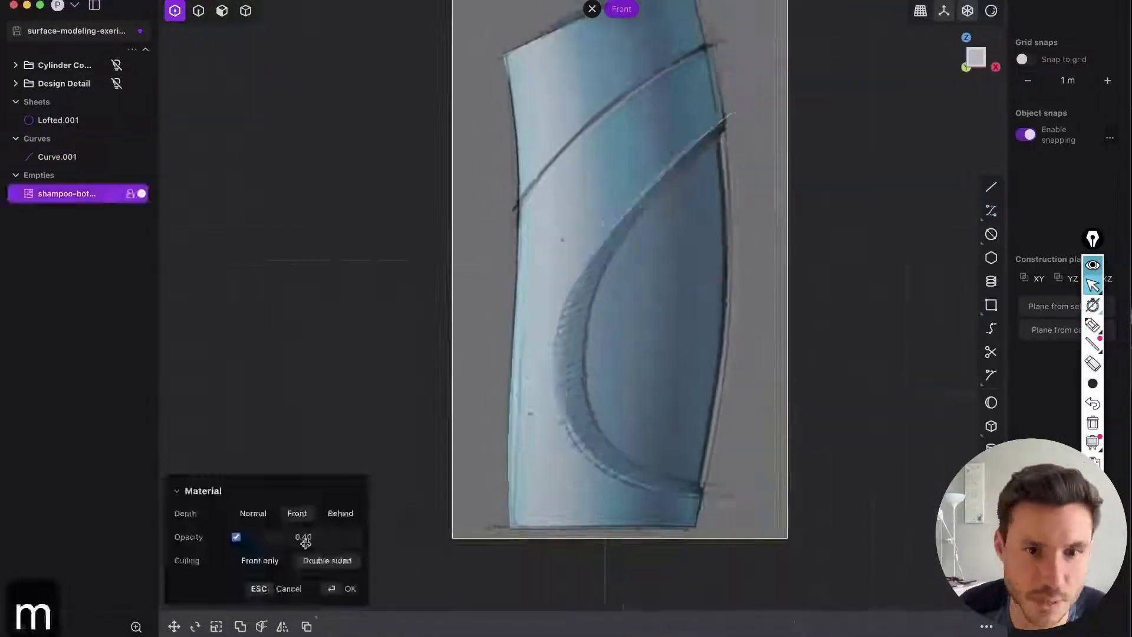
key(shift+d)
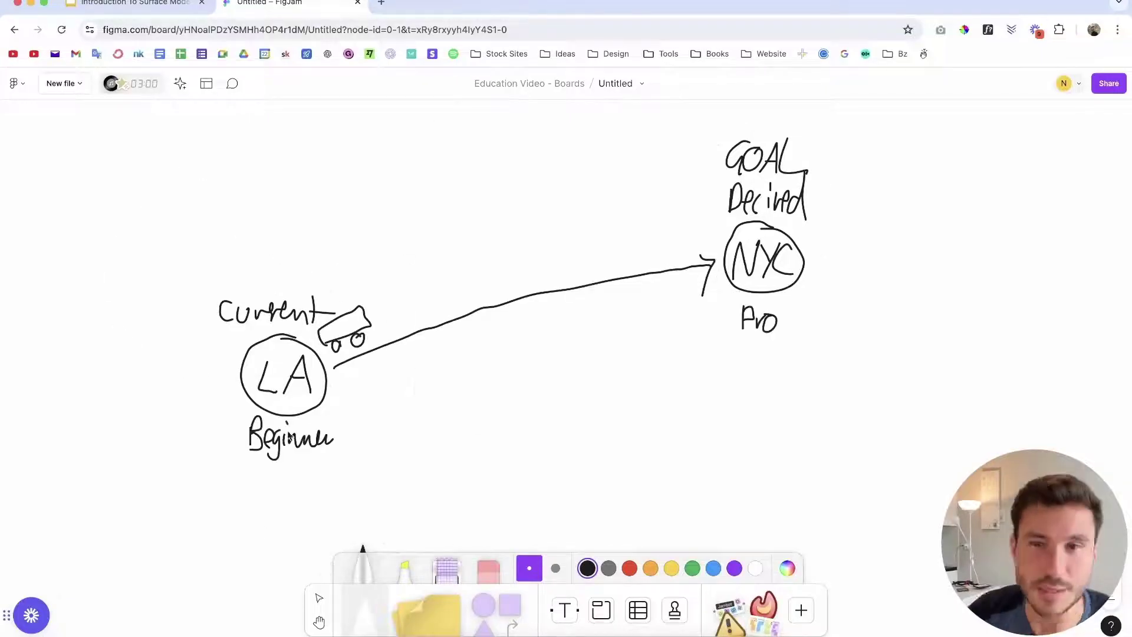
Switch to the FigJam board and draw crossed-out stops labelled "Frustrating" and "Painful" off the route from LA to NYC
drag(401, 223, 407, 225)
drag(361, 197, 439, 207)
drag(516, 352, 519, 354)
drag(530, 390, 566, 401)
Add red "quit" notes with arrows at the Frustrating and Painful stops, and resume drawing above the route in black
click(629, 568)
drag(307, 222, 364, 234)
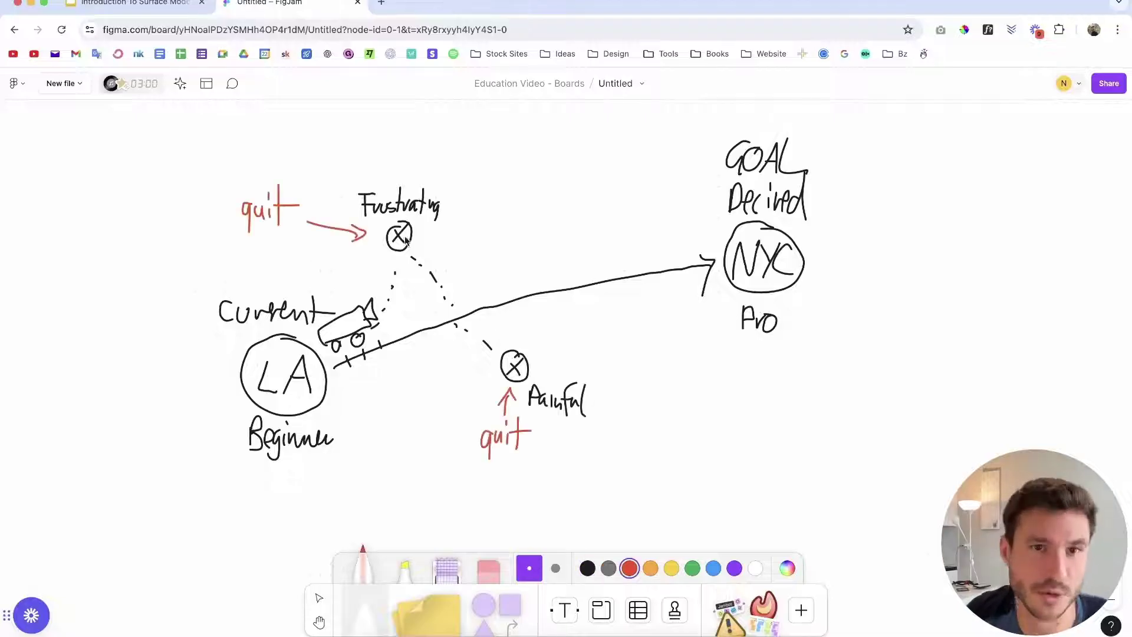
click(587, 568)
drag(525, 158, 552, 169)
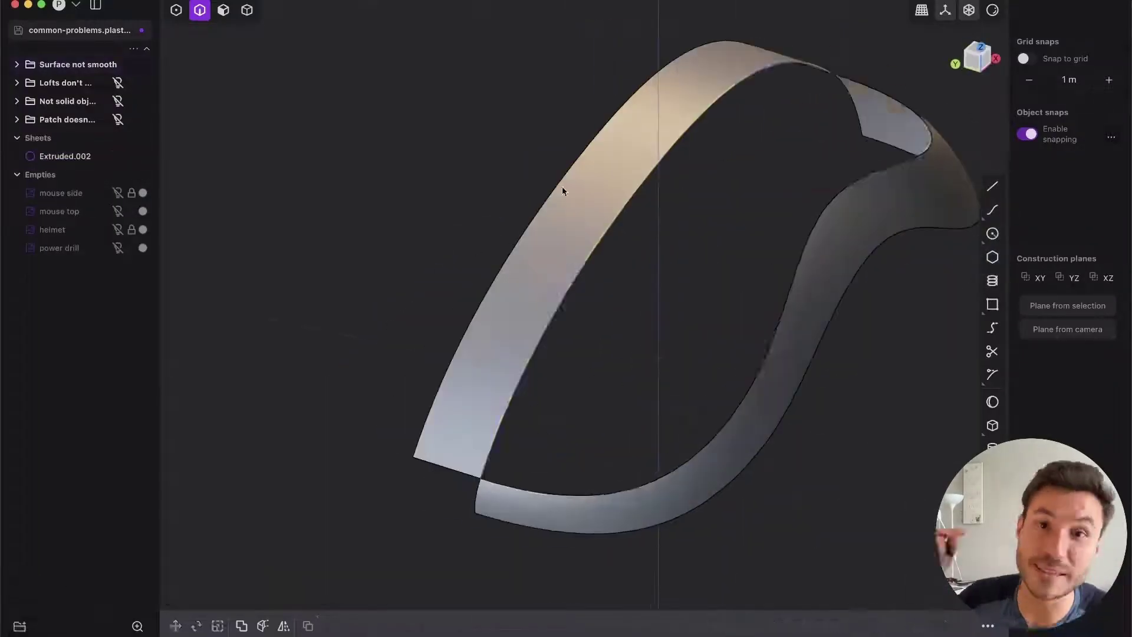
key(ctrl+z)
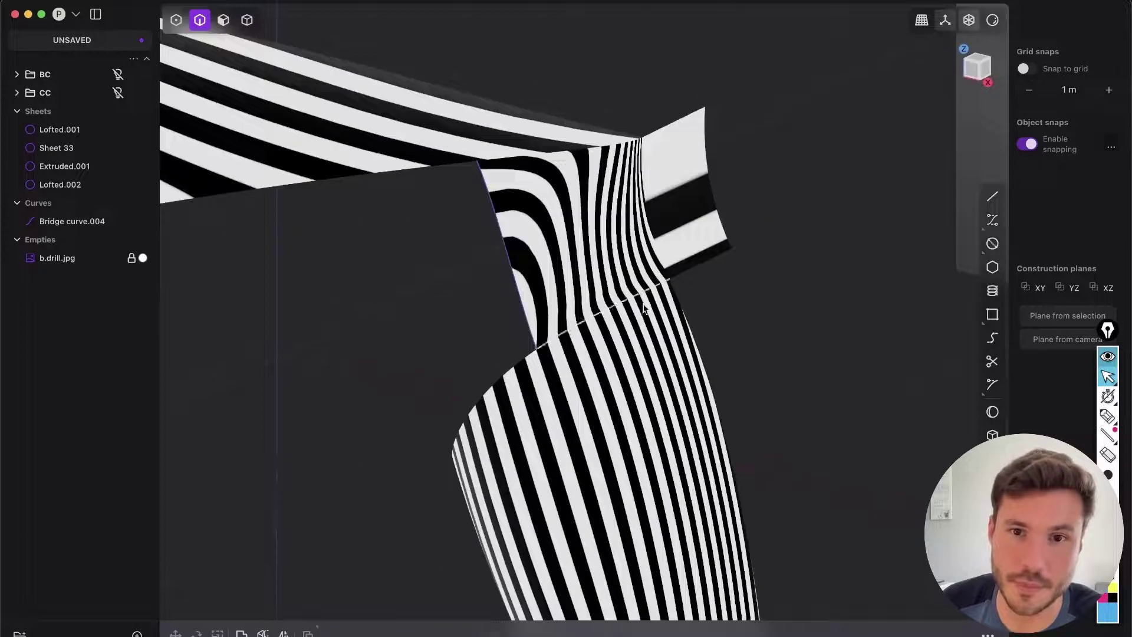
Mark the seam between the lofted patch and the drill handle with short magenta annotation strokes
scroll(639, 331, up, 3)
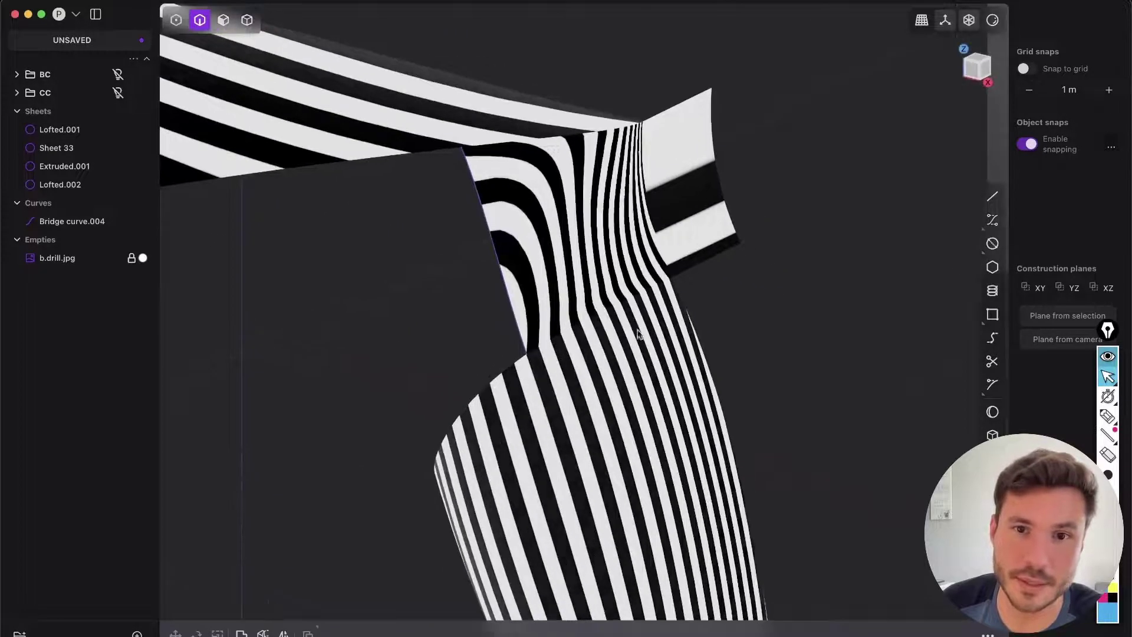
scroll(666, 361, up, 3)
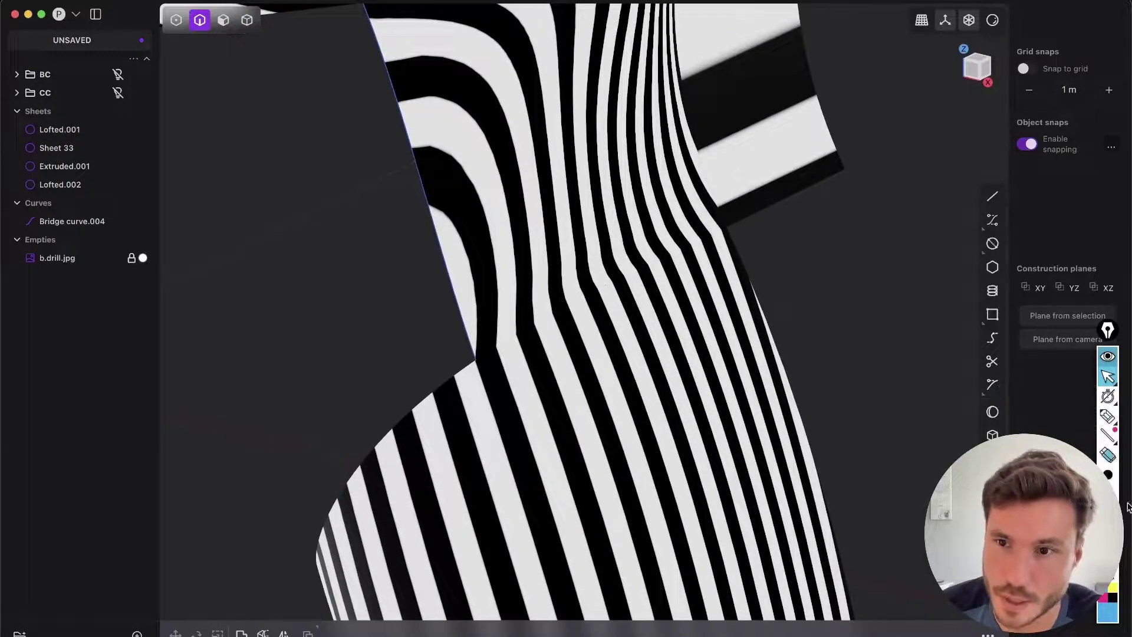
click(1107, 417)
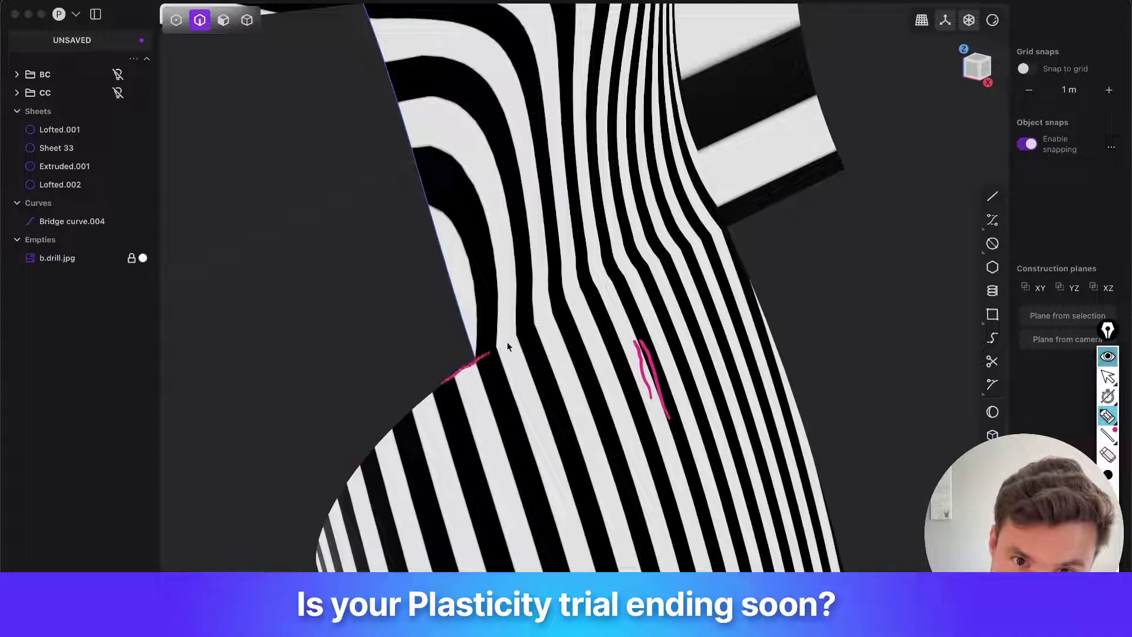
drag(543, 323, 552, 318)
drag(578, 305, 585, 300)
click(604, 293)
click(631, 280)
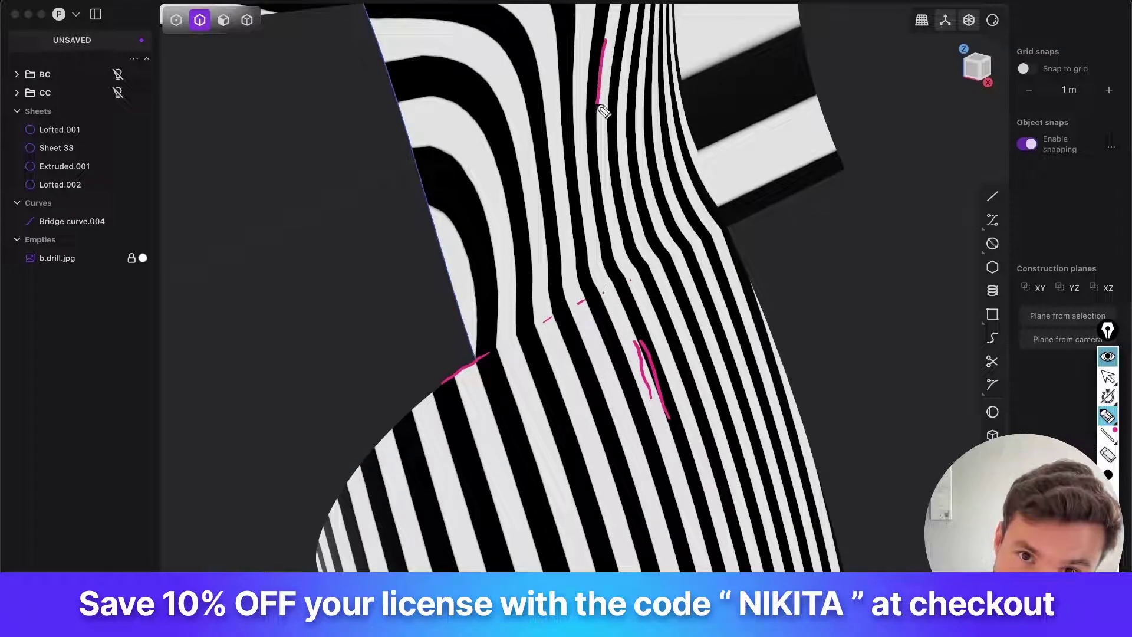
Trace the zebra stripes above and below the seam with magenta strokes and label the transition "G1"
mouse_move(602, 109)
mouse_down()
mouse_move(603, 254)
mouse_move(592, 101)
mouse_up()
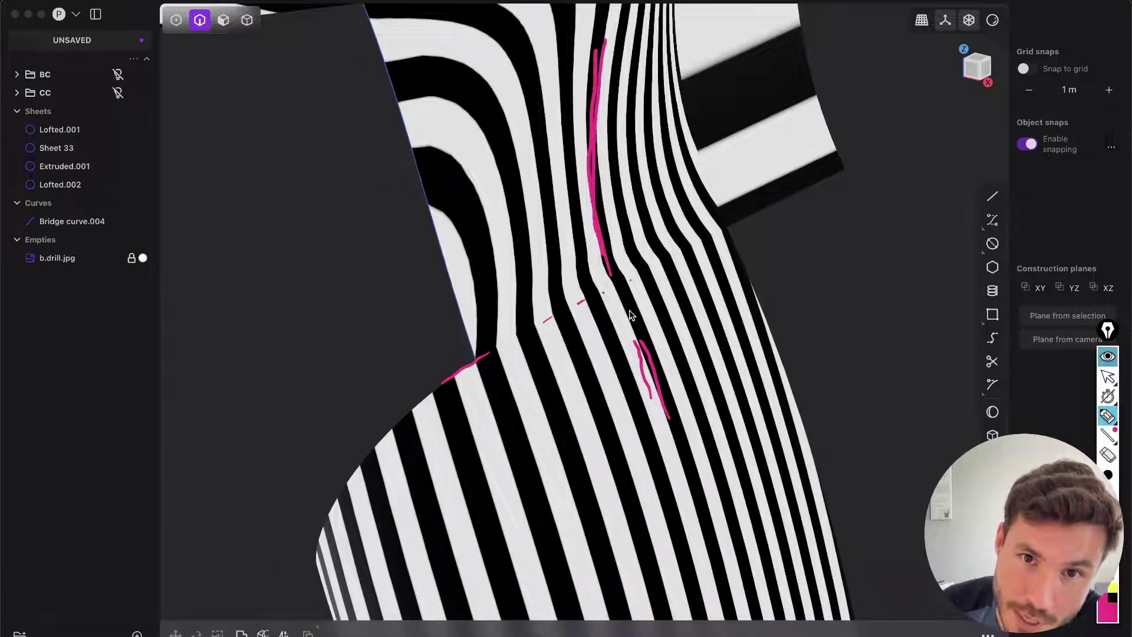
drag(630, 298, 659, 402)
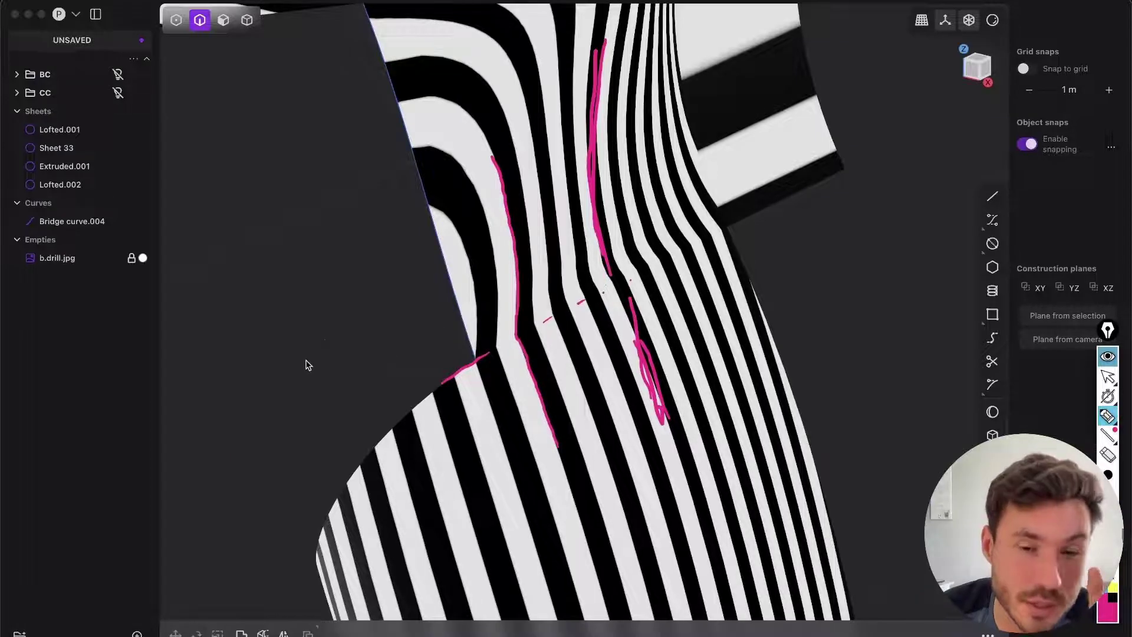
drag(356, 347, 360, 402)
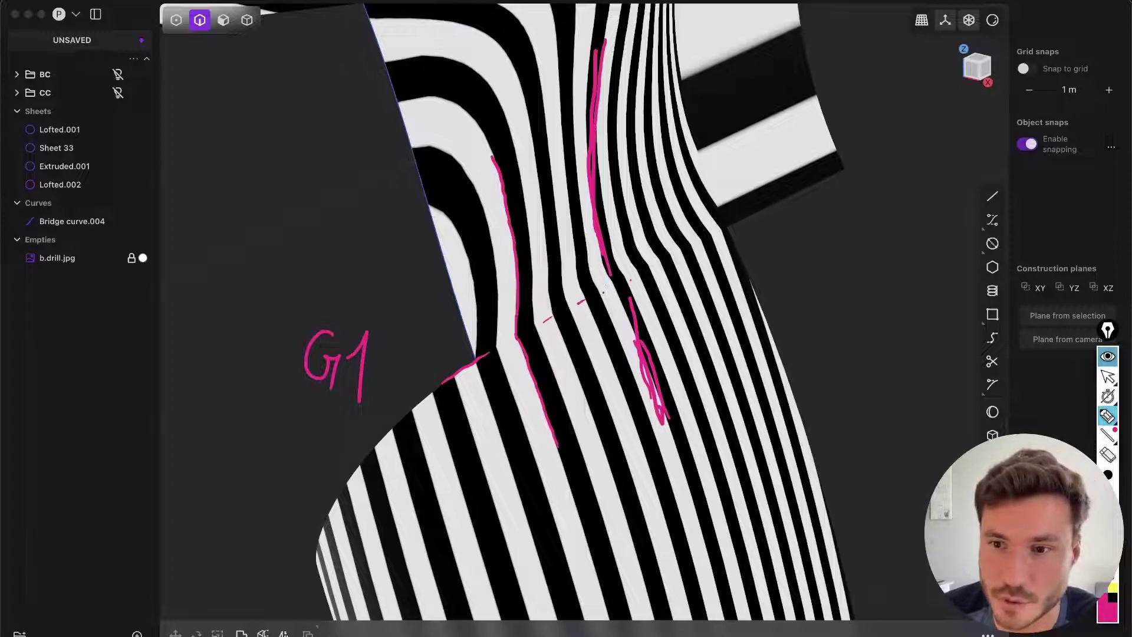
Clear the annotations and delete the lofted patch between the drill body and the handle
key(Escape)
click(1107, 376)
scroll(712, 230, down, 3)
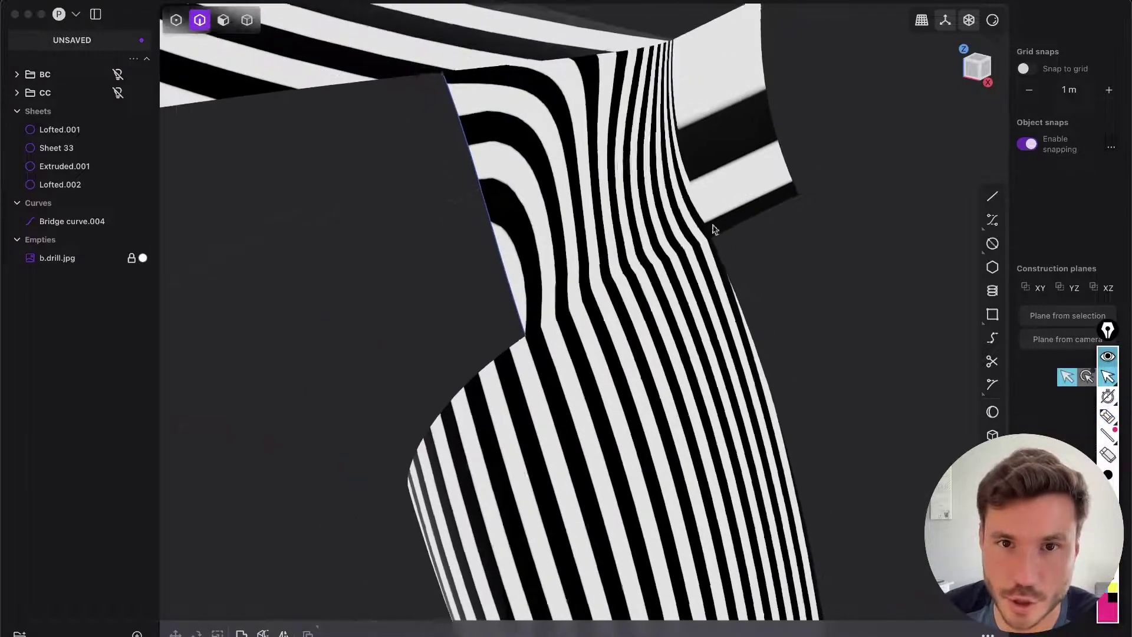
shift+middle_drag(738, 240, 740, 255)
key(3)
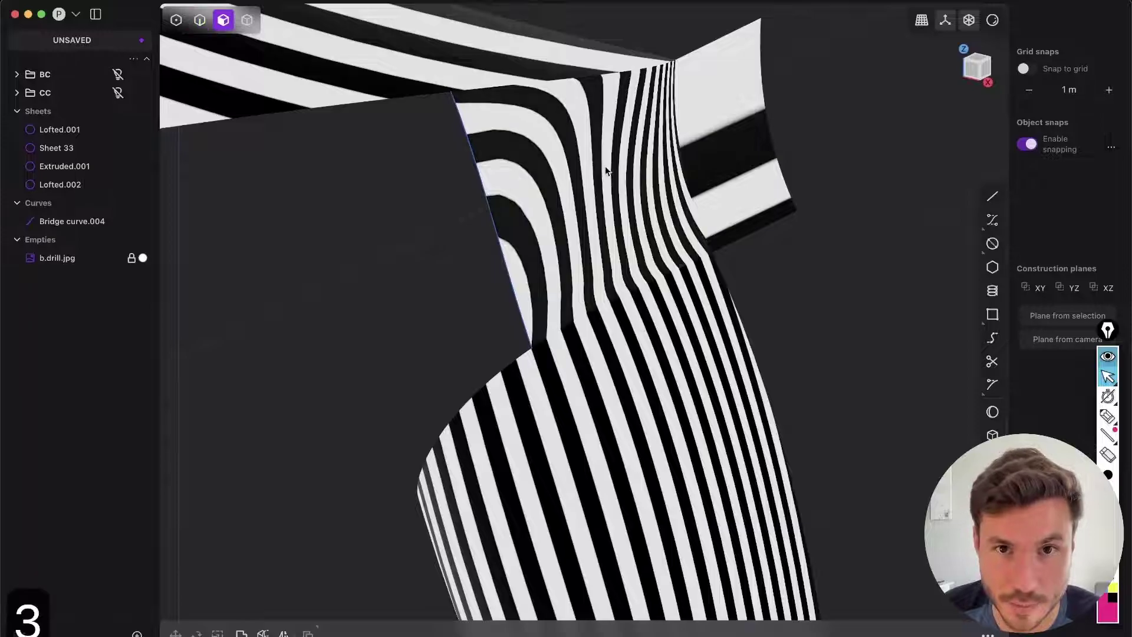
key(Tab)
key(x)
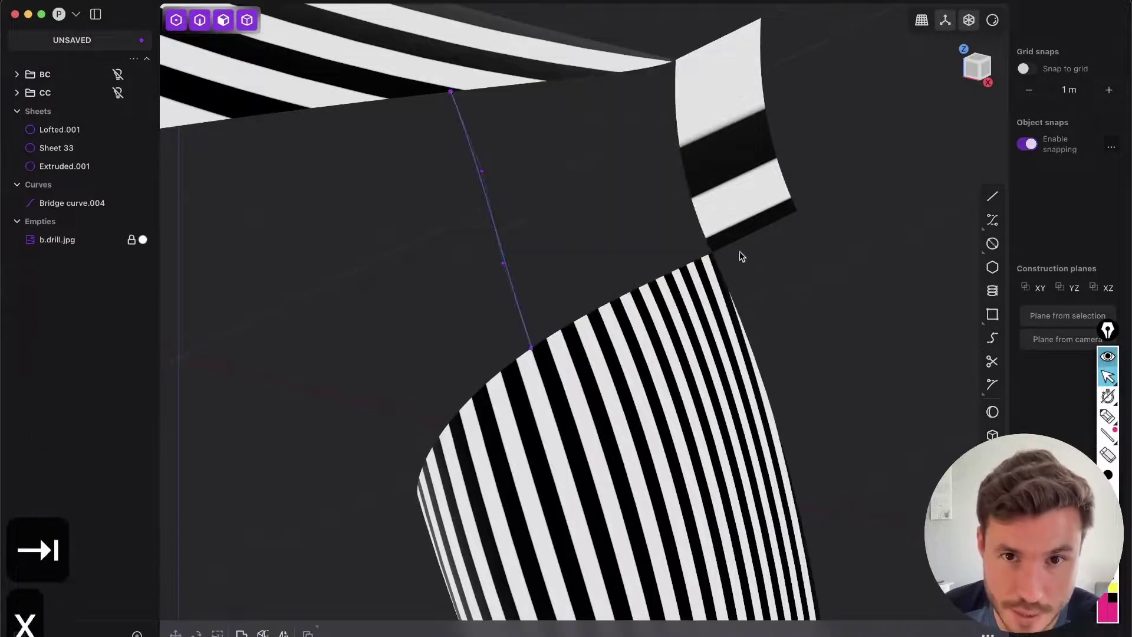
Change the display from zebra stripes to the grey shaded material and show the surface edges
key(shift+e)
click(993, 23)
key(shift+e)
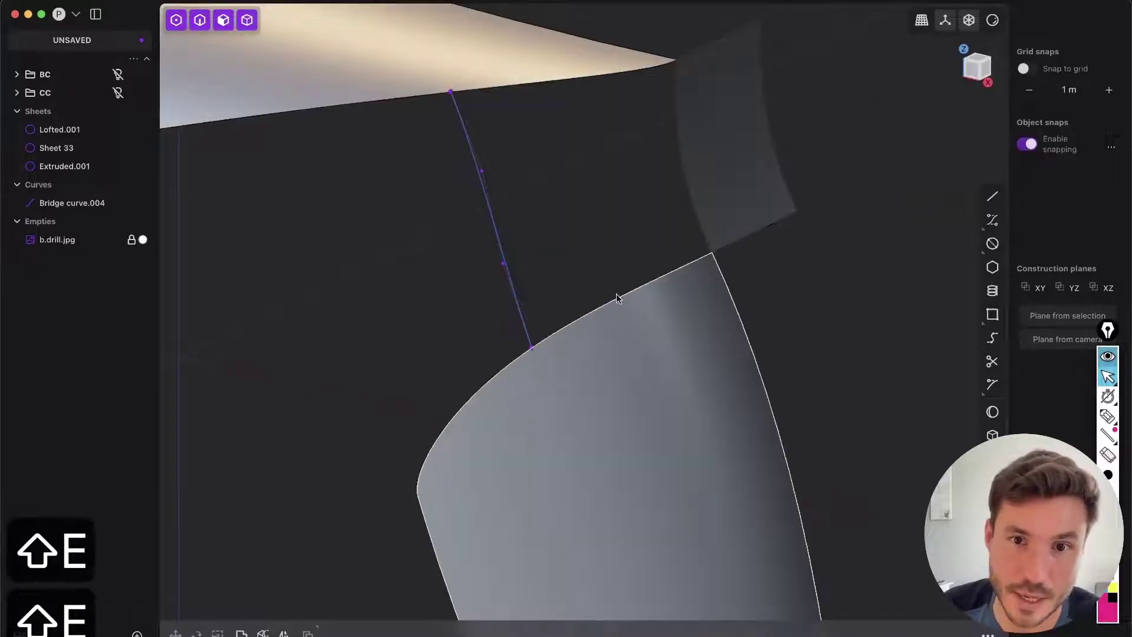
Loft between the handle's upper edge and the body's lower edge with G0 continuity at both profiles
key(2)
click(618, 295)
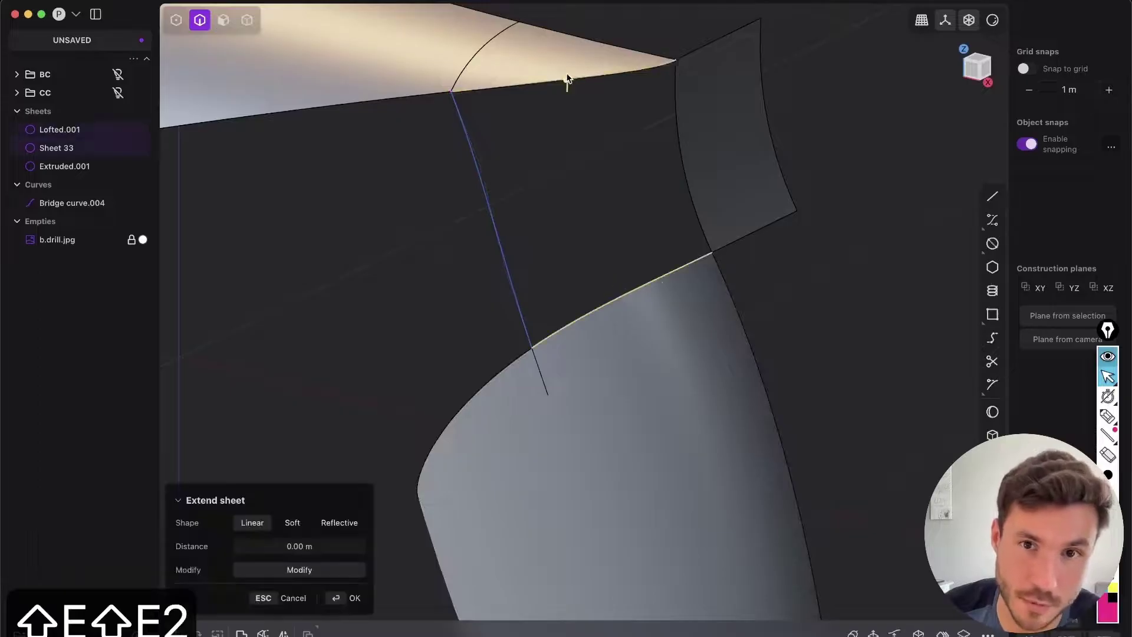
key(l)
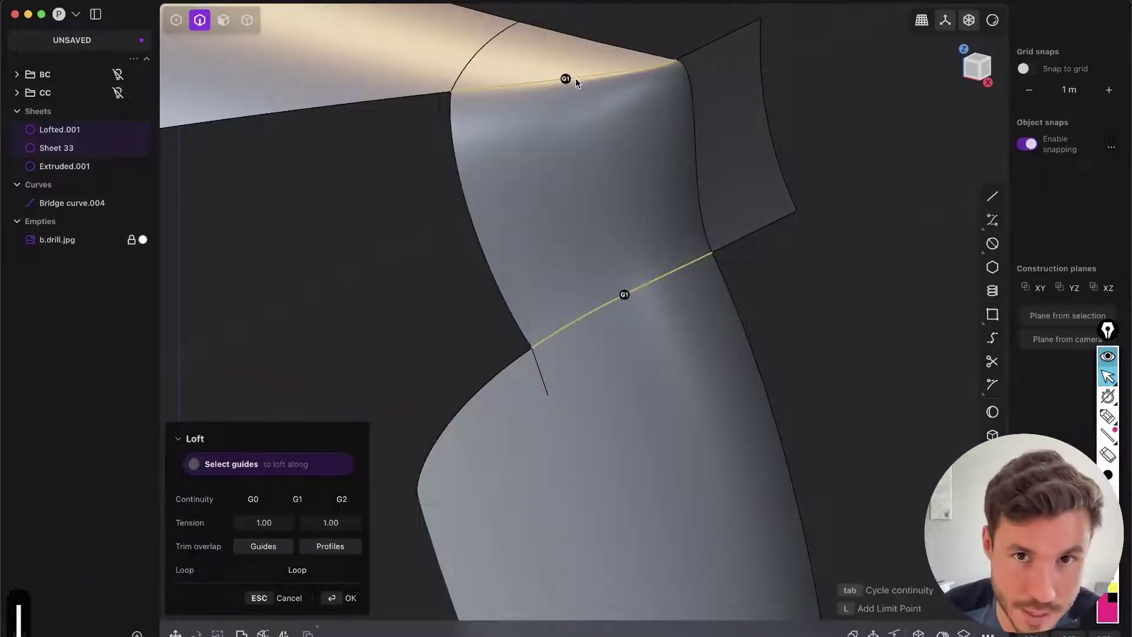
click(566, 79)
click(565, 79)
click(625, 295)
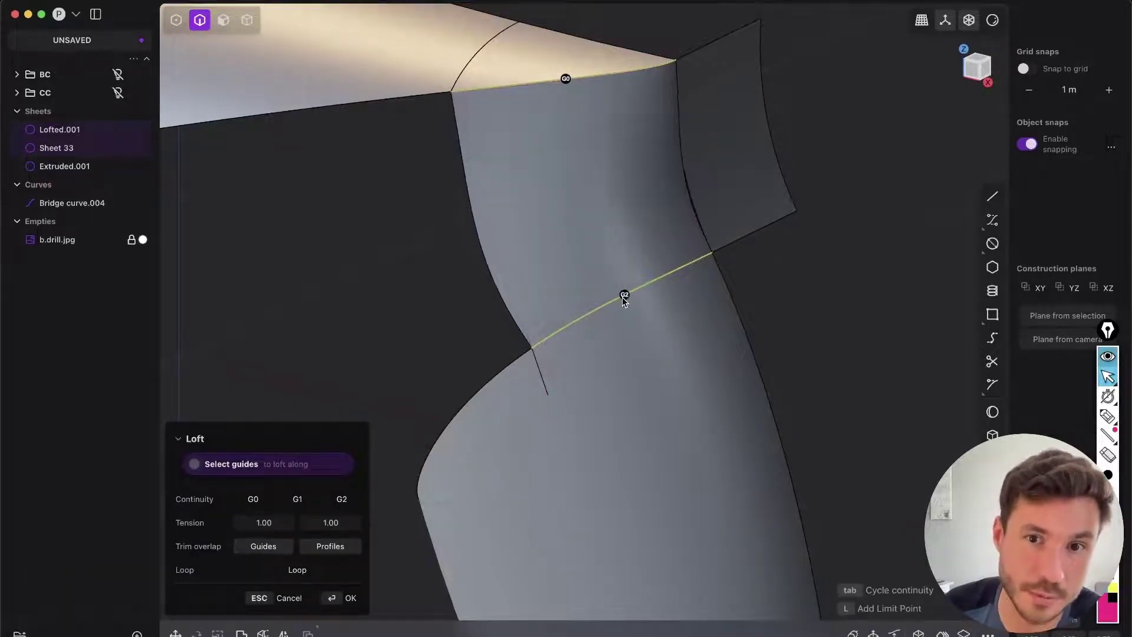
click(624, 296)
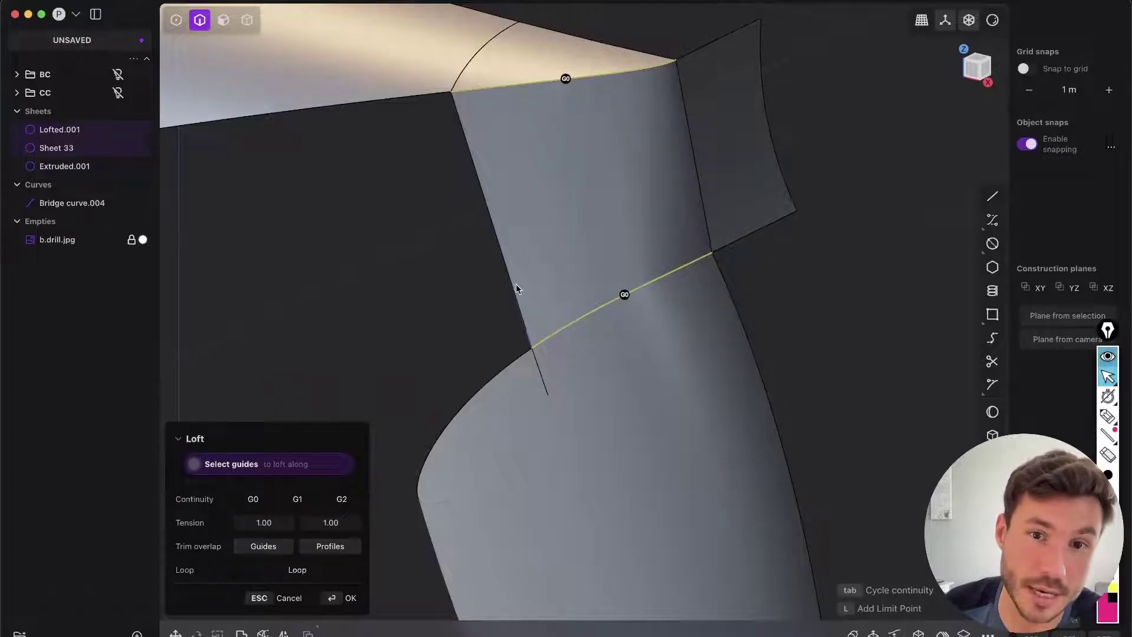
Use the bridge curve and the extruded sheet's edge as loft guides, with G1 at the extruded sheet, and finish the loft
key(shift+e)
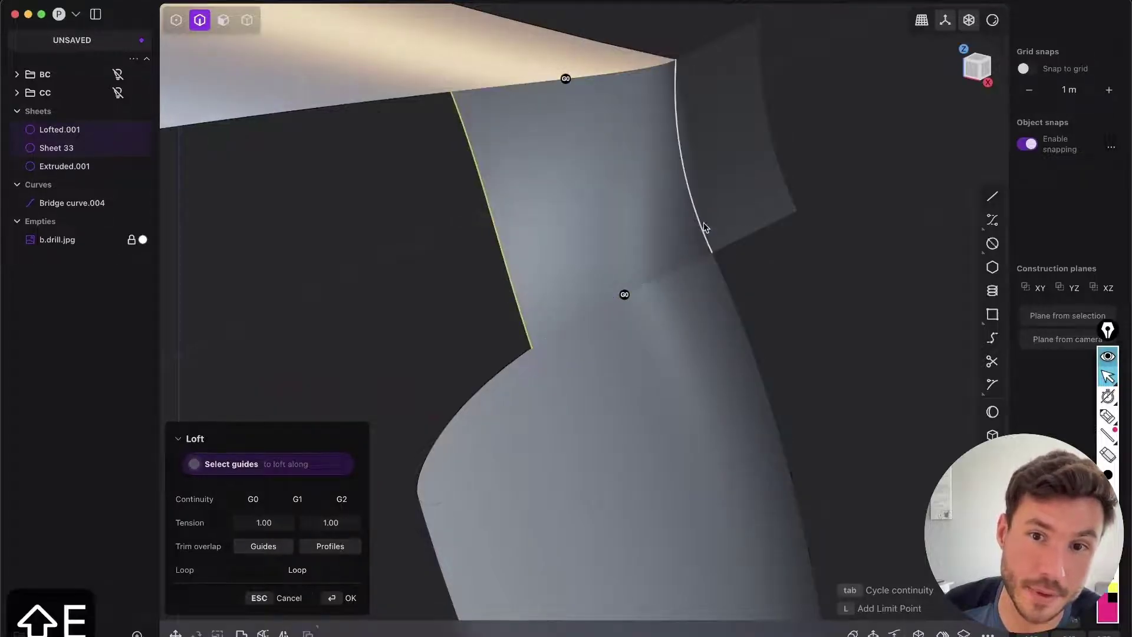
key(shift+e)
click(683, 162)
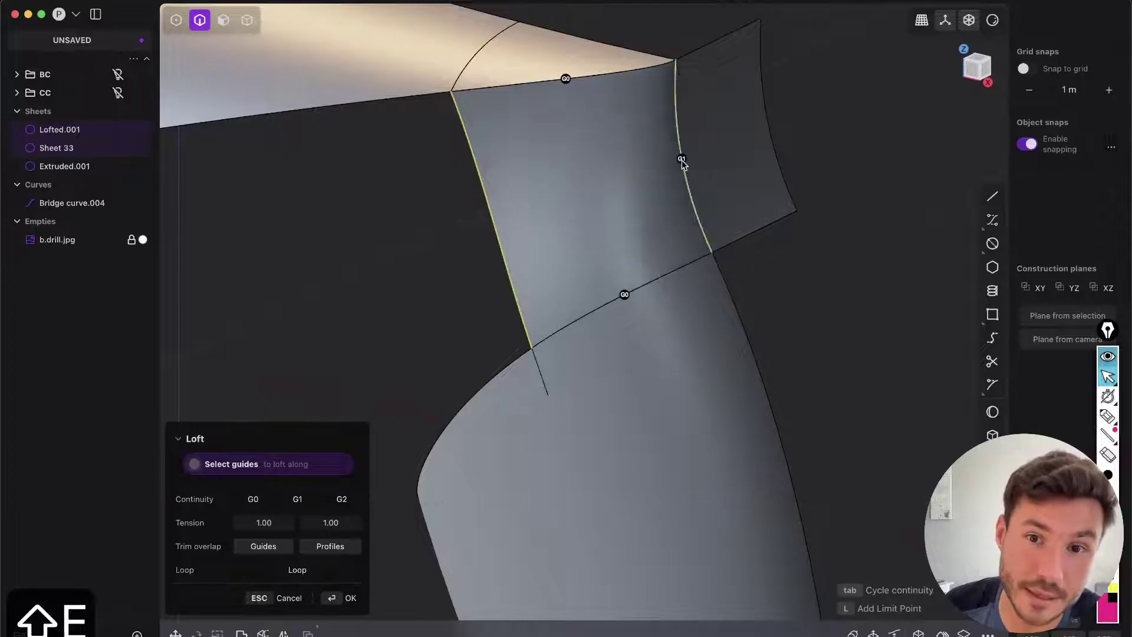
key(shift+e)
key(shift+e)
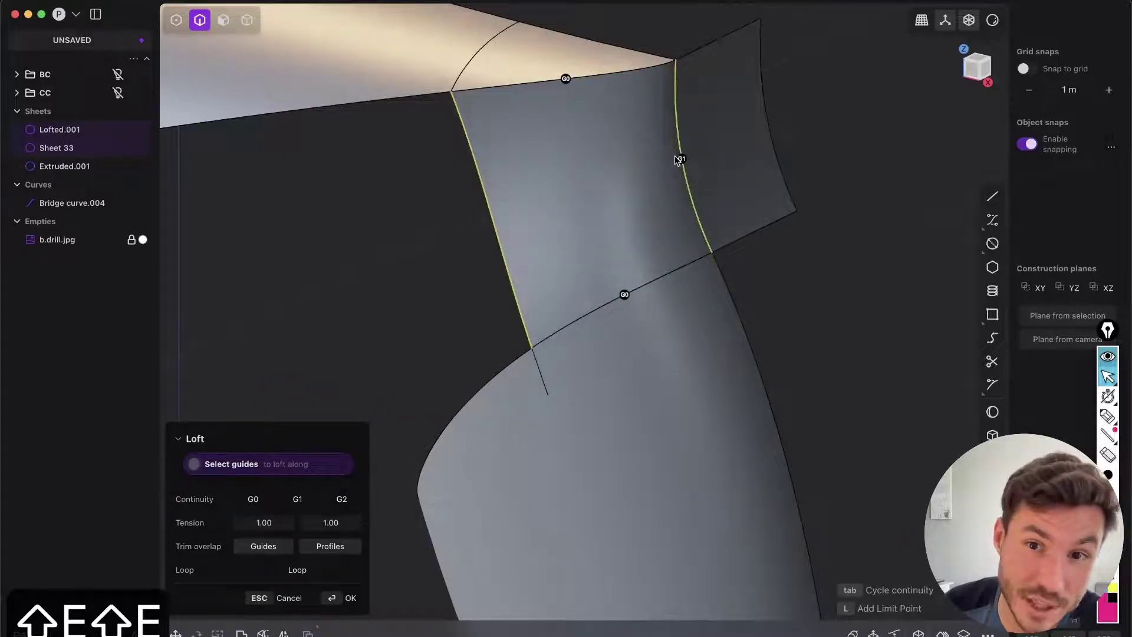
scroll(677, 158, up, 2)
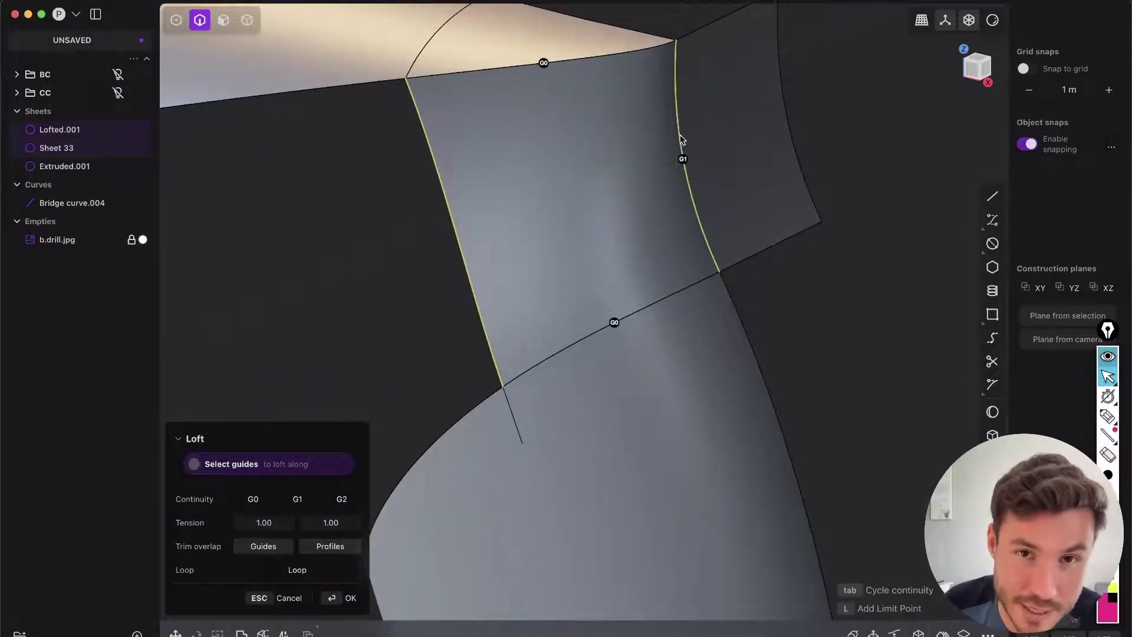
scroll(626, 328, down, 6)
middle_drag(612, 366, 581, 371)
key(Return)
click(471, 360)
Display the surfaces with vertical zebra stripes and hide the edges
scroll(564, 415, up, 7)
scroll(563, 438, down, 8)
shift+middle_drag(672, 377, 678, 365)
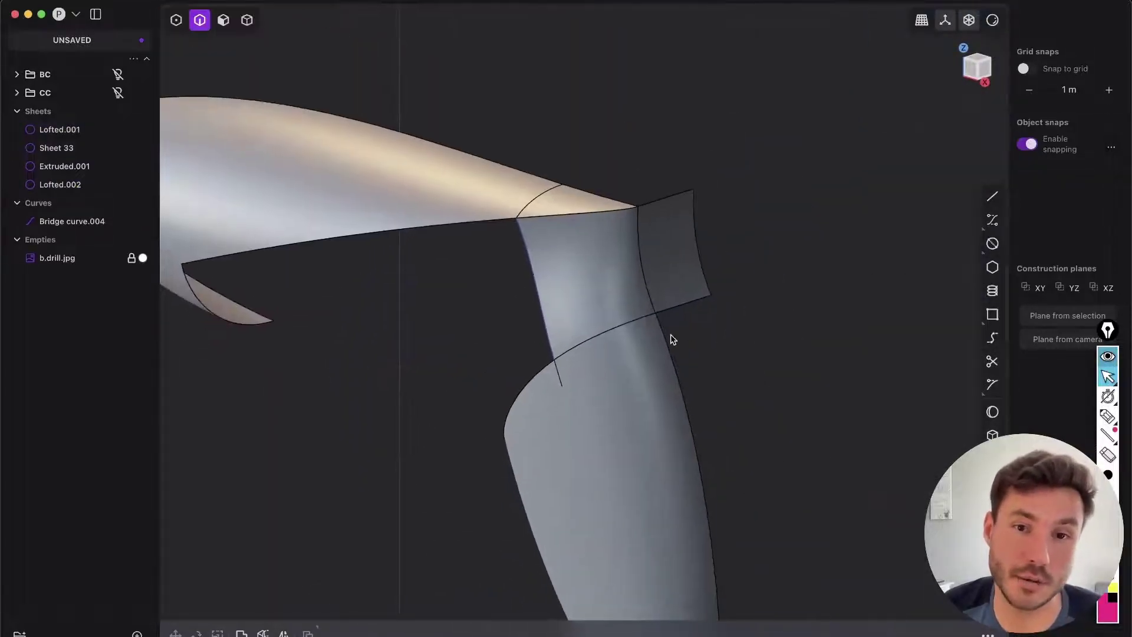
click(993, 20)
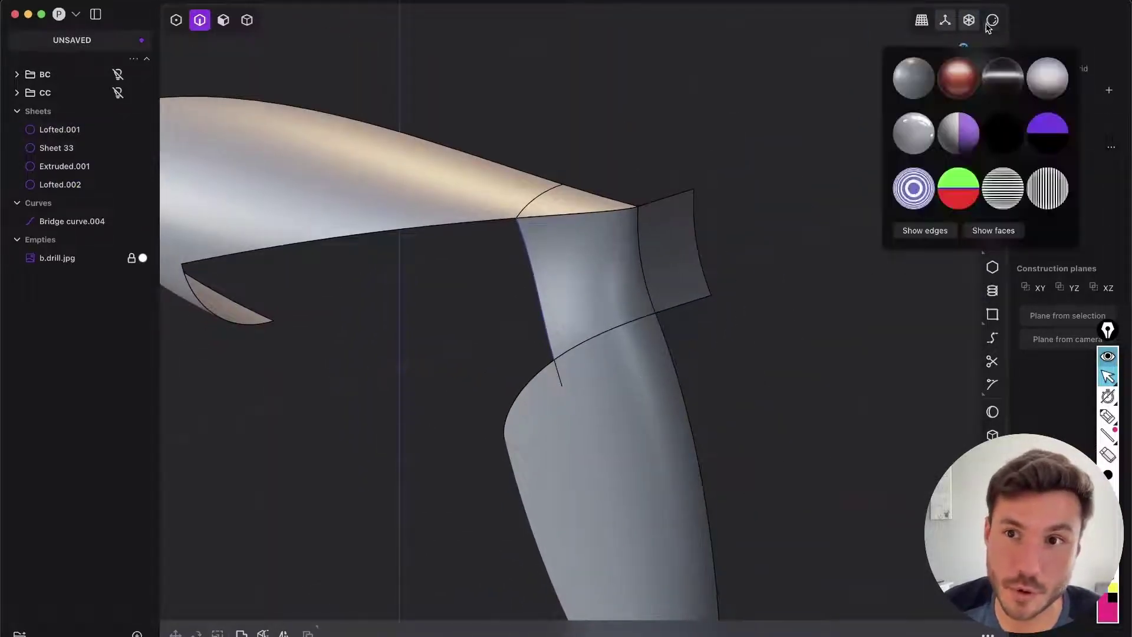
click(1041, 188)
key(shift+e)
Toggle the edge display and examine the zebra stripe alignment along the seam between the new patch and the handle
scroll(632, 344, up, 5)
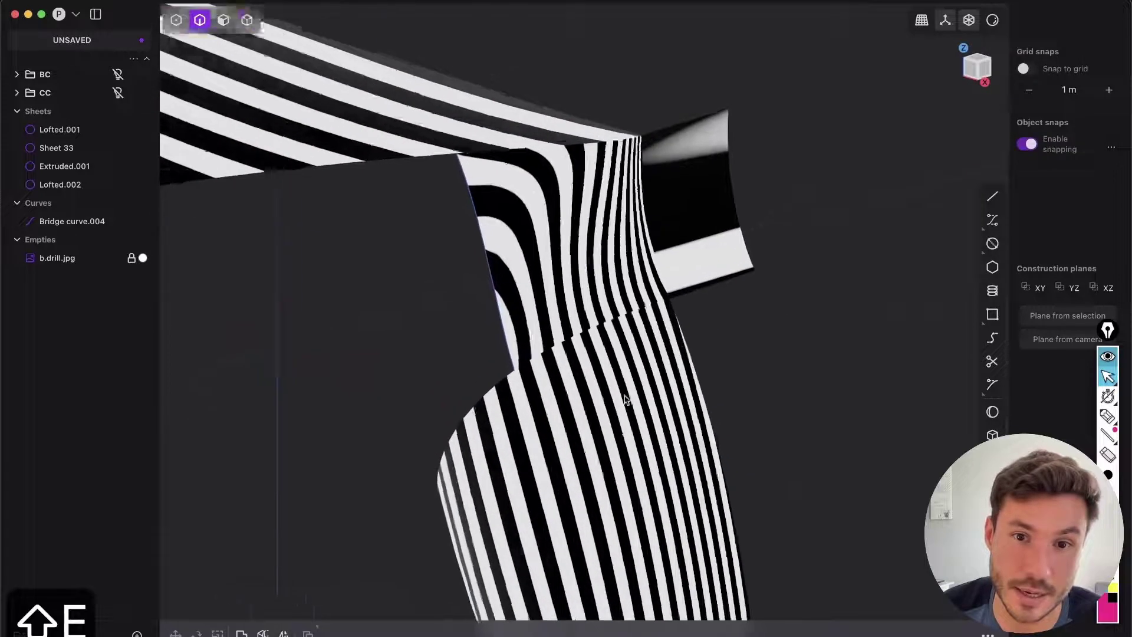
key(shift+e)
click(992, 22)
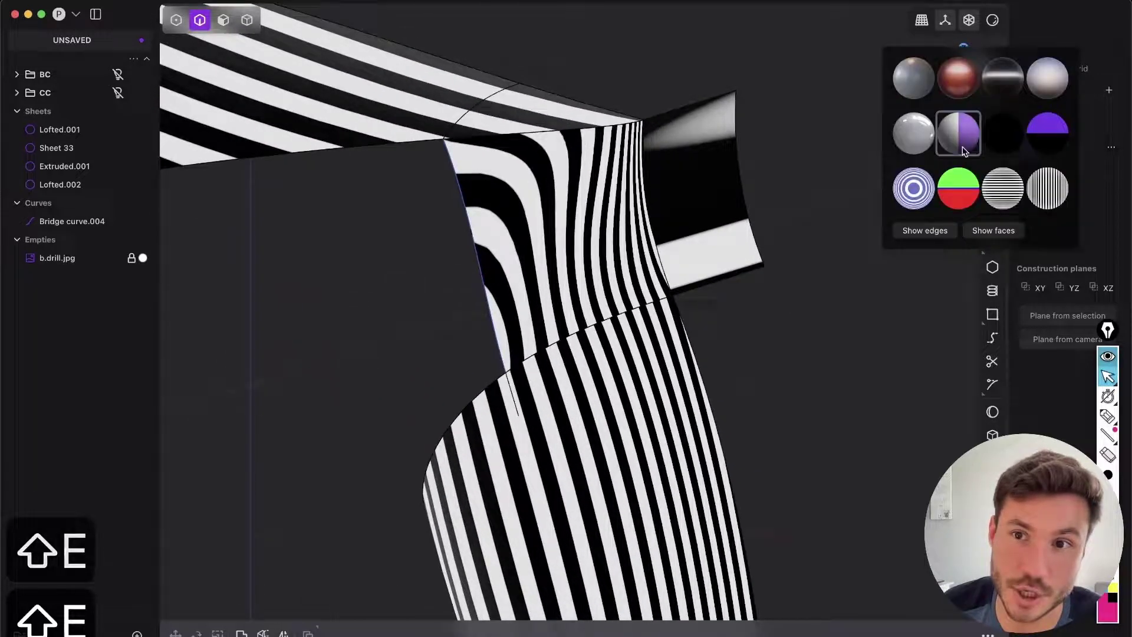
click(924, 230)
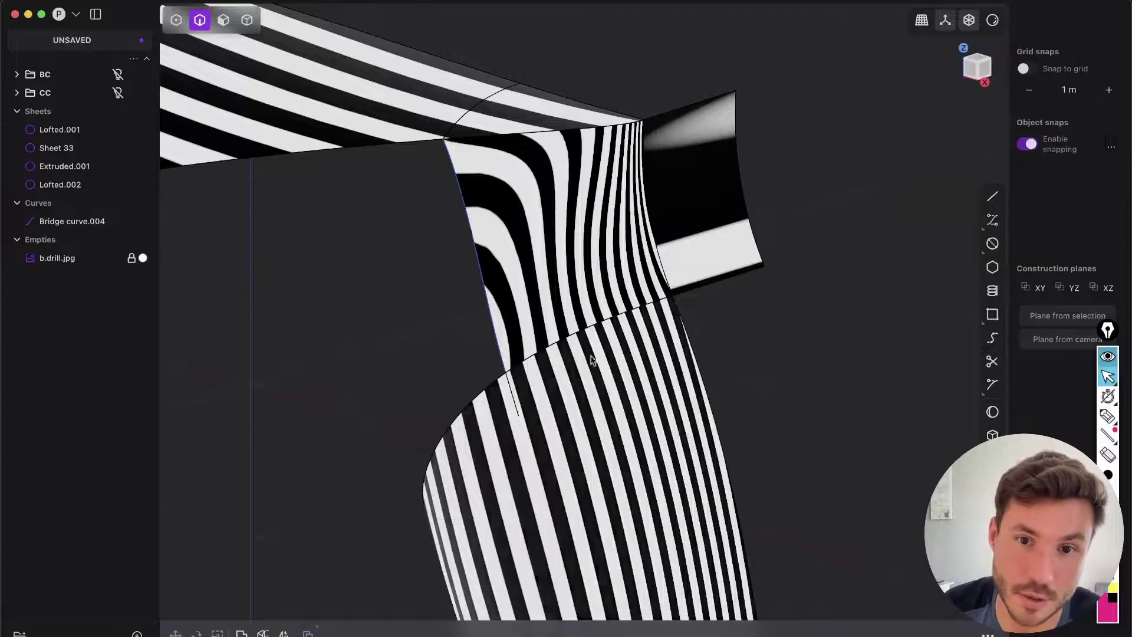
scroll(569, 442, up, 5)
key(shift+e)
shift+middle_drag(555, 408, 605, 373)
scroll(584, 349, up, 3)
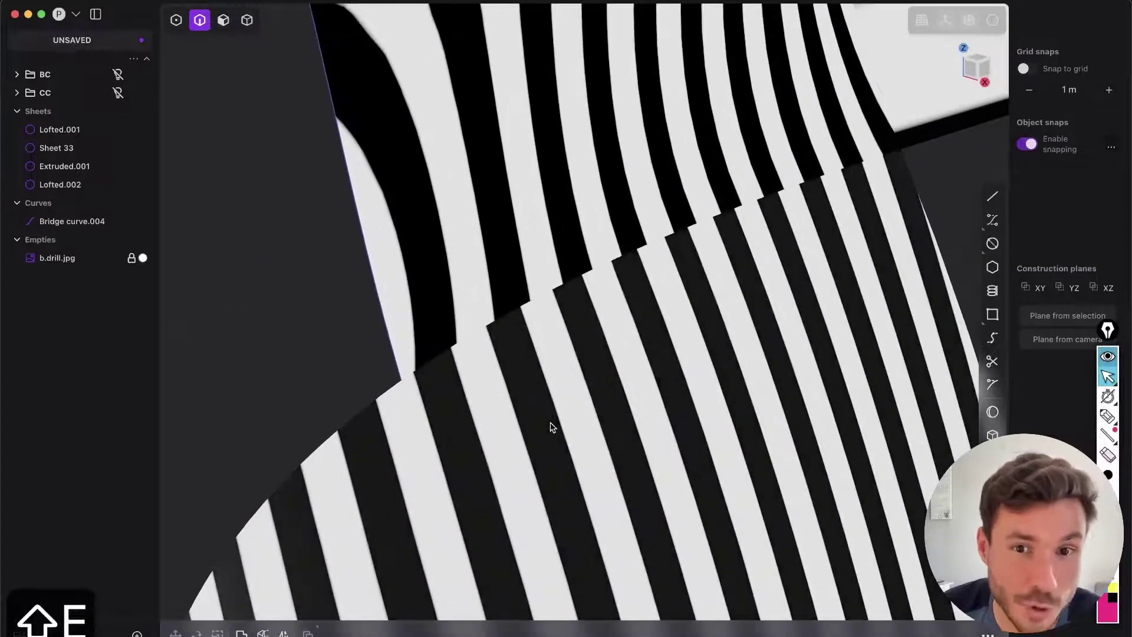
shift+middle_drag(551, 426, 773, 393)
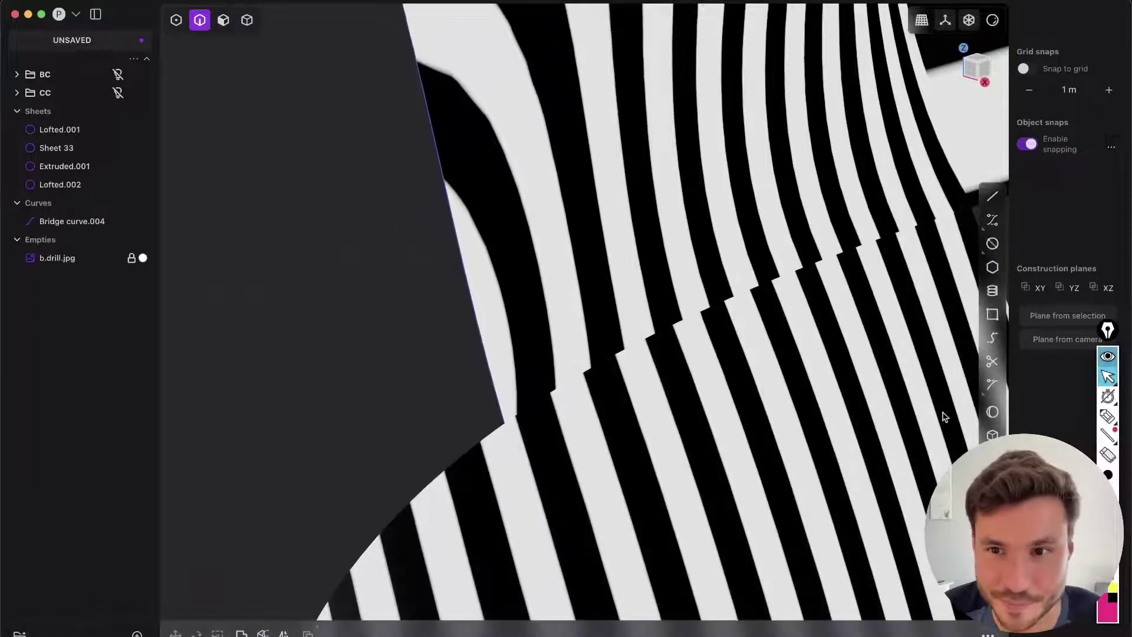
Annotate one zebra stripe crossing the handle seam with pink pen strokes and the label G0, and clear the annotations
mouse_move(1118, 441)
click(1109, 415)
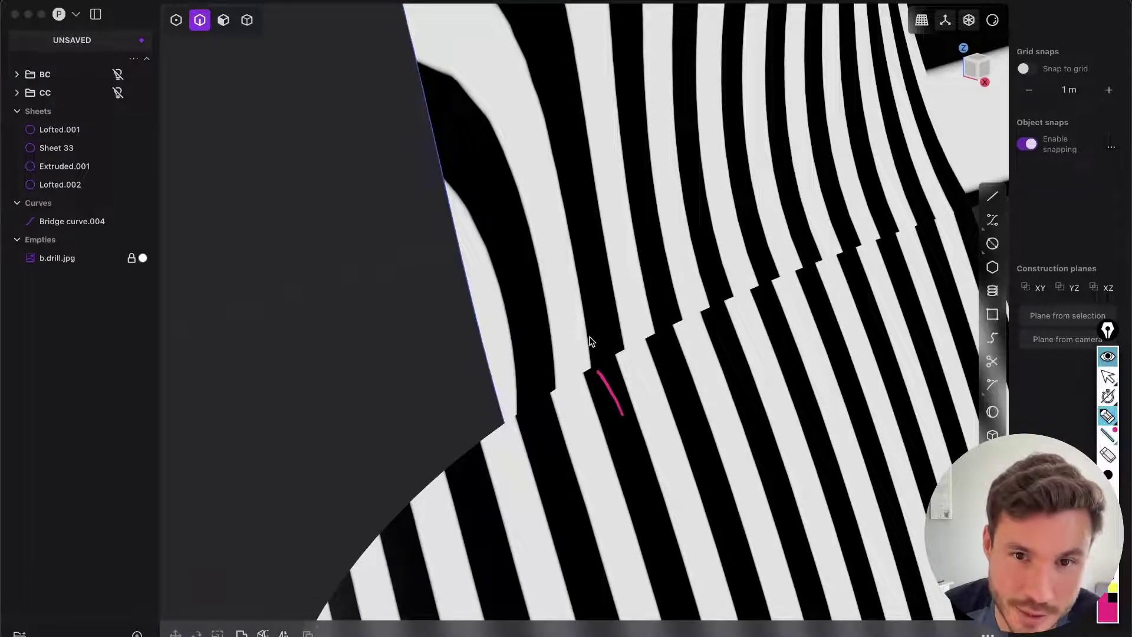
mouse_move(560, 107)
mouse_down()
mouse_move(596, 267)
mouse_move(599, 345)
mouse_up()
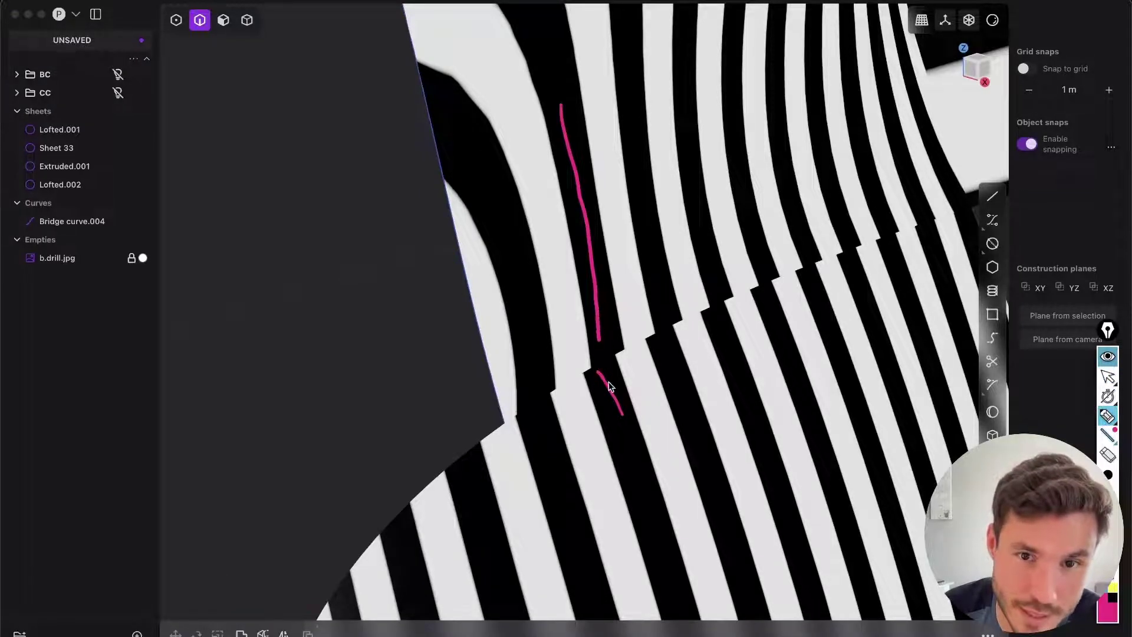
drag(611, 386, 660, 519)
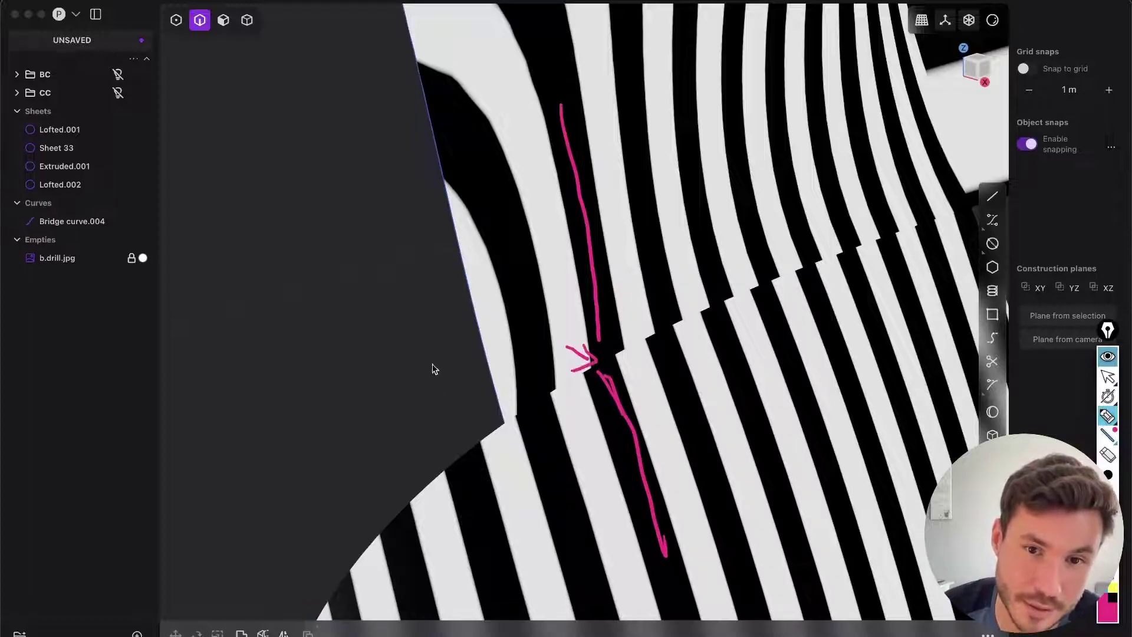
drag(353, 426, 341, 443)
mouse_move(376, 388)
mouse_down()
mouse_move(382, 440)
mouse_move(375, 388)
mouse_up()
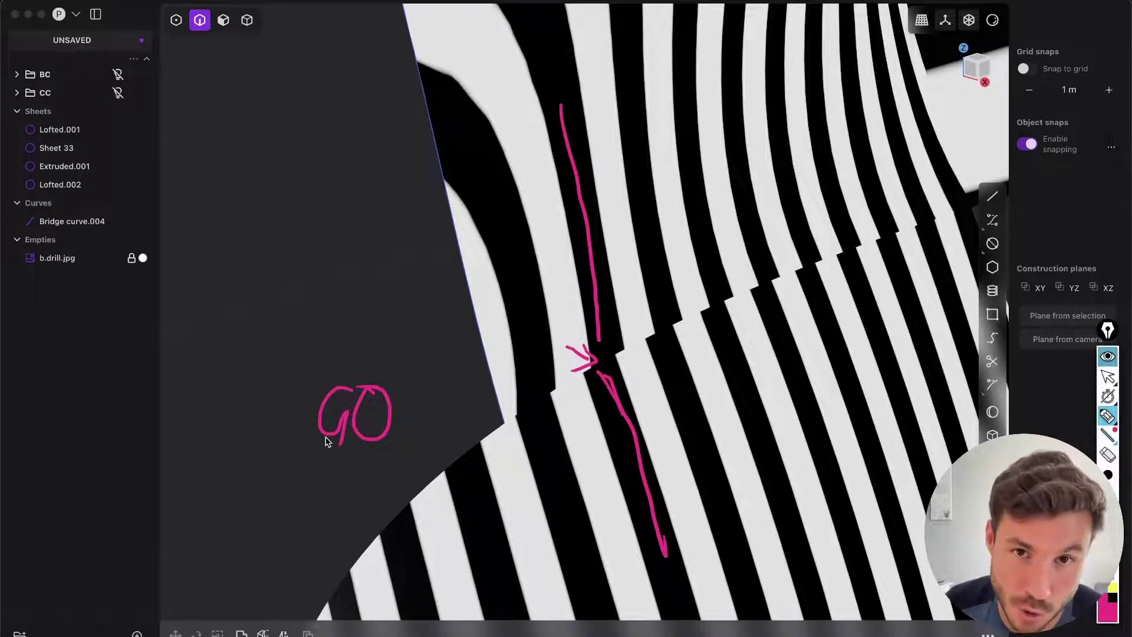
key(shift+e)
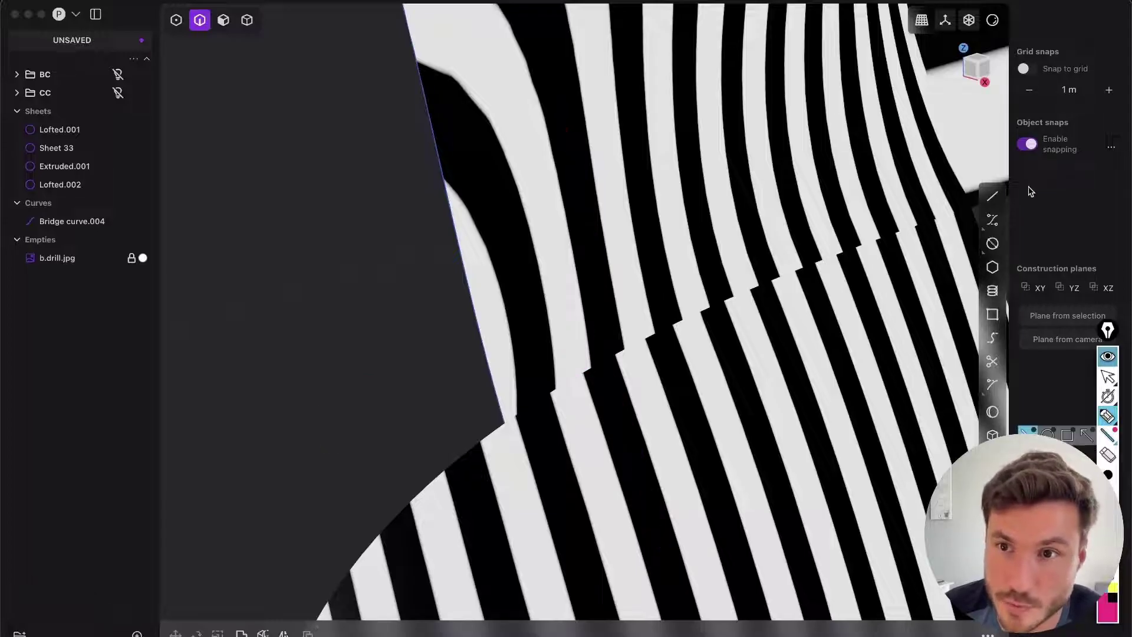
click(1108, 376)
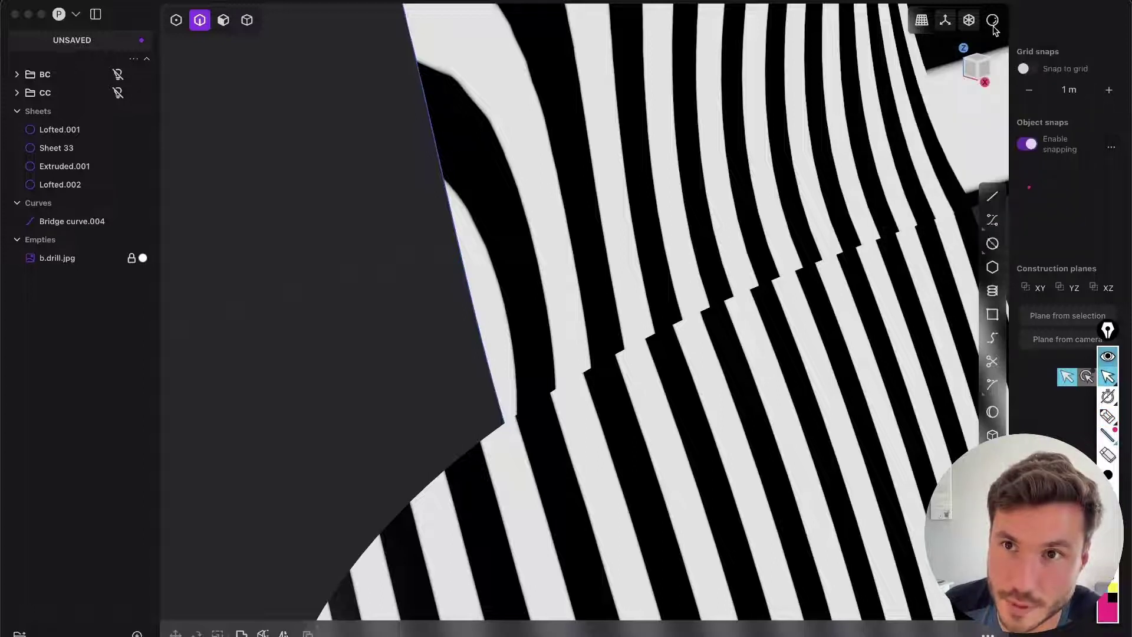
Display the surfaces with the black material that has a bright highlight band, with the edges hidden
key(shift+e)
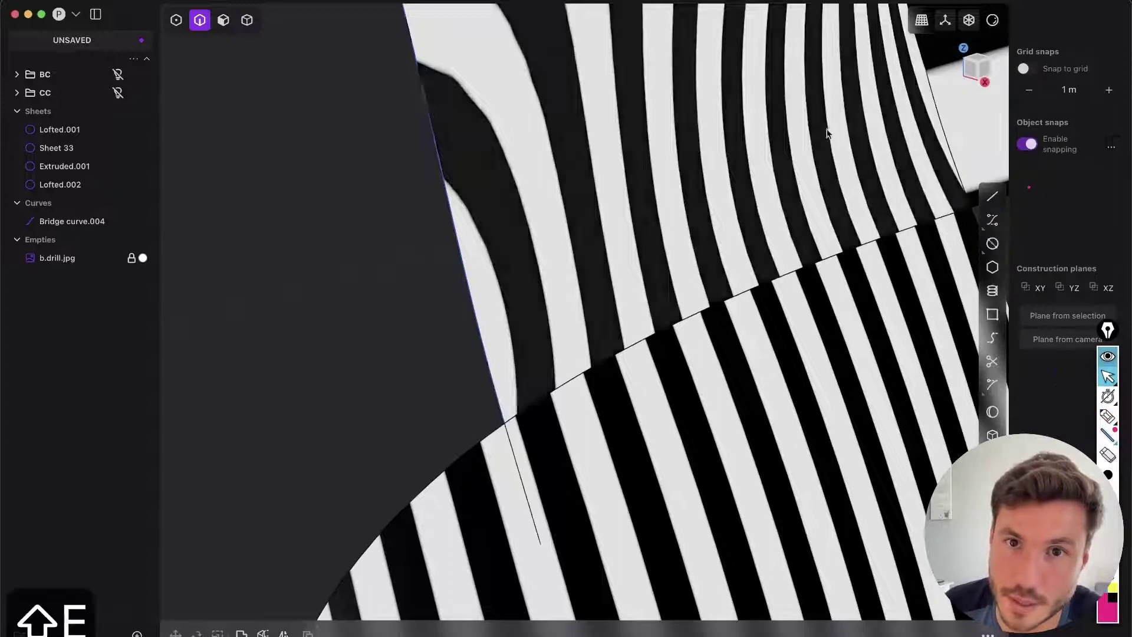
mouse_move(992, 20)
click(1003, 78)
shift+middle_drag(751, 257, 572, 323)
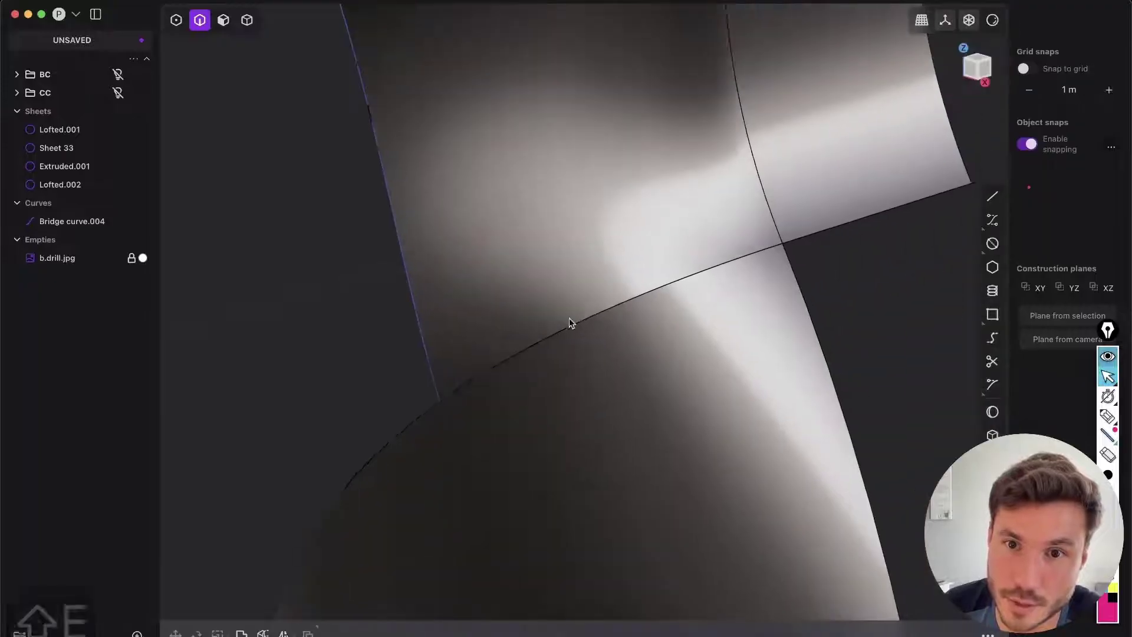
key(shift+e)
Examine from several angles how the highlight flows from the lofted patch into the handle and the extruded sheet
mouse_move(799, 304)
middle_down()
mouse_move(849, 248)
mouse_move(788, 296)
middle_up()
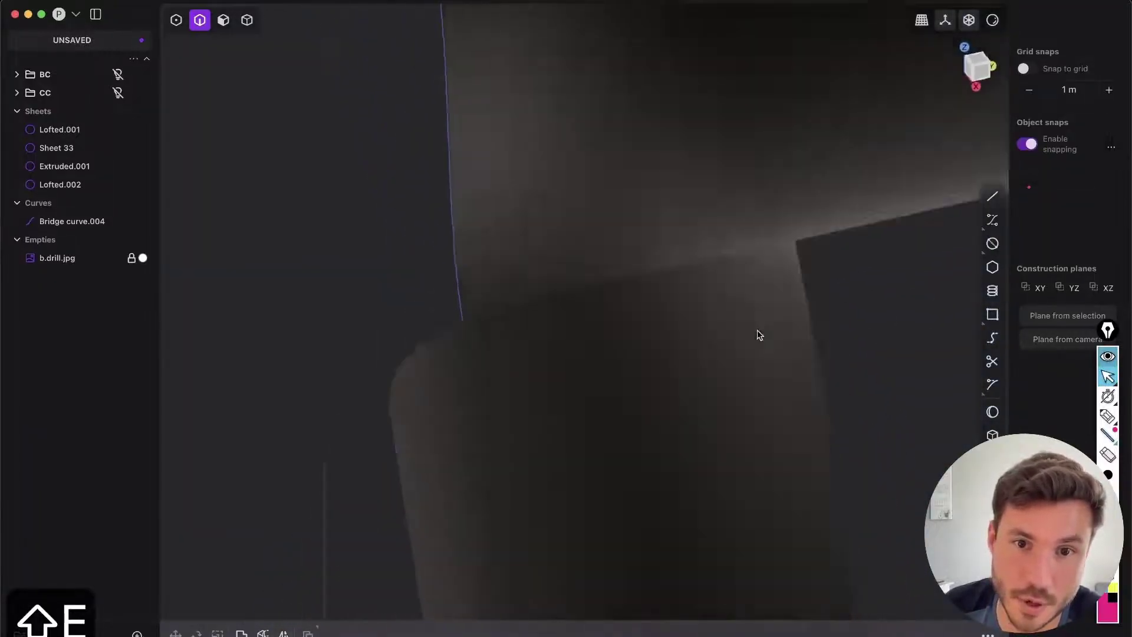
middle_drag(758, 335, 826, 228)
scroll(826, 228, down, 5)
scroll(756, 307, up, 5)
middle_drag(756, 307, 758, 194)
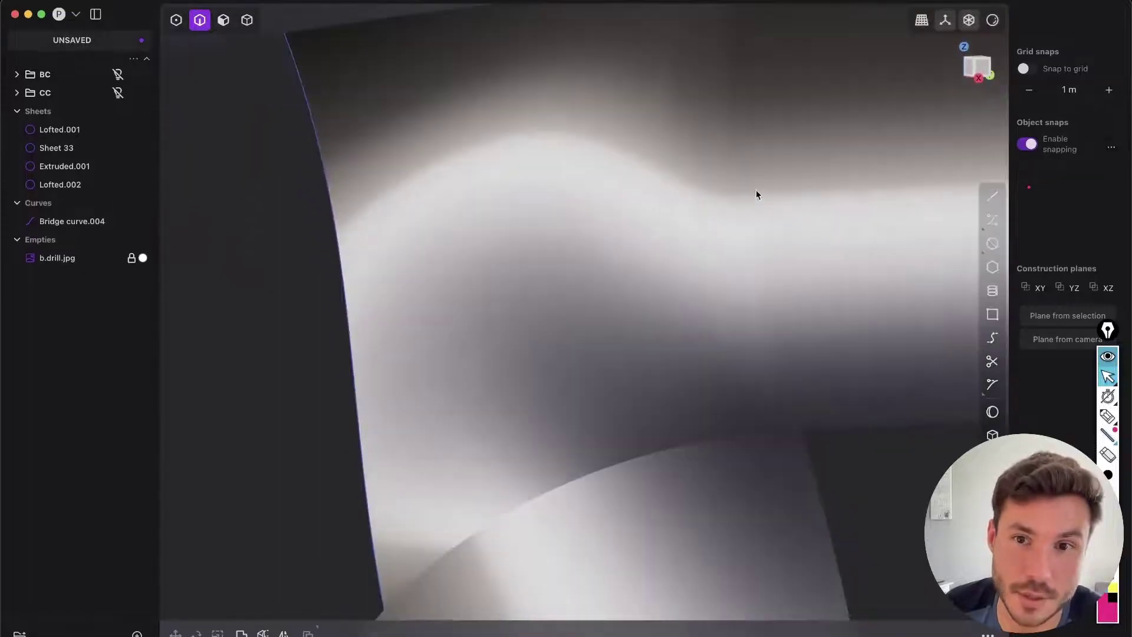
middle_drag(972, 97, 713, 278)
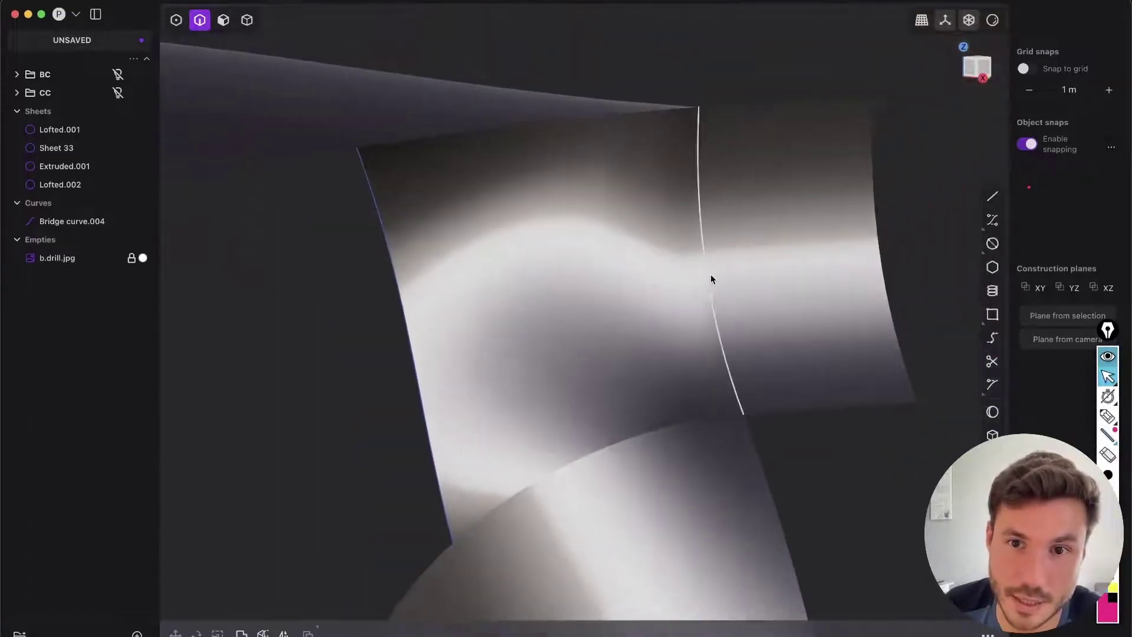
middle_drag(974, 109, 755, 149)
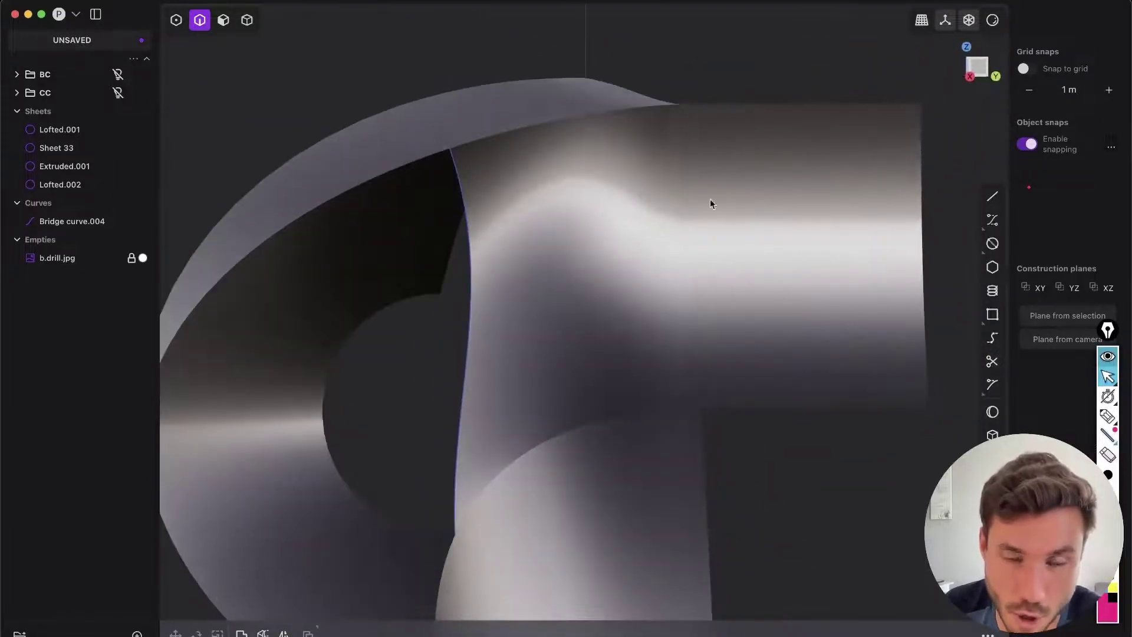
middle_drag(711, 203, 986, 63)
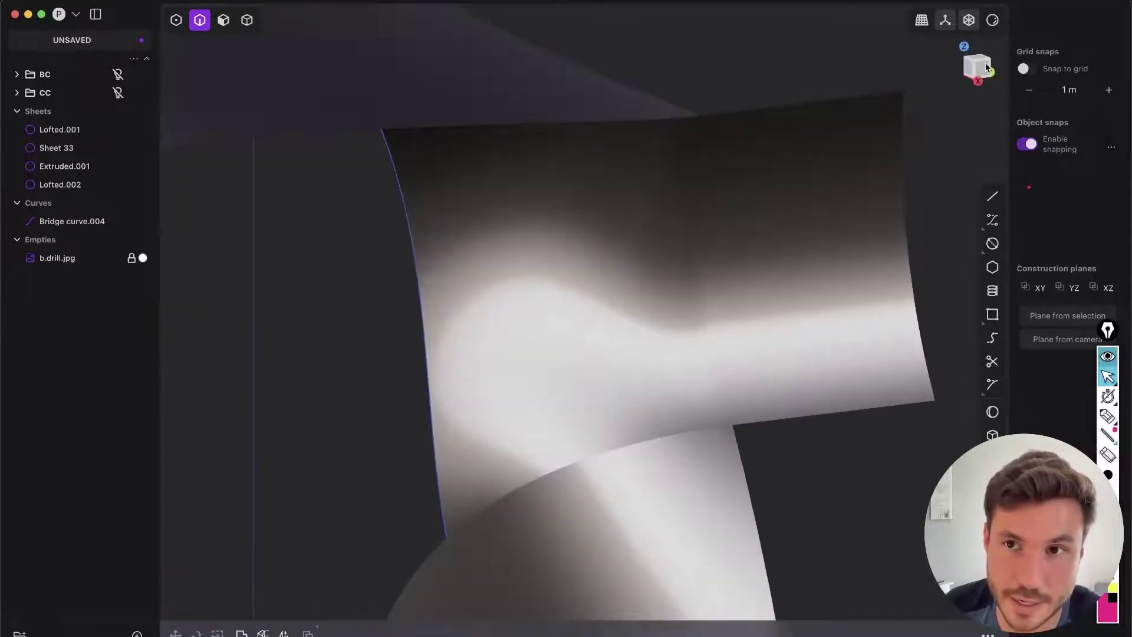
Display the surfaces with horizontal zebra stripes and examine the stripe flow across the patch's seams
click(993, 20)
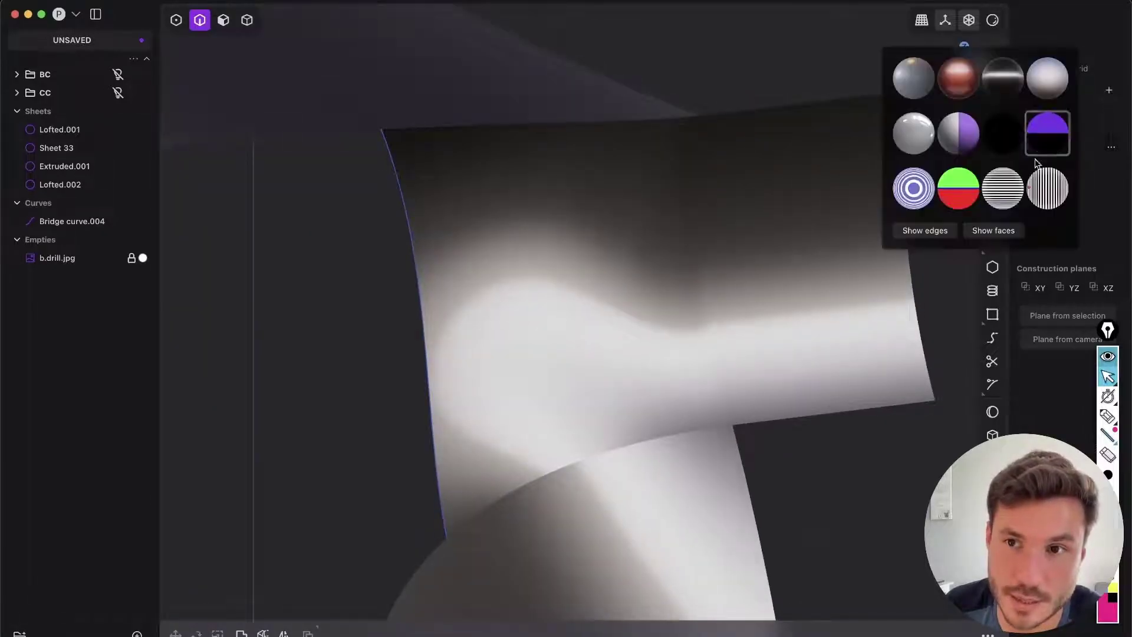
click(1045, 200)
click(1004, 189)
middle_drag(752, 277, 794, 196)
Switch the surfaces back to the grey metallic material and show the edges
click(991, 24)
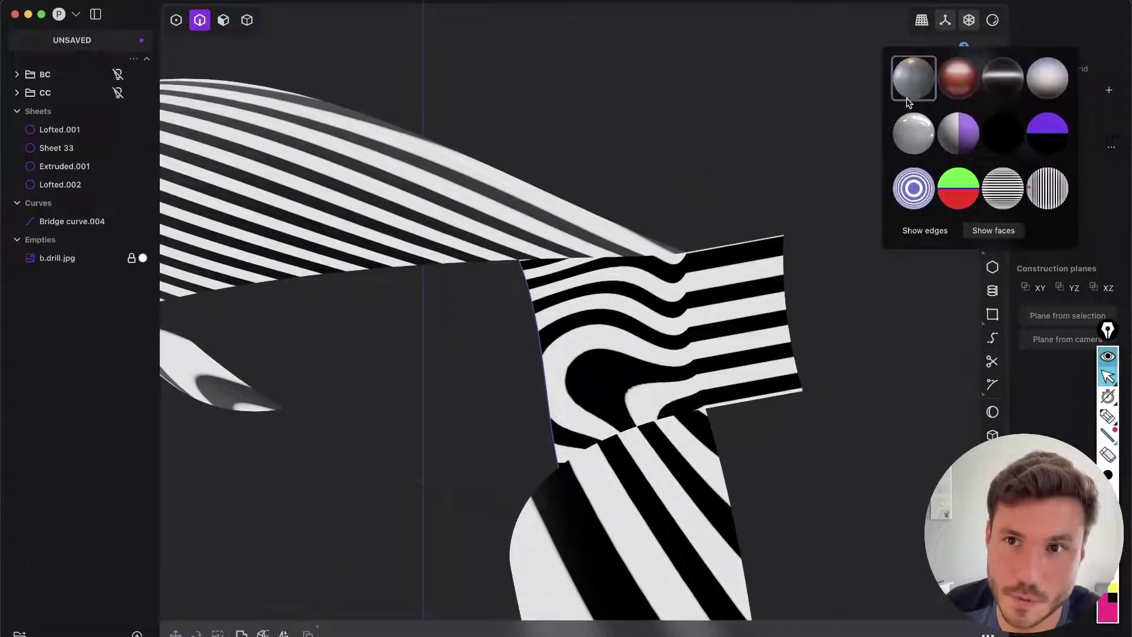
click(914, 124)
key(shift+e)
middle_drag(746, 351, 804, 480)
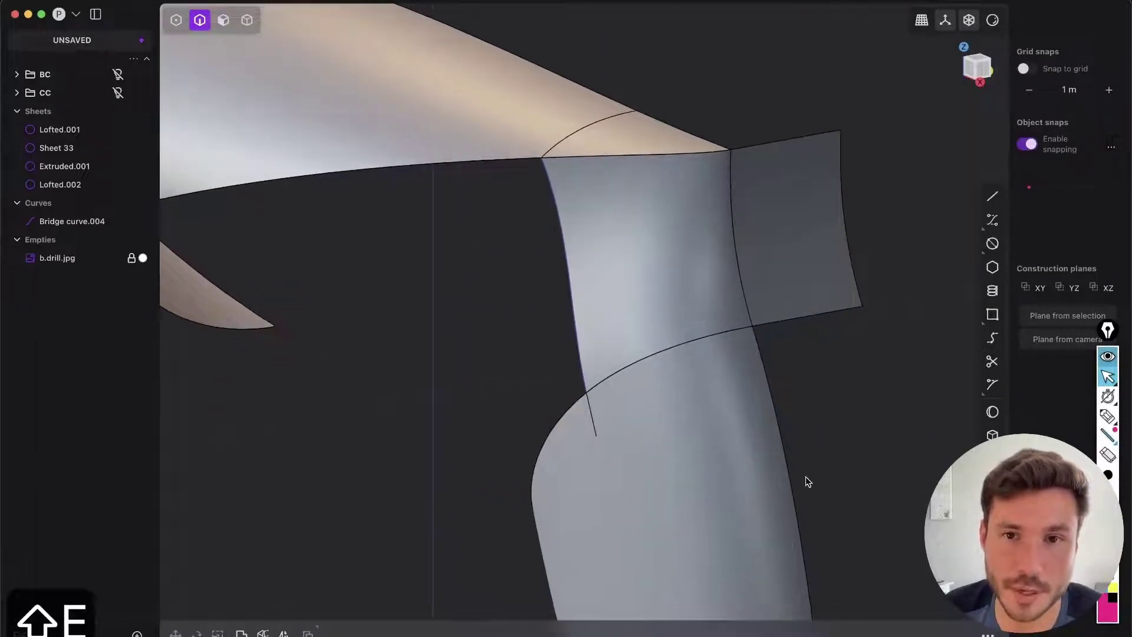
Delete the lofted patch between the handle and the body
key(3)
click(745, 321)
key(Tab)
key(Tab)
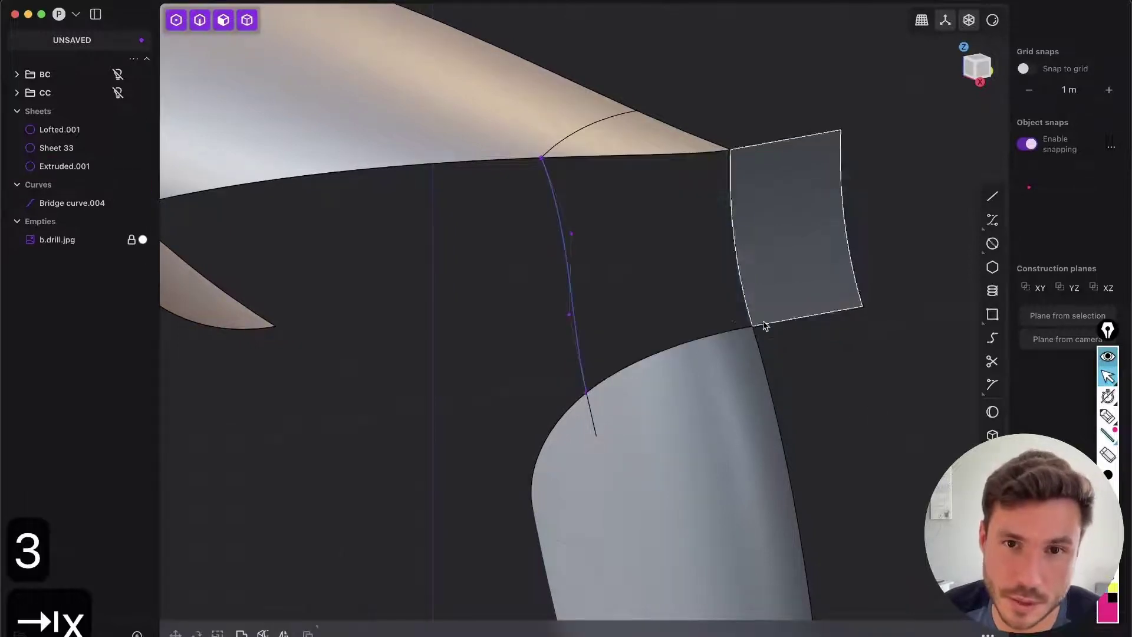
Loft between the handle's upper edge and the body's lower edge with G1 at the handle and G0 at the body
click(669, 348)
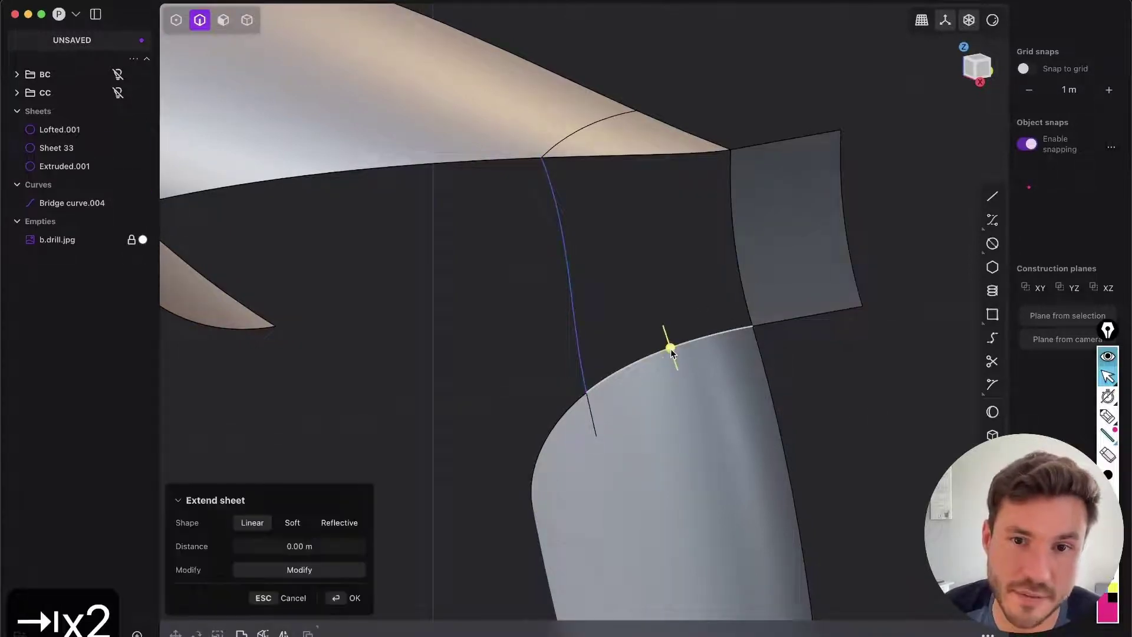
shift+click(638, 155)
key(l)
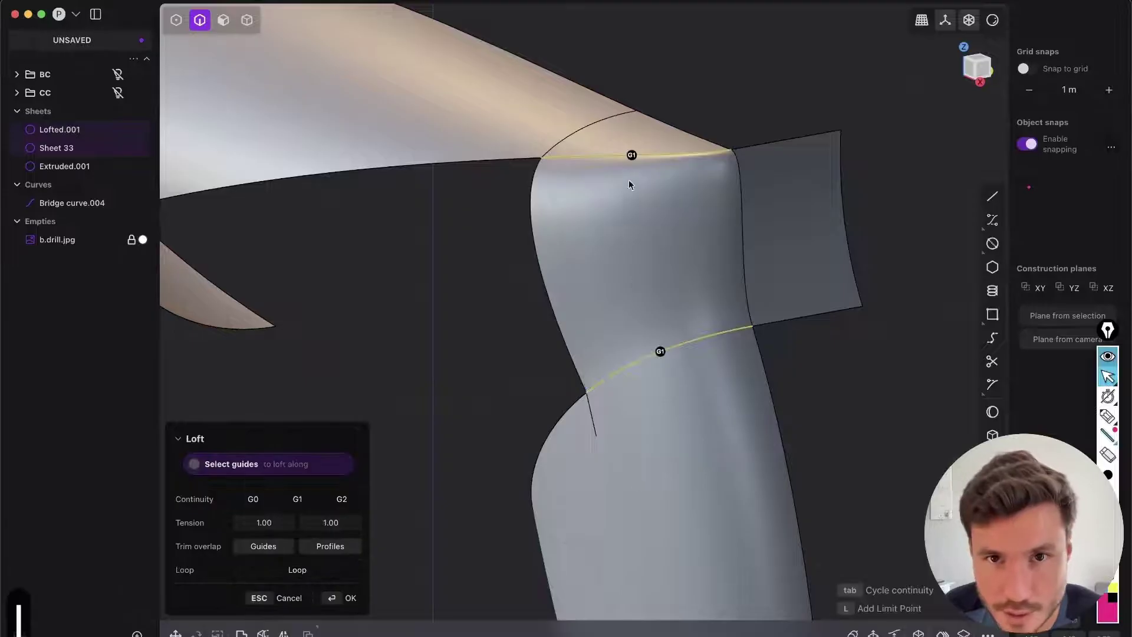
click(633, 156)
Guide the loft along the bridge curve and the extruded sheet's edge, with G1 at the extruded sheet, and finish the loft
click(566, 288)
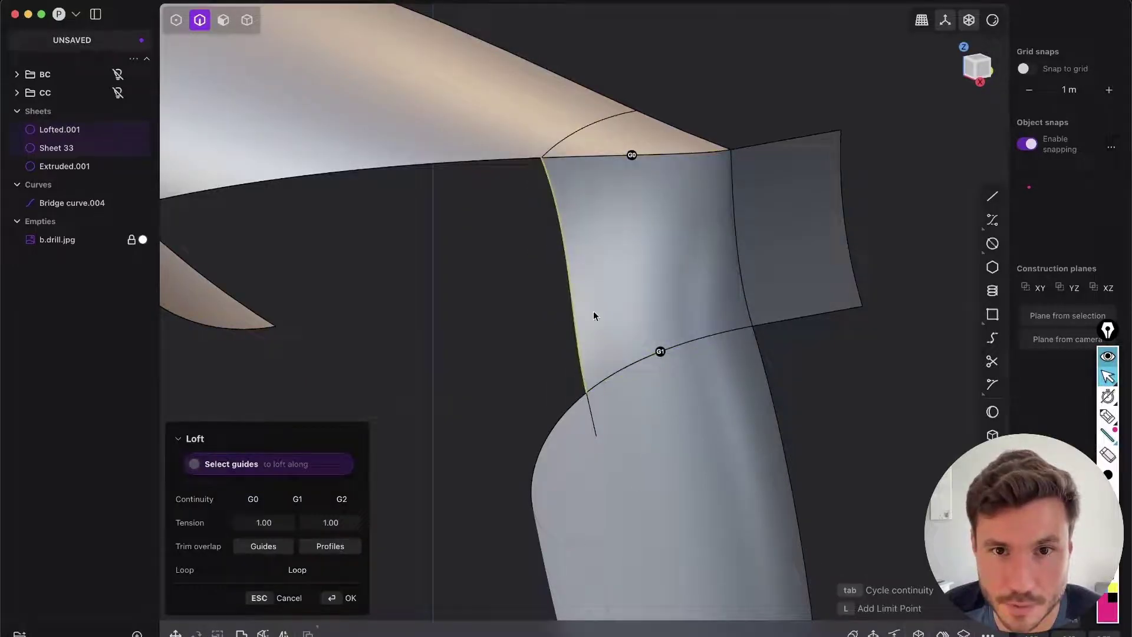
click(731, 244)
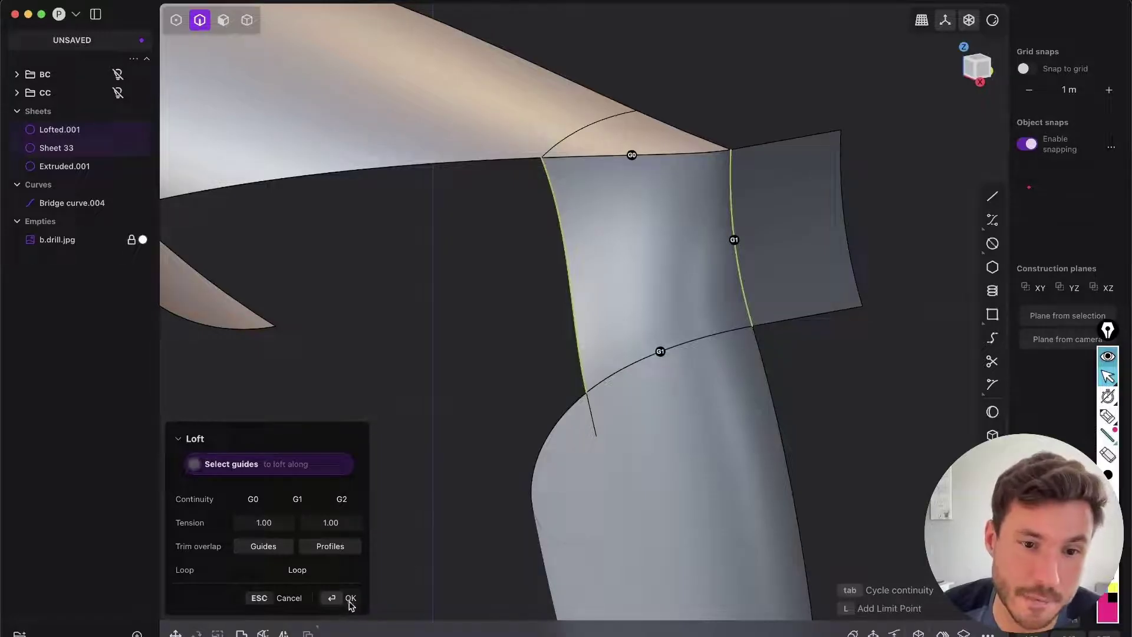
click(351, 599)
click(810, 366)
Hide the edges, apply the black highlight-band material and examine the reflections across the new patch's seams
key(shift+e)
middle_drag(765, 346, 737, 415)
click(998, 25)
click(1003, 76)
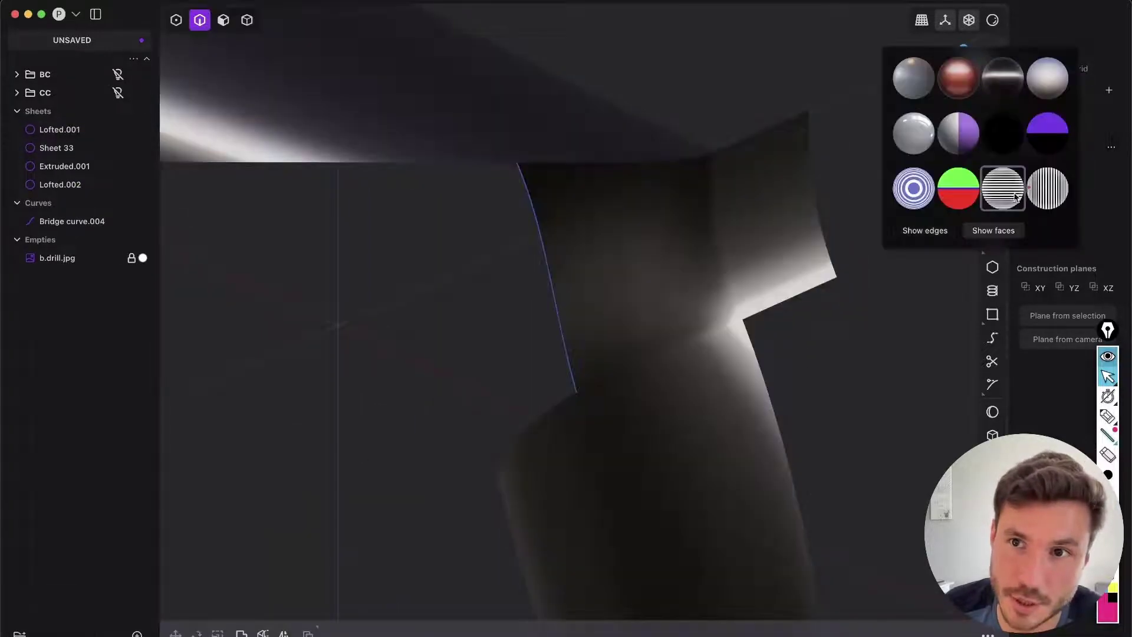
mouse_move(765, 384)
middle_down()
mouse_move(738, 362)
mouse_move(746, 374)
mouse_move(736, 374)
mouse_move(749, 349)
mouse_move(714, 387)
mouse_move(730, 377)
mouse_move(693, 335)
middle_up()
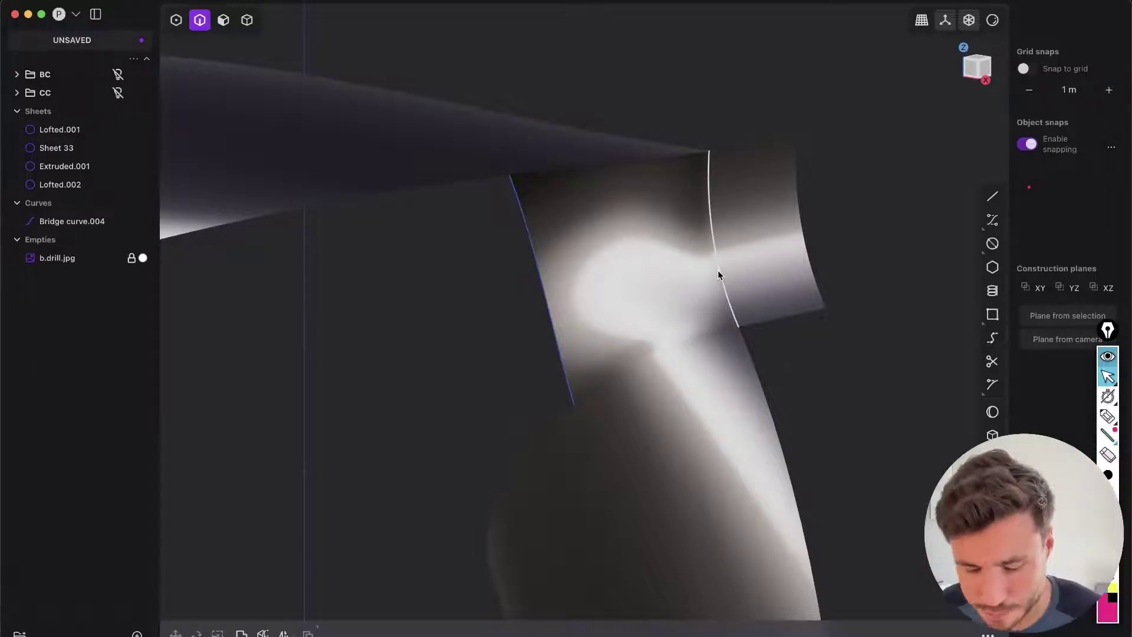
Duplicate the handle, body, extruded sheet and bridge curve without the lofted patch, and move the copy about 2.02 m along Y
key(shift+e)
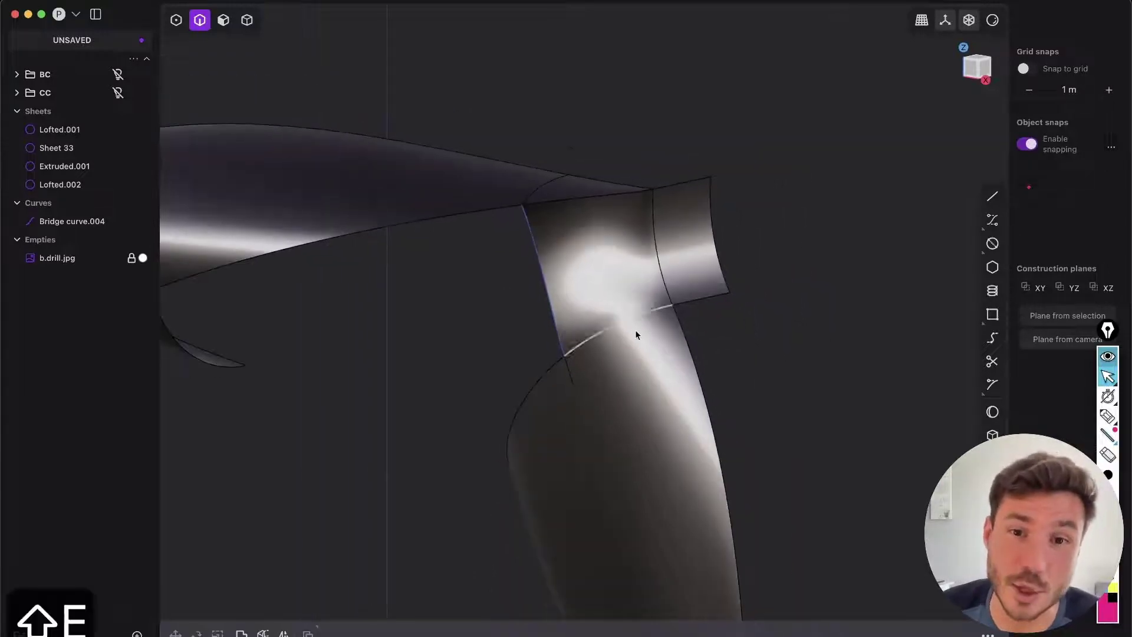
key(Tab)
click(668, 383)
click(698, 243)
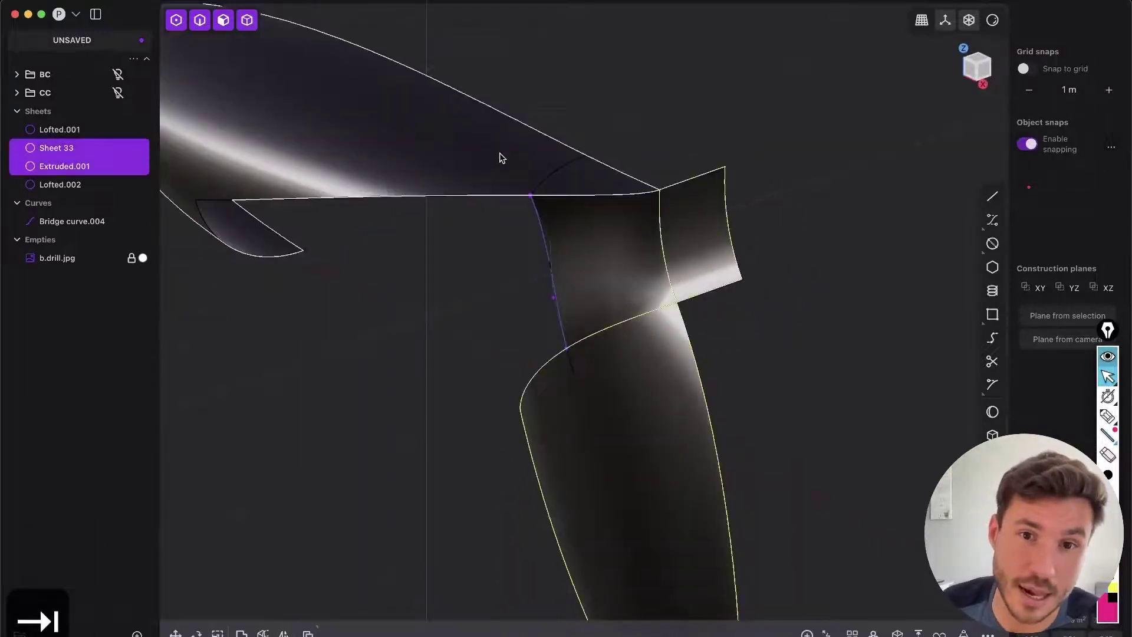
click(500, 158)
key(2)
click(662, 260)
key(shift+d)
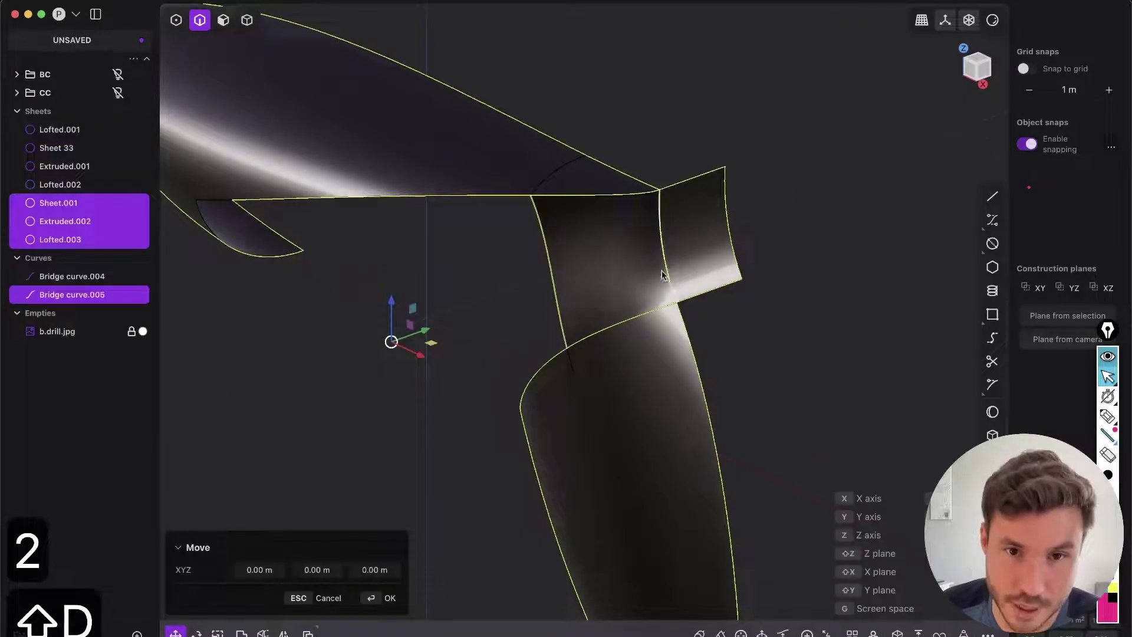
scroll(661, 273, down, 5)
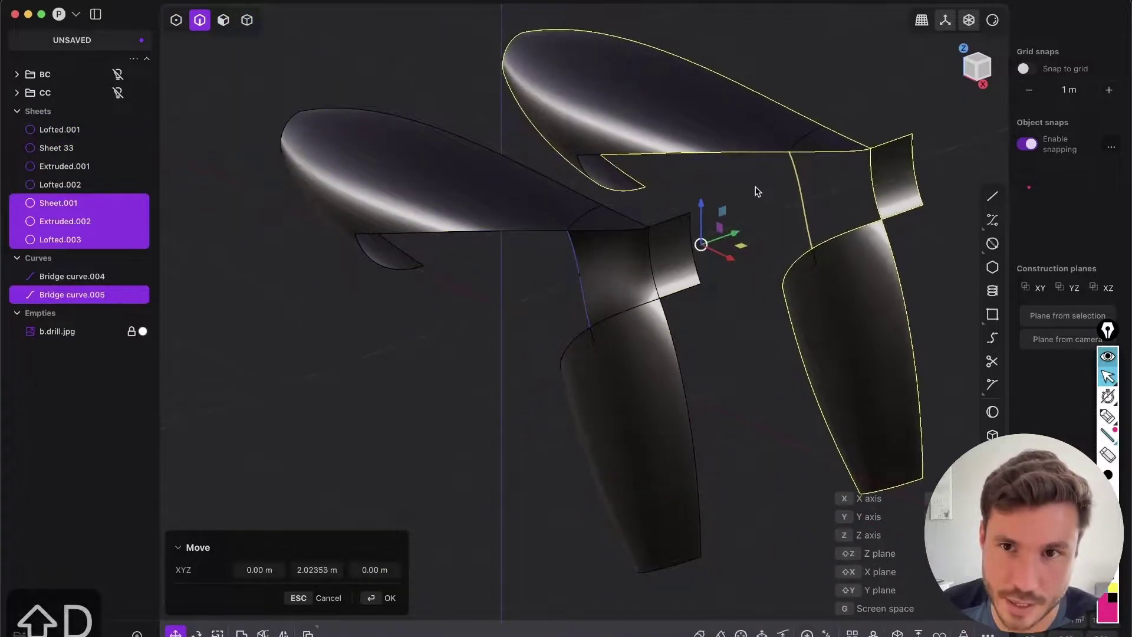
right_click(757, 194)
click(740, 290)
Restore the grey metallic material with visible edges for working on the duplicated drill's open gap
scroll(771, 255, up, 3)
key(shift+e)
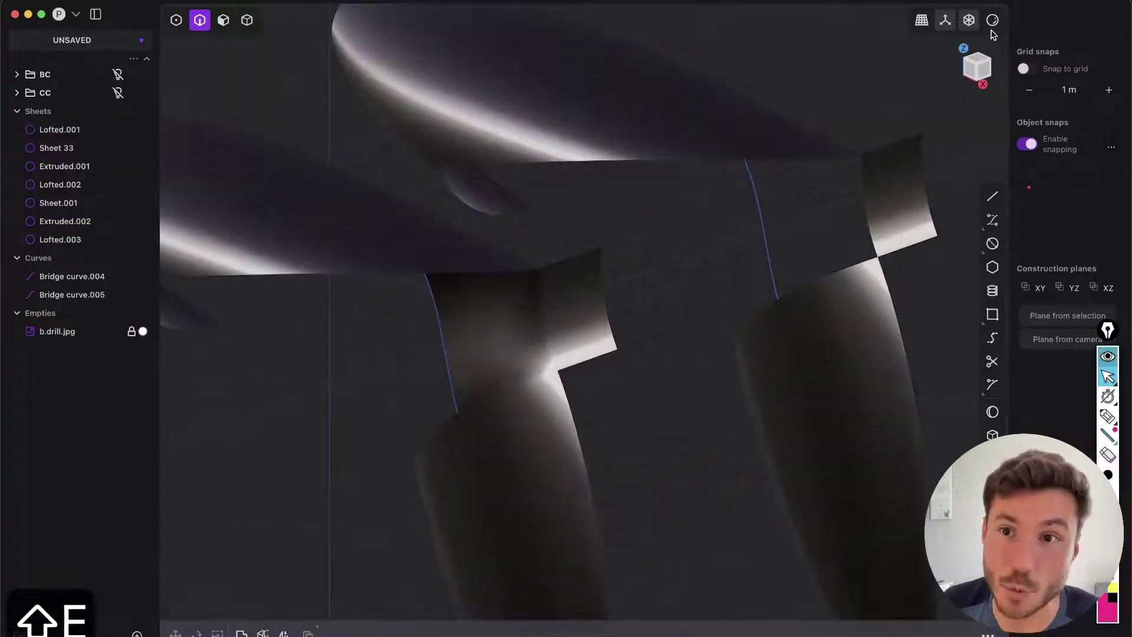
click(992, 25)
click(921, 76)
key(shift+e)
mouse_move(697, 265)
shift+middle_down()
mouse_move(710, 215)
mouse_move(718, 273)
mouse_move(594, 313)
shift+middle_up()
scroll(594, 313, up, 2)
key(2)
click(684, 330)
shift+click(627, 273)
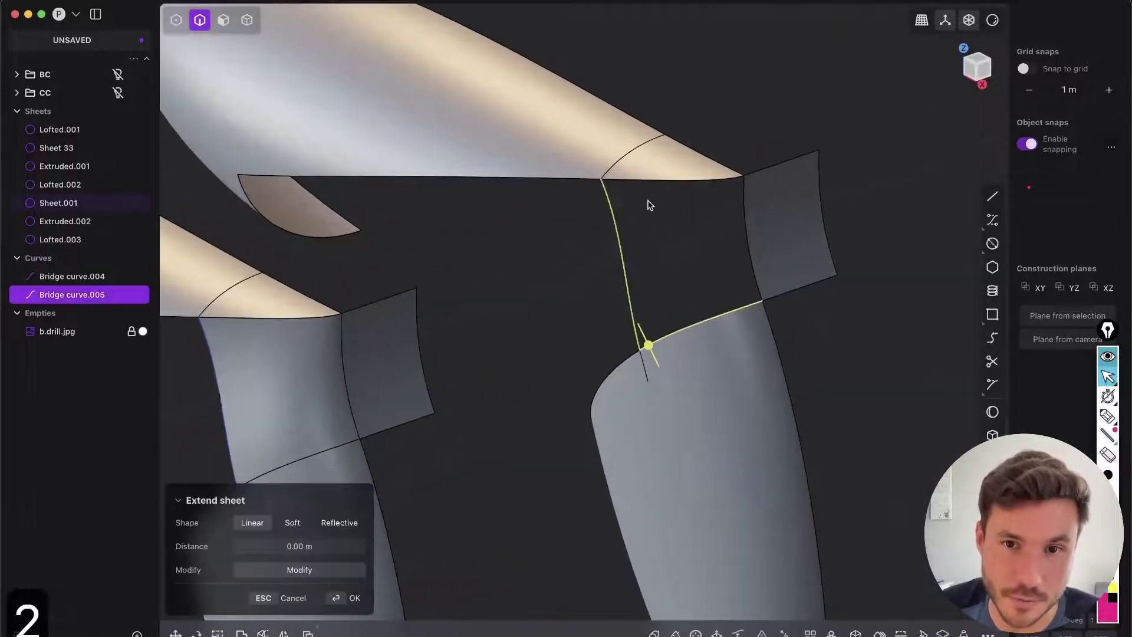
shift+click(661, 184)
click(498, 374)
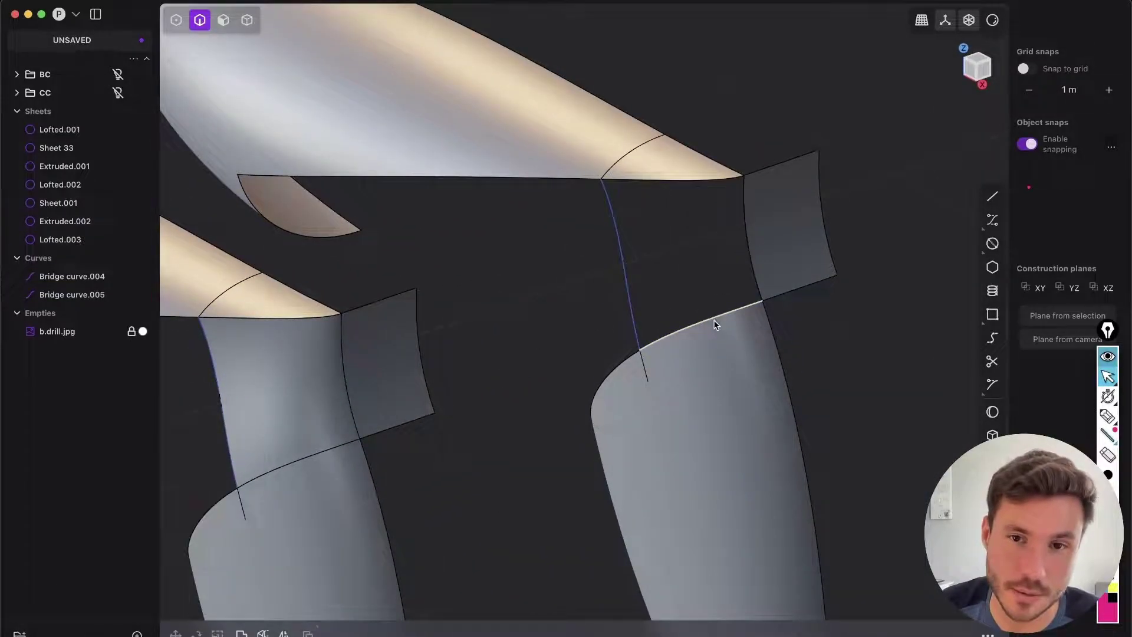
click(715, 321)
click(528, 320)
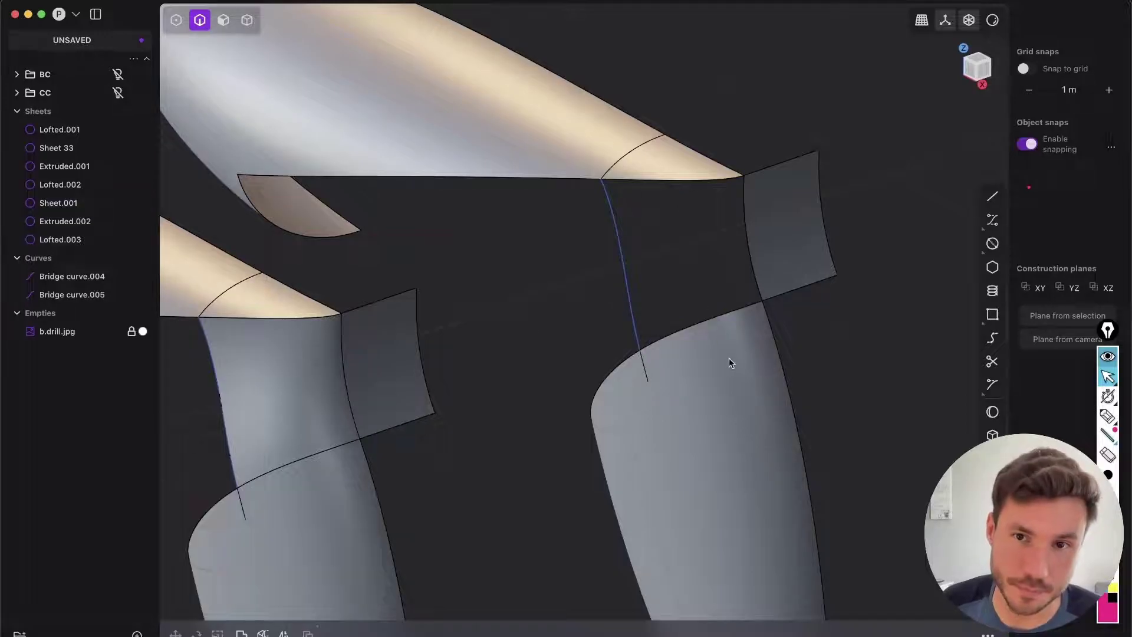
click(750, 261)
shift+click(640, 284)
key(Escape)
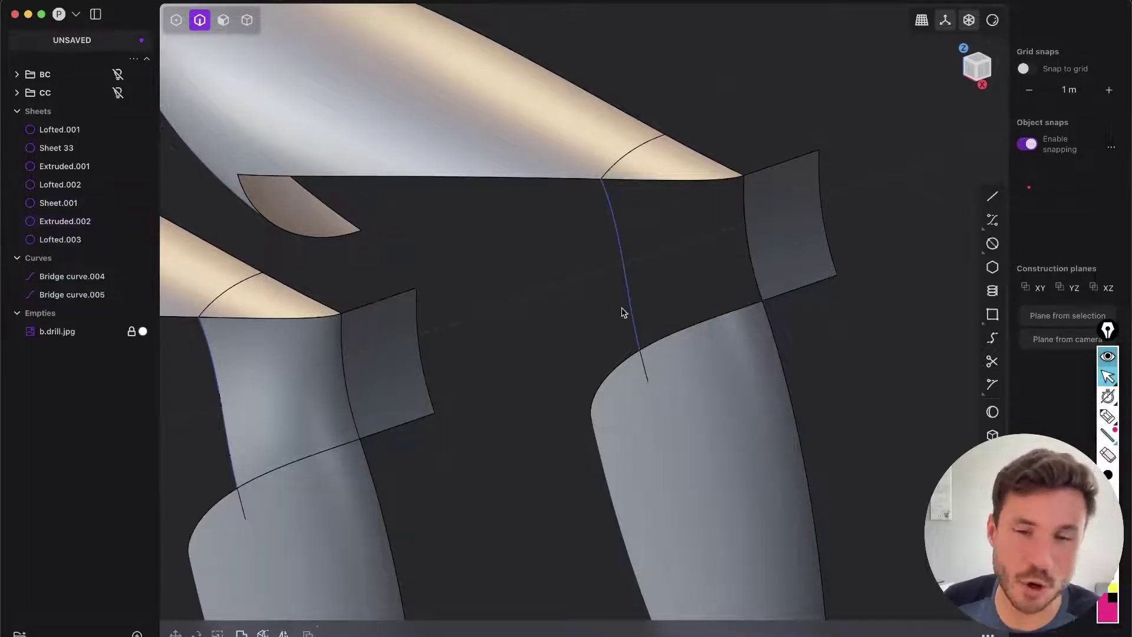
Fill the copy's gap with an XNurbs patch from the handle edge, bridge curve, body edge and extruded sheet's edge, with G1 at the handle; hide edges
click(702, 319)
shift+click(627, 283)
shift+click(666, 180)
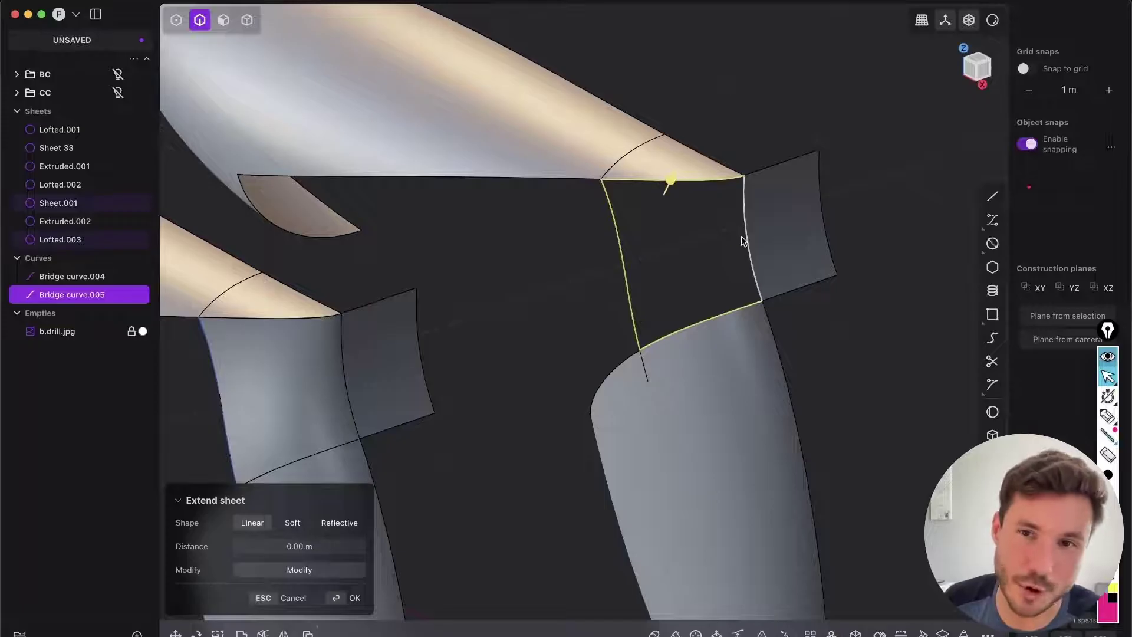
key(shift+4)
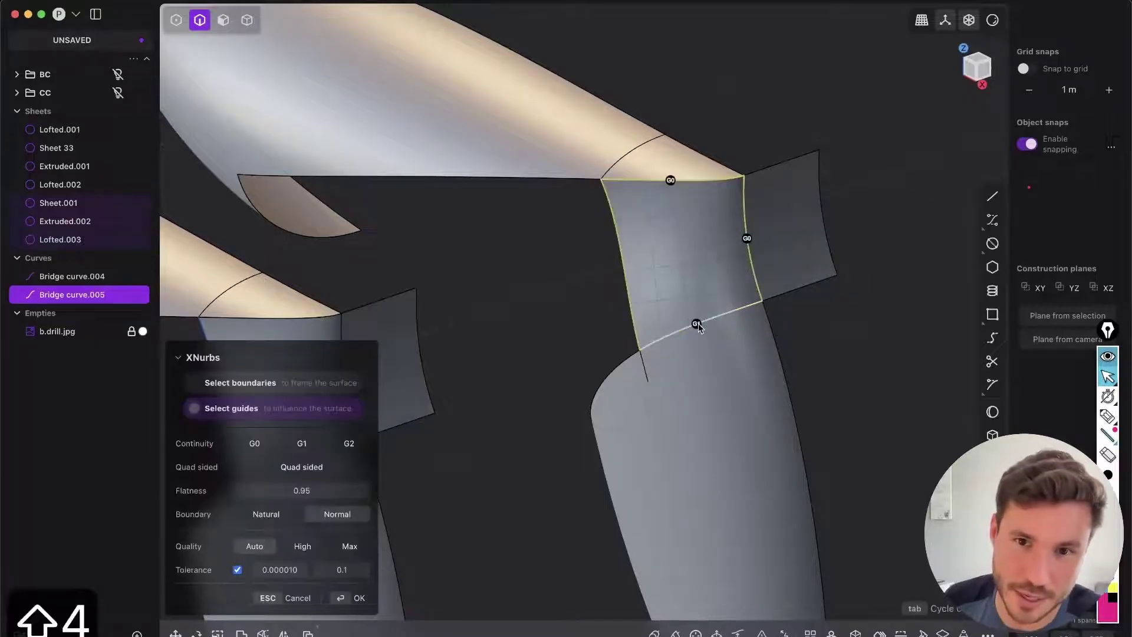
right_click(754, 269)
key(shift+e)
scroll(750, 222, down, 3)
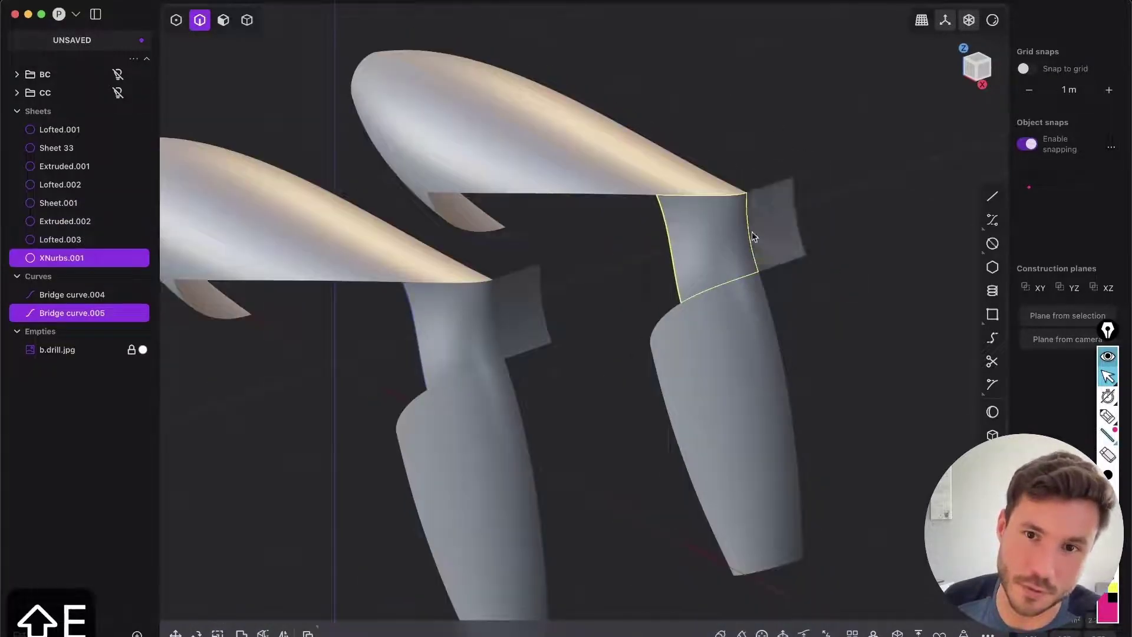
Undo the XNurbs patch on the duplicated drill and clear the edge selection around the gap
click(836, 347)
scroll(746, 388, up, 3)
middle_drag(789, 318, 610, 234)
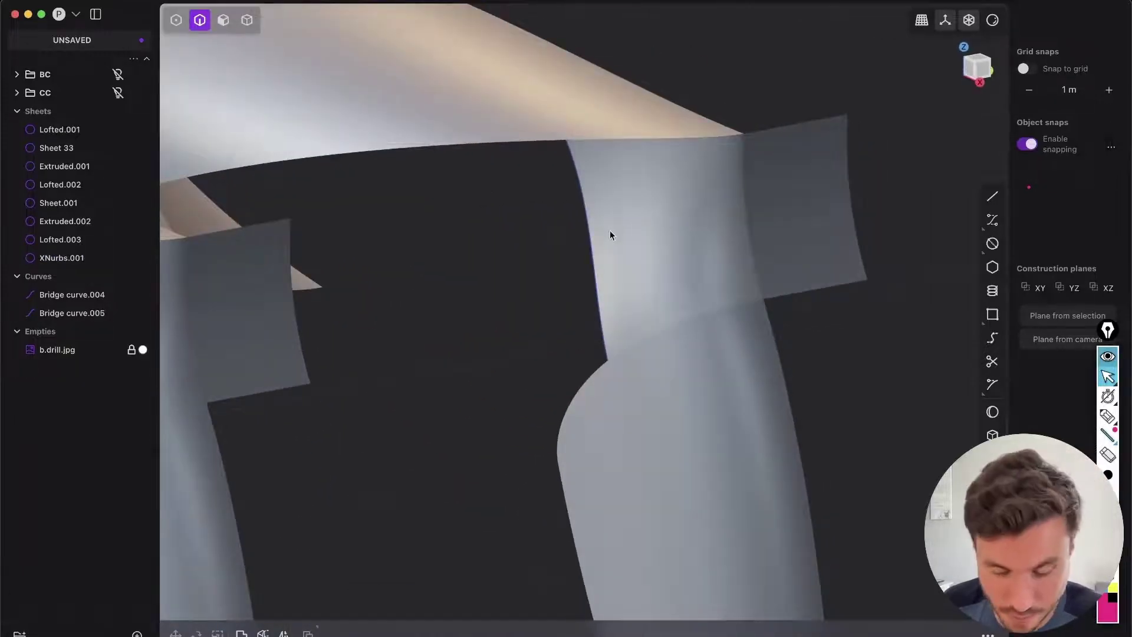
key(super+z)
key(super+z)
middle_drag(609, 181, 631, 225)
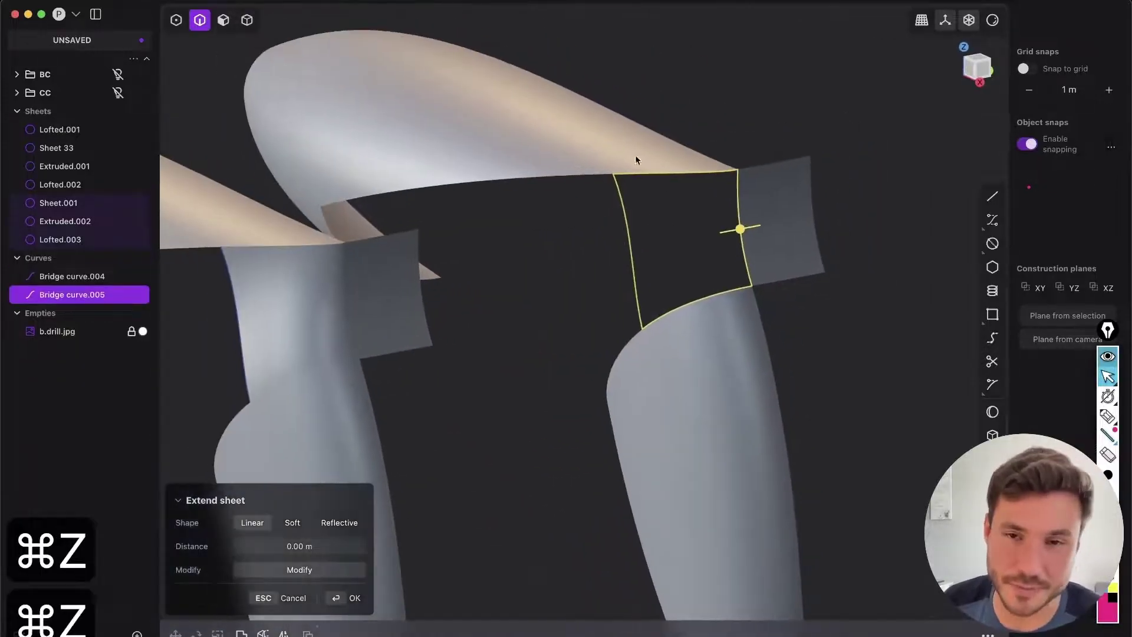
key(Escape)
Loft from the copy's extruded sheet edge to the bridge curve with the handle and body edges as guides, G1 at sheet and handle, G0 at body
middle_drag(669, 325, 714, 266)
key(shift+e)
key(2)
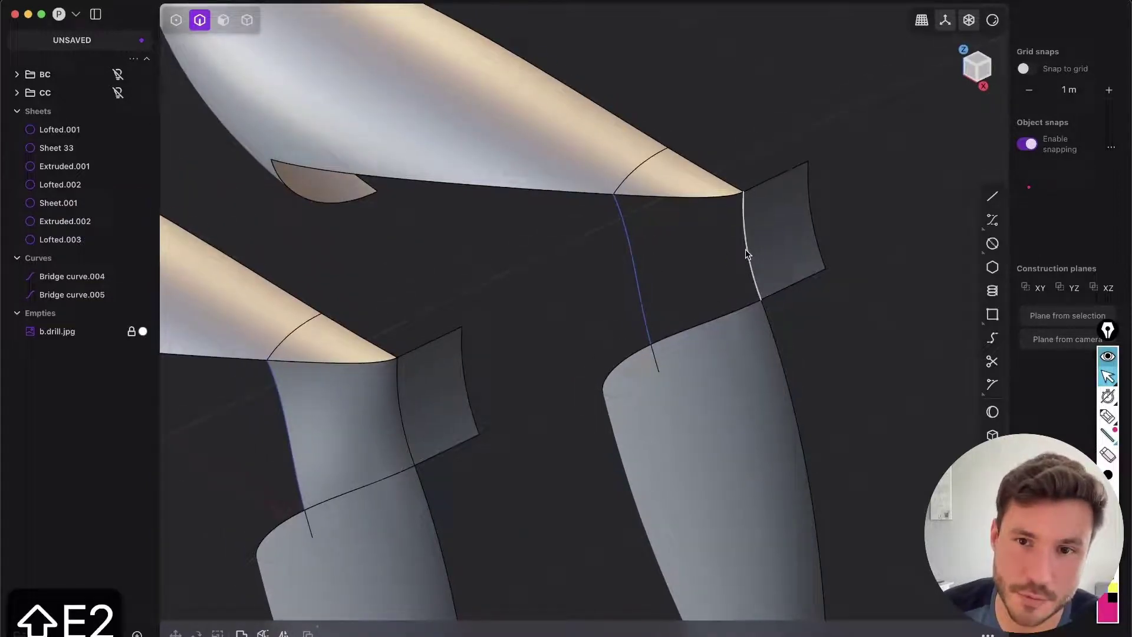
click(746, 244)
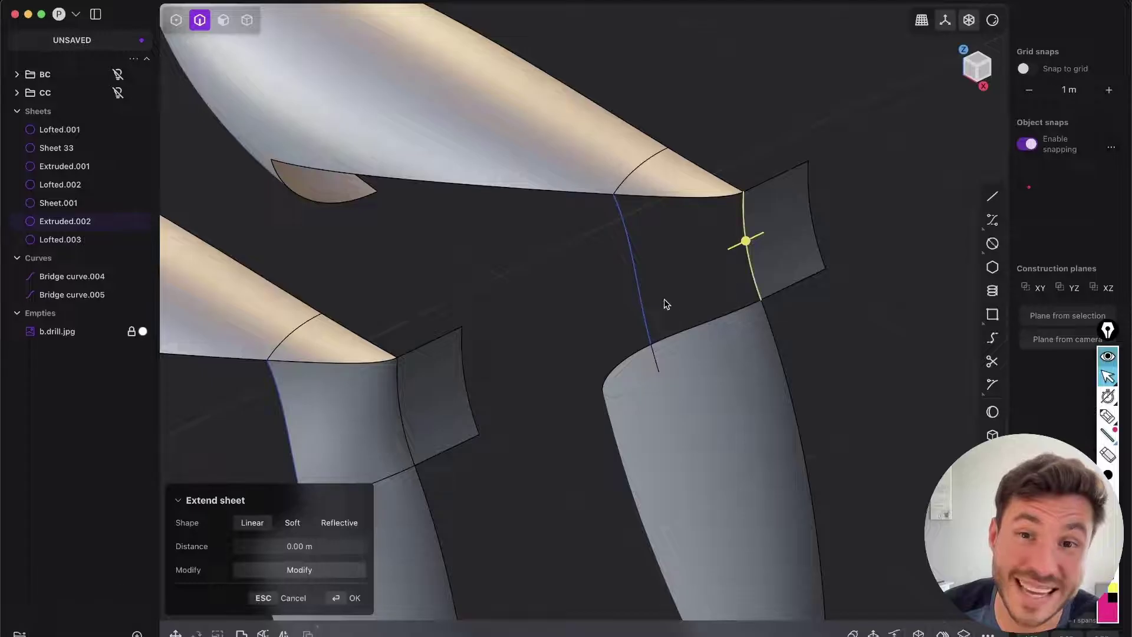
click(675, 375)
key(l)
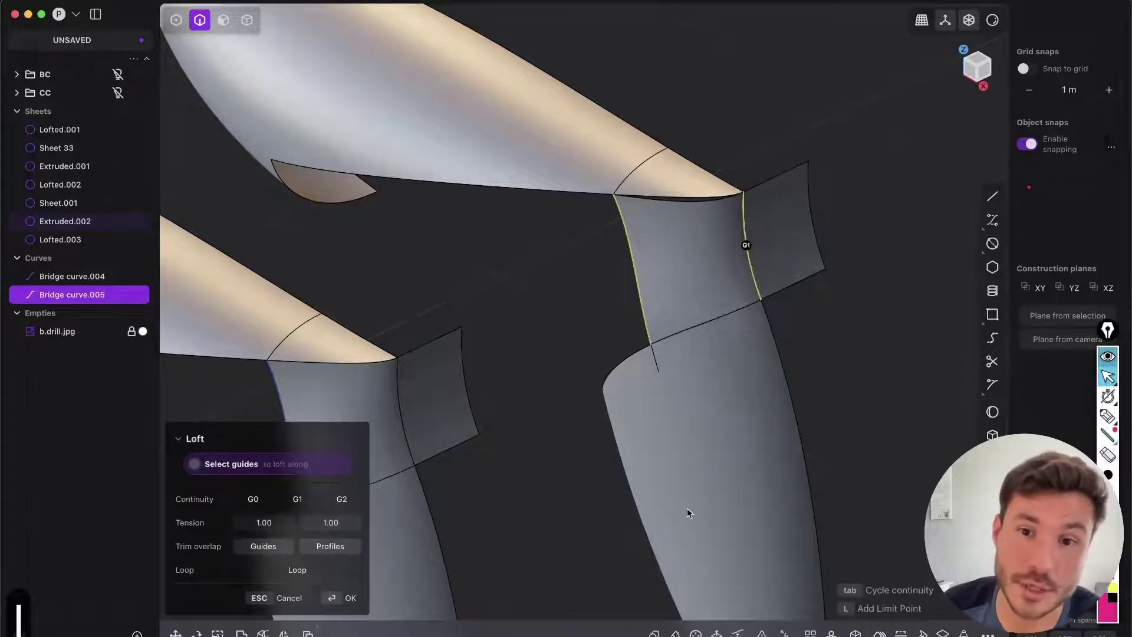
click(715, 337)
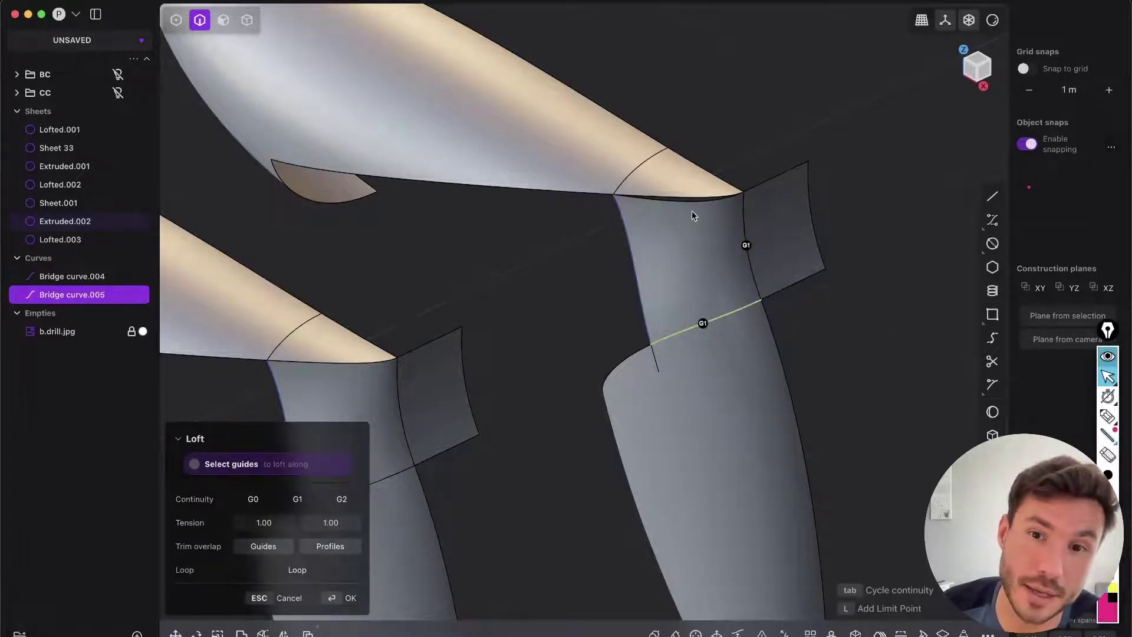
click(677, 195)
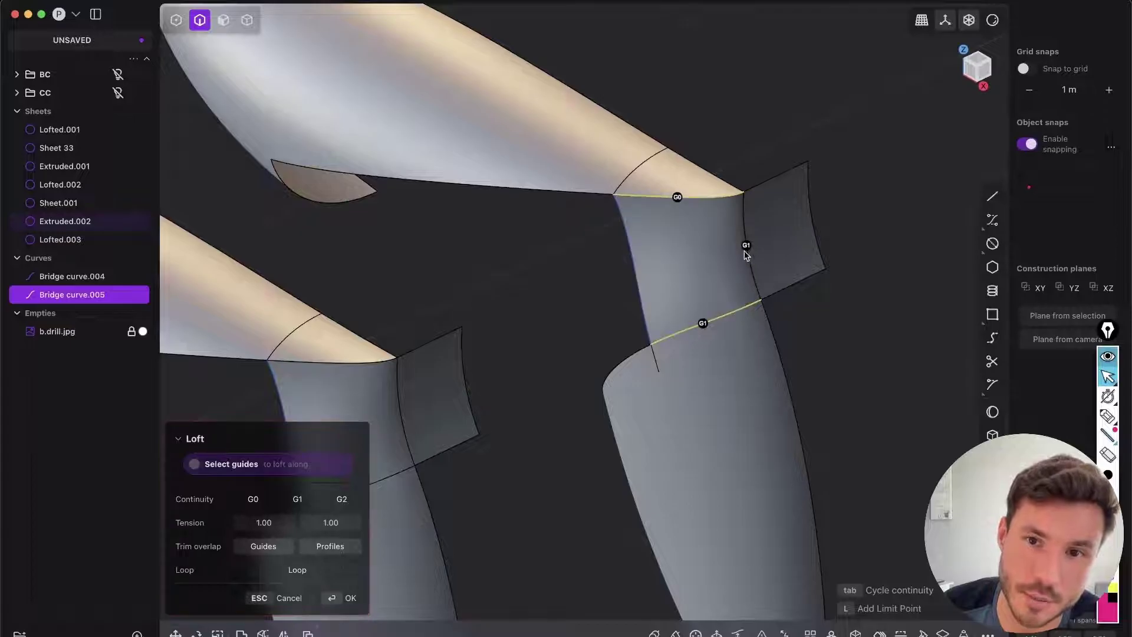
click(352, 599)
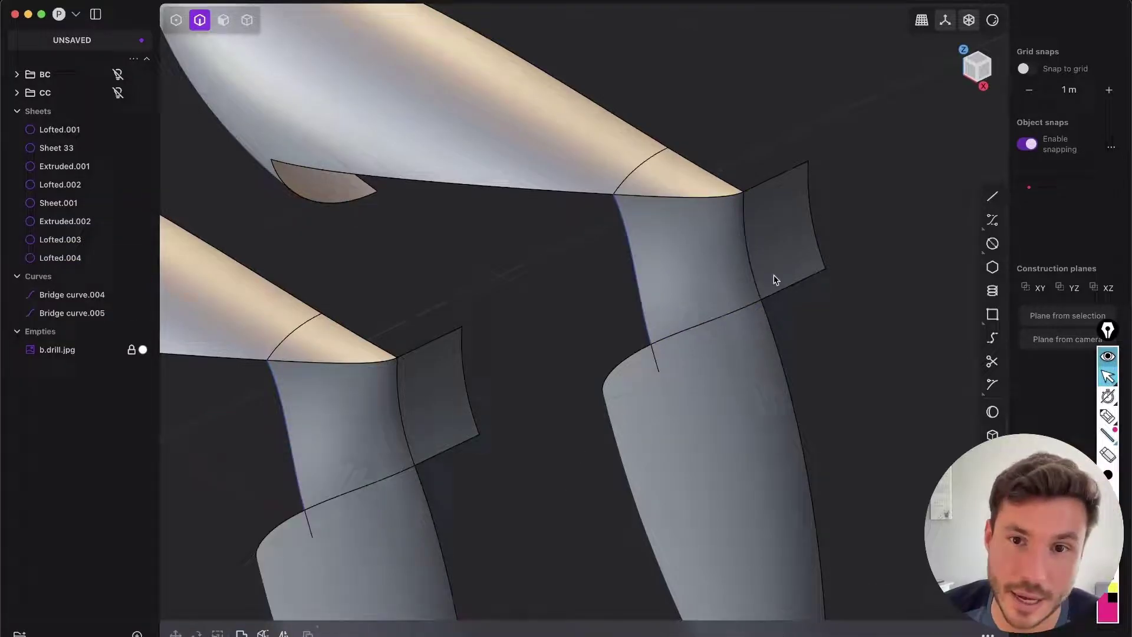
Hide the edges, apply the black highlight-band material and compare the reflections on both drills' patches
key(shift+e)
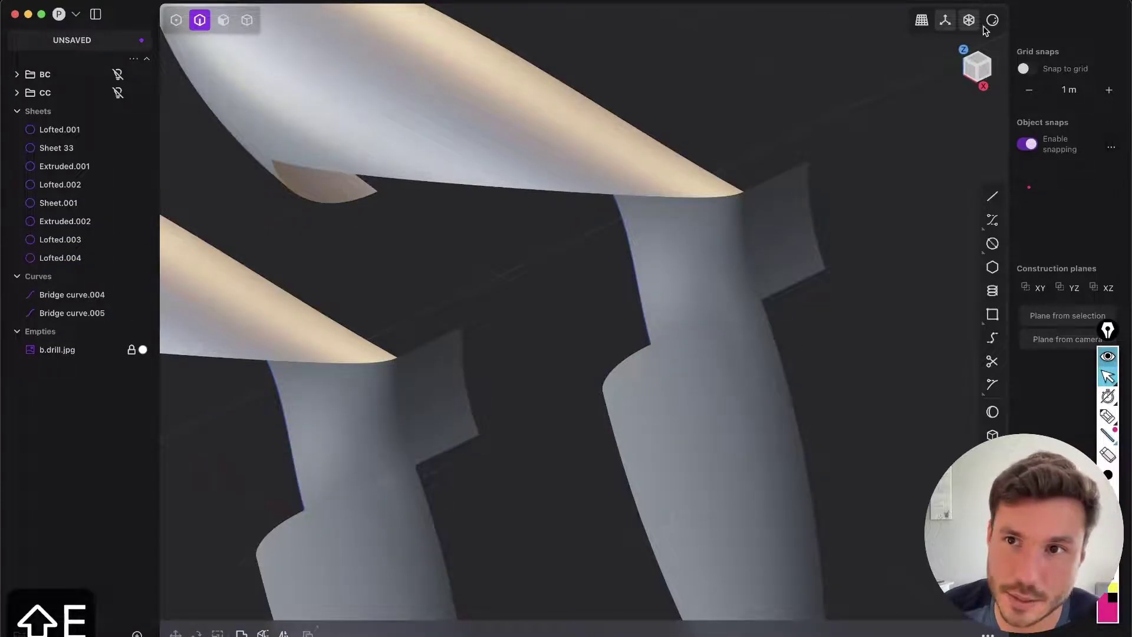
click(992, 22)
click(1003, 79)
middle_drag(850, 183, 431, 393)
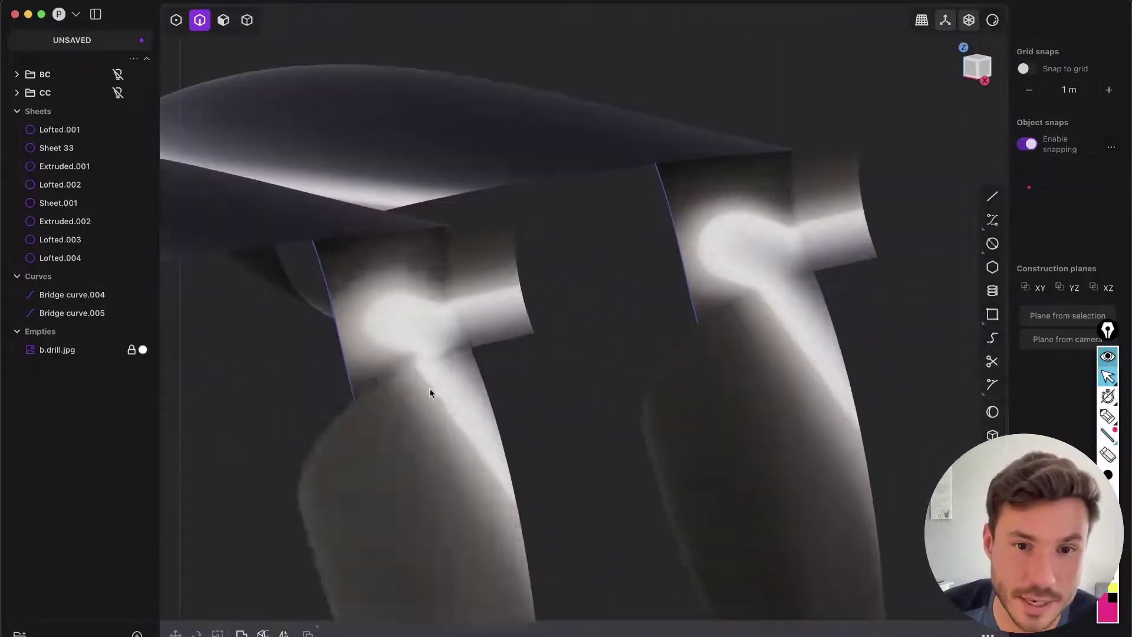
Apply the horizontal zebra-stripe material and examine the stripe flow across the patch seams of both drills
click(993, 21)
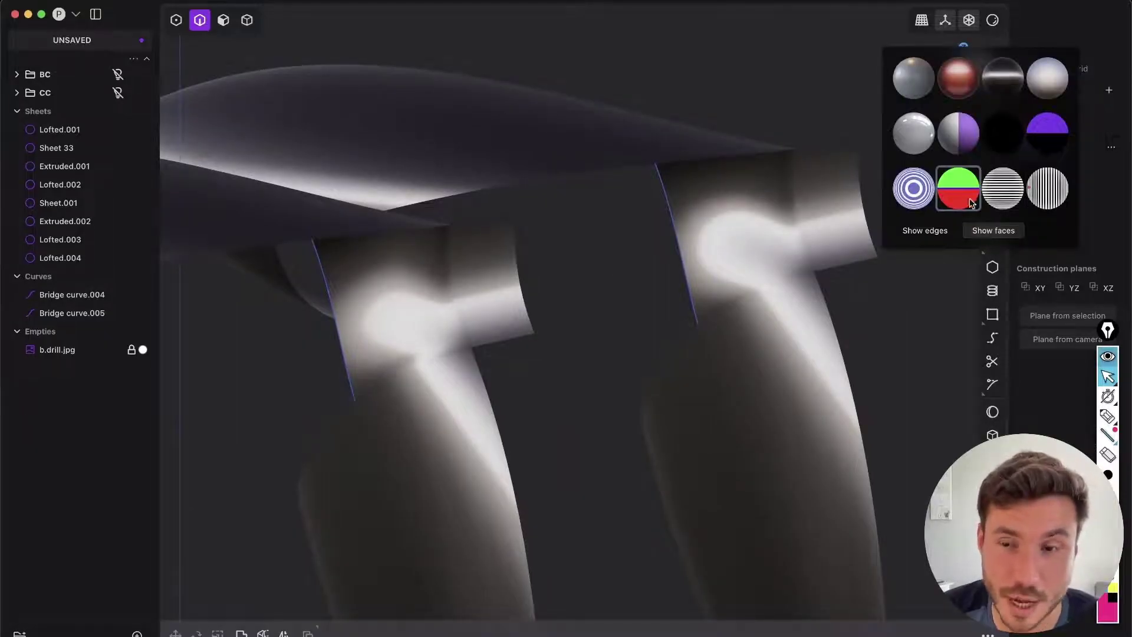
click(1005, 198)
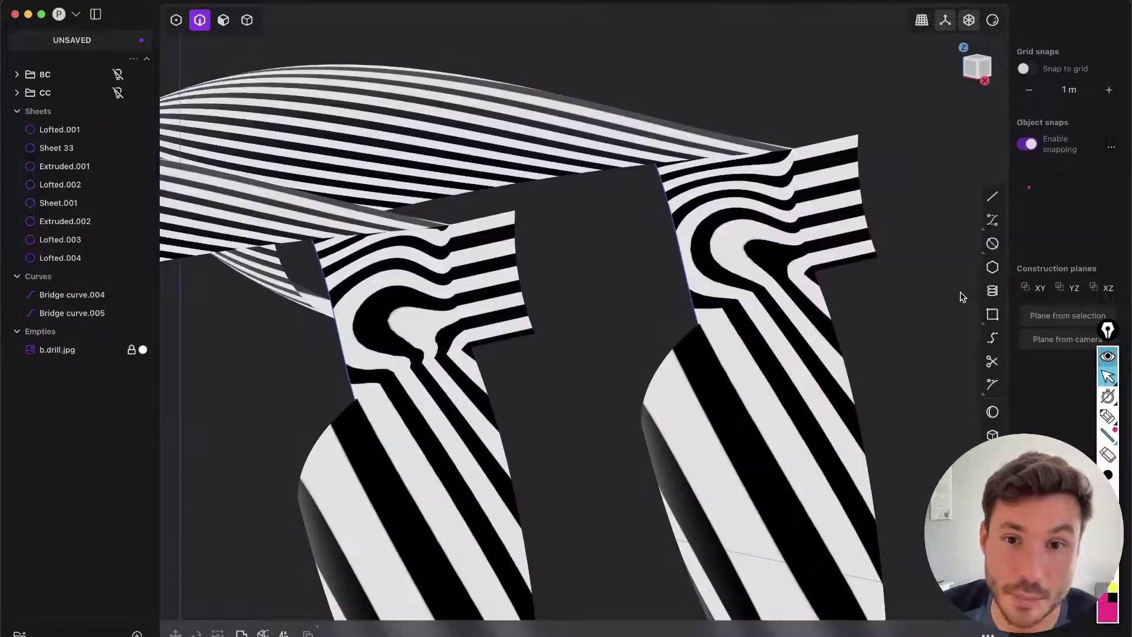
mouse_move(826, 354)
middle_down()
mouse_move(804, 382)
mouse_move(791, 372)
mouse_move(806, 285)
mouse_move(728, 353)
middle_up()
scroll(790, 304, up, 2)
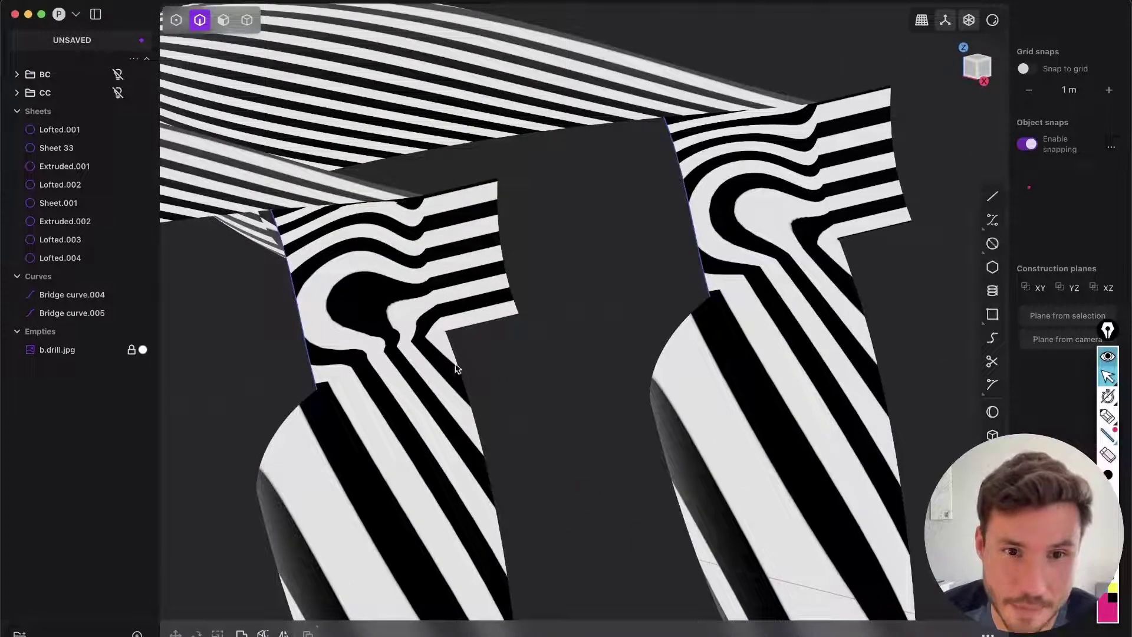
Mark the seams and stripe shapes on both patches with pink arrows, a circle and contour strokes, and clear the annotations
click(1107, 416)
drag(500, 365, 452, 364)
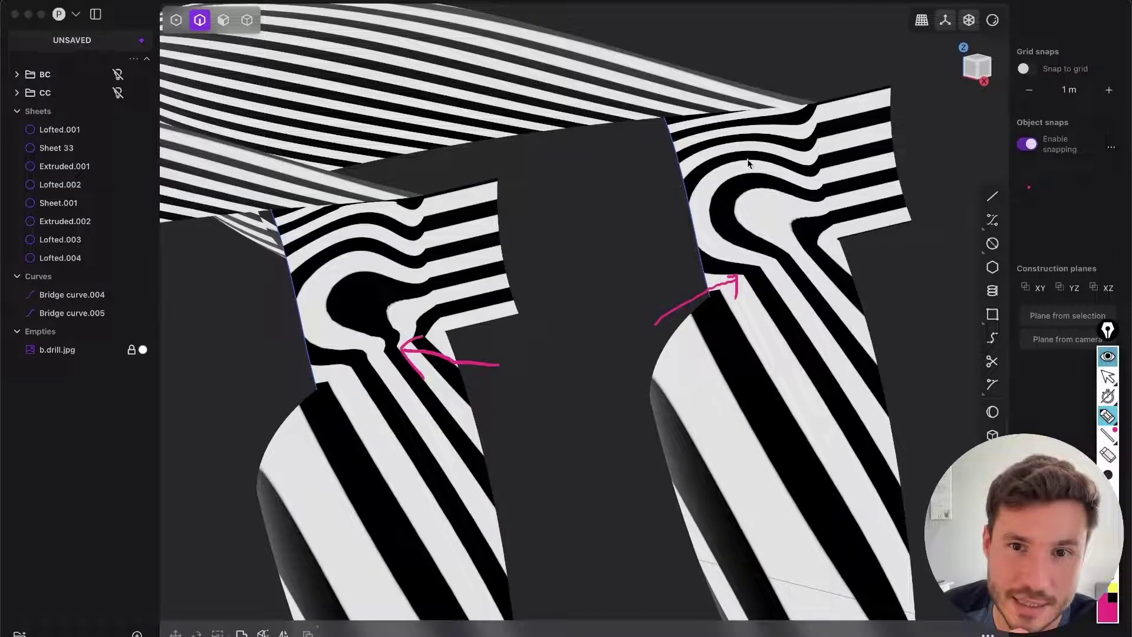
mouse_move(775, 66)
mouse_down()
mouse_move(858, 307)
mouse_move(796, 60)
mouse_up()
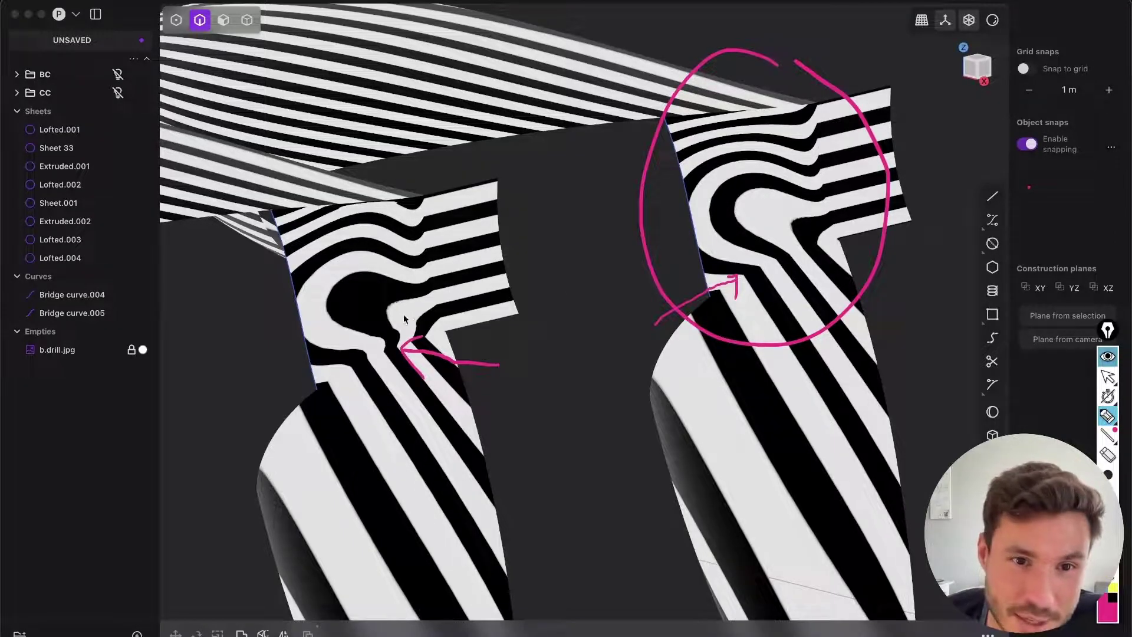
drag(360, 332, 367, 278)
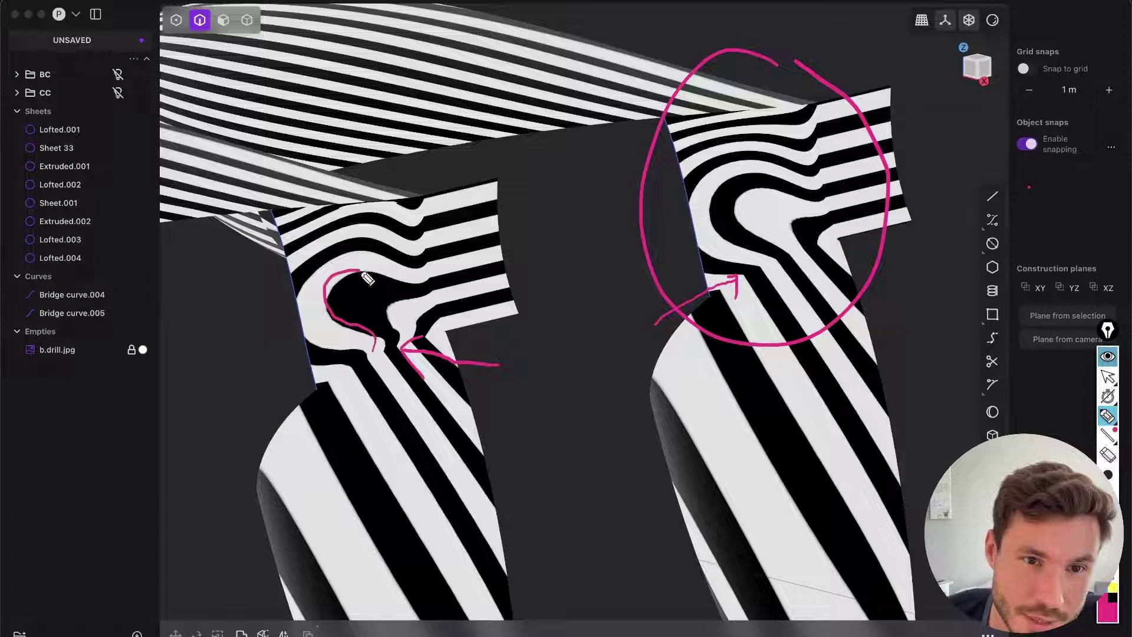
drag(399, 343, 416, 295)
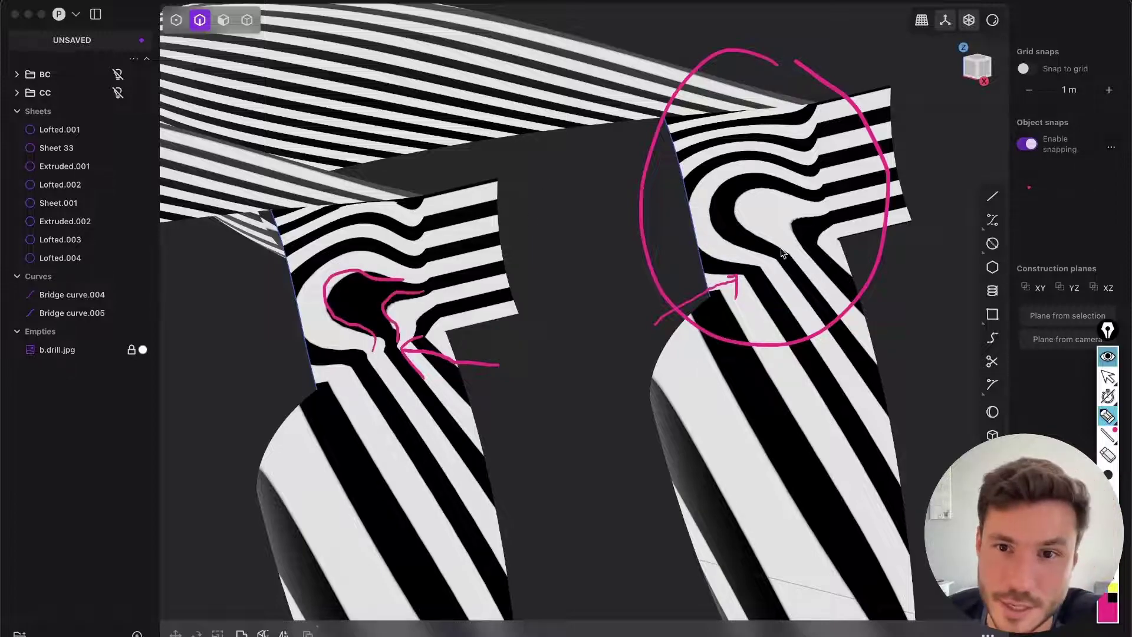
drag(741, 227, 823, 211)
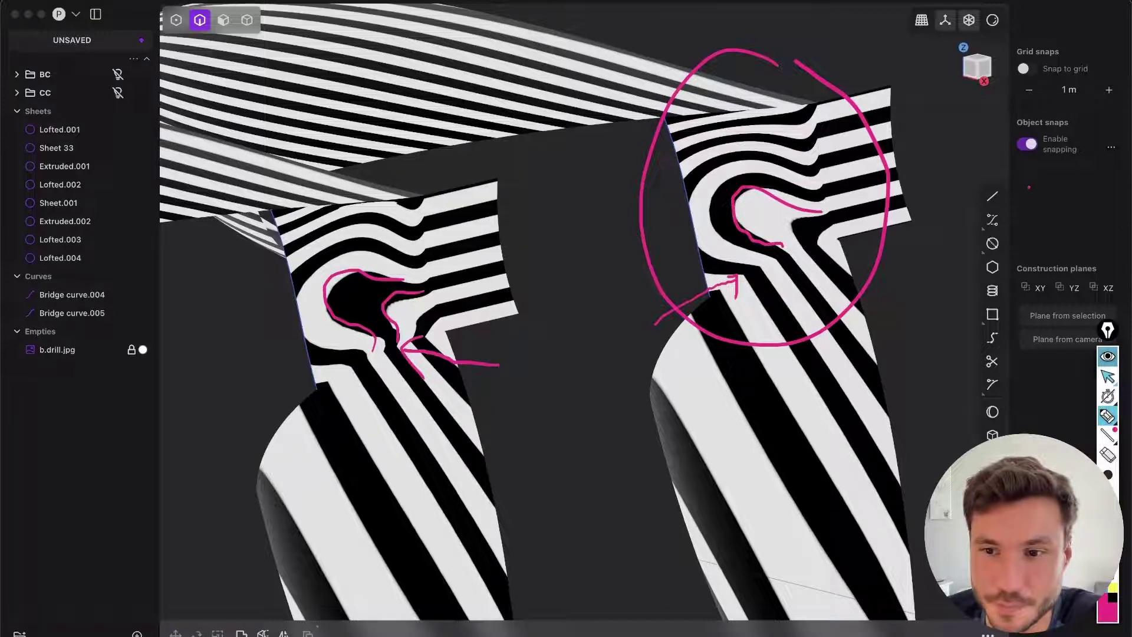
click(1107, 514)
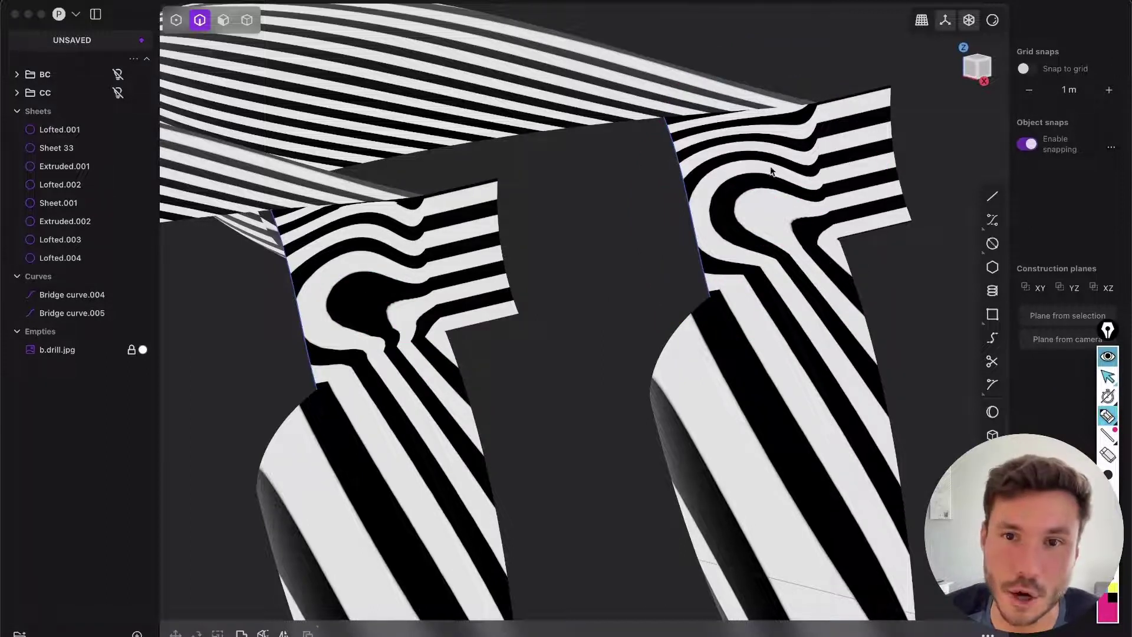
click(1112, 378)
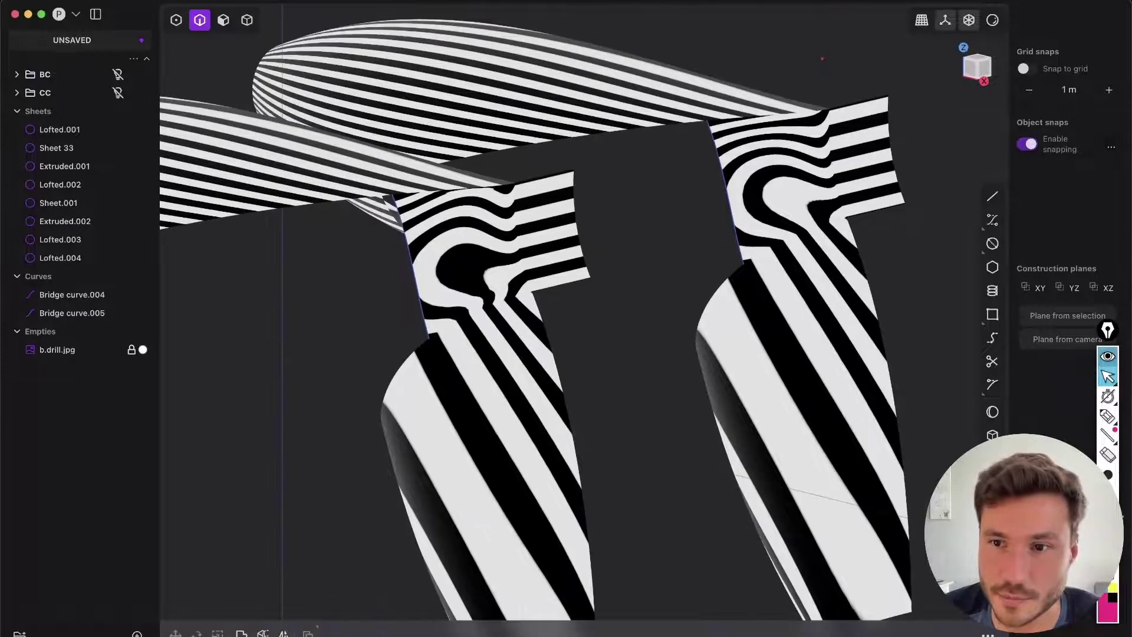
Restore the grey metallic material with visible edges on both drills
key(shift+e)
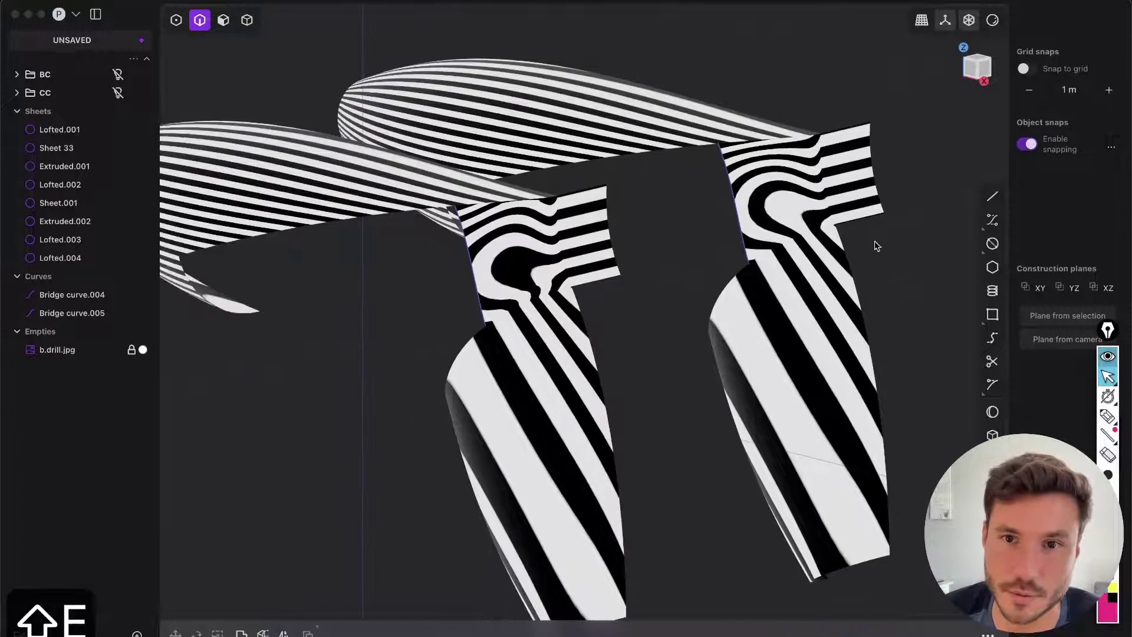
key(shift+e)
click(993, 20)
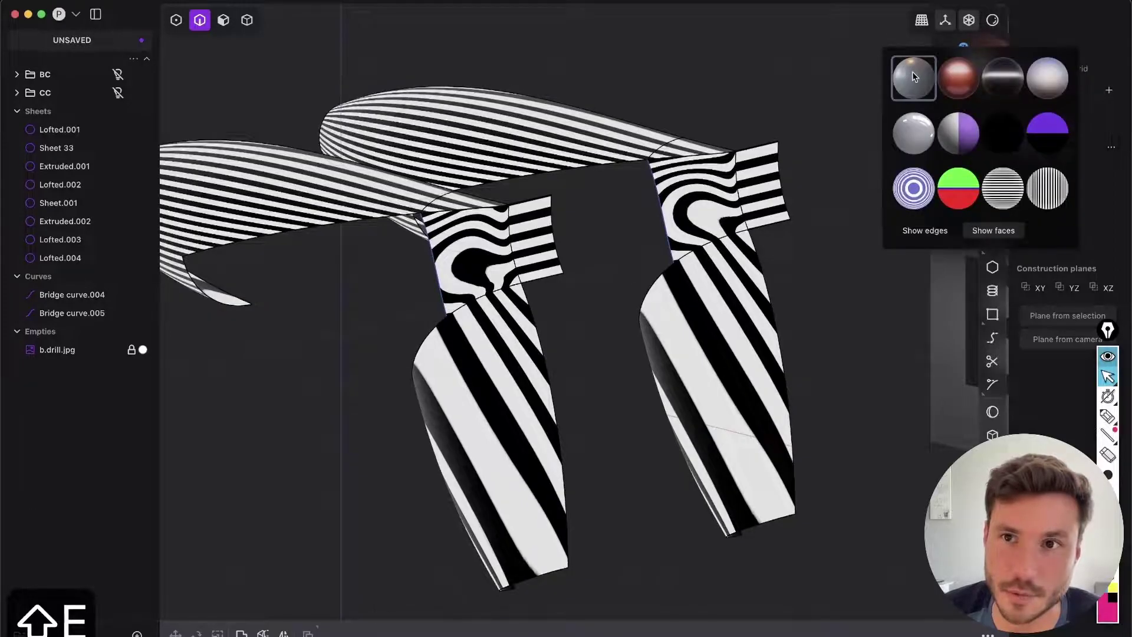
click(911, 72)
Try to duplicate the second drill's body, extruded sheet and handle without its bridge curve, and undo moving the copy
key(Tab)
click(675, 138)
shift+click(748, 199)
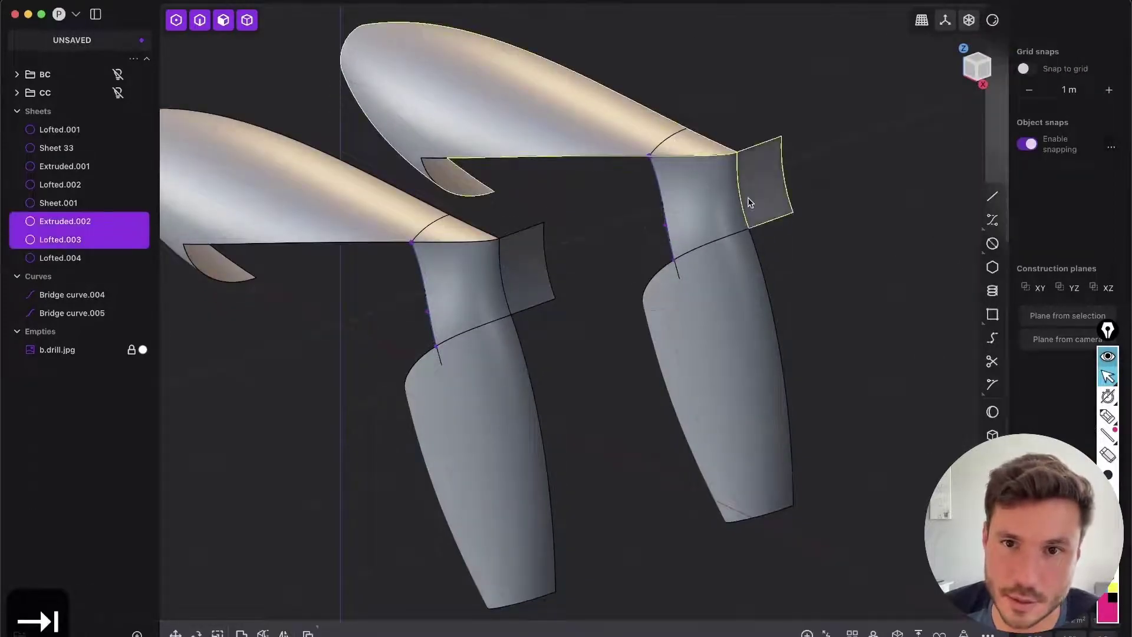
shift+click(761, 273)
key(shift+d)
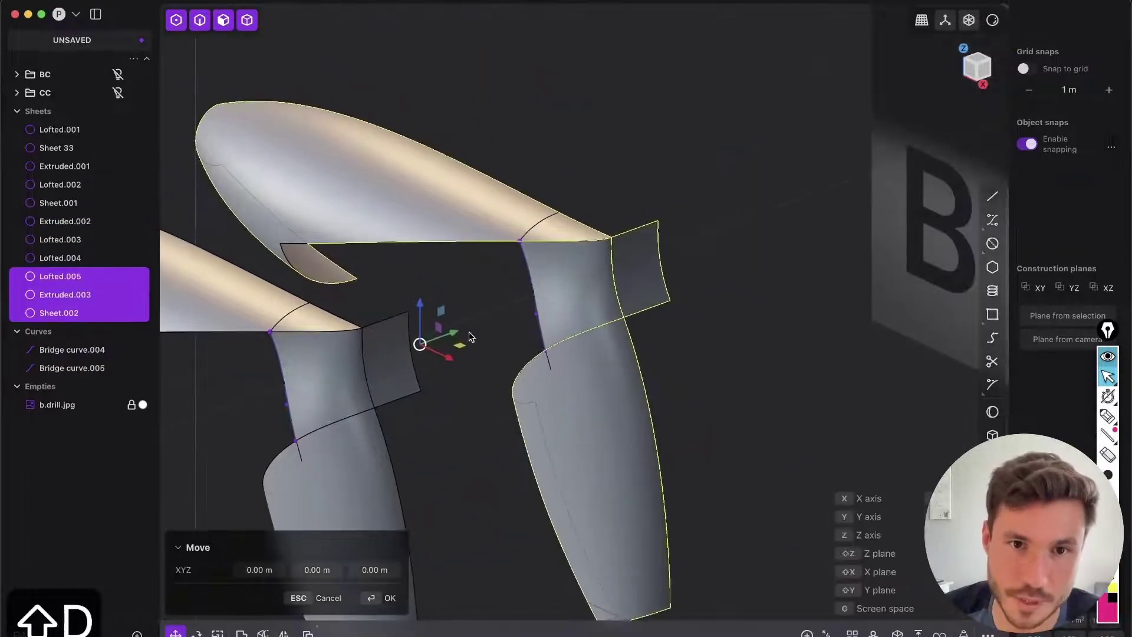
click(644, 260)
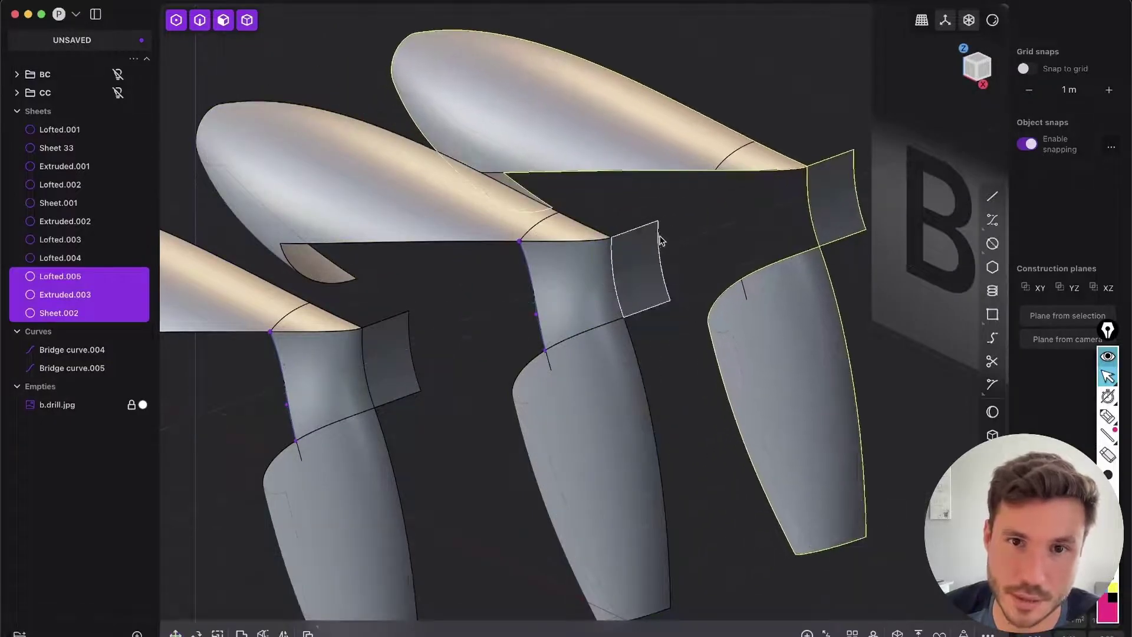
key(Escape)
key(super+z)
key(super+z)
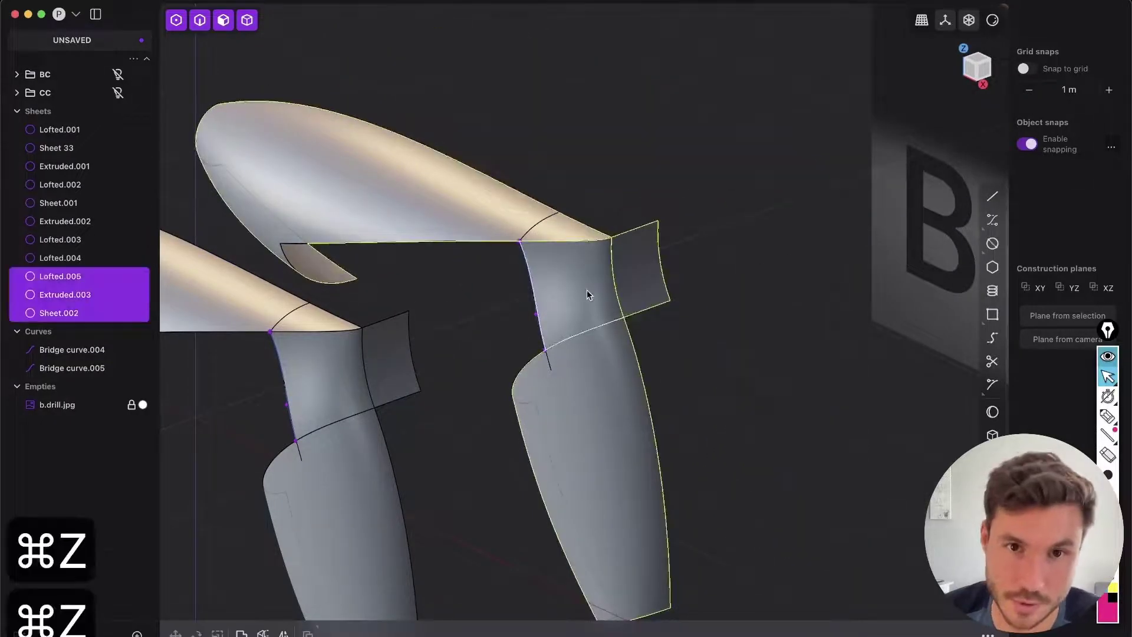
key(super+z)
Duplicate the body, extruded sheet, handle and bridge curve together and place this third copy beside the second drill
key(shift+d)
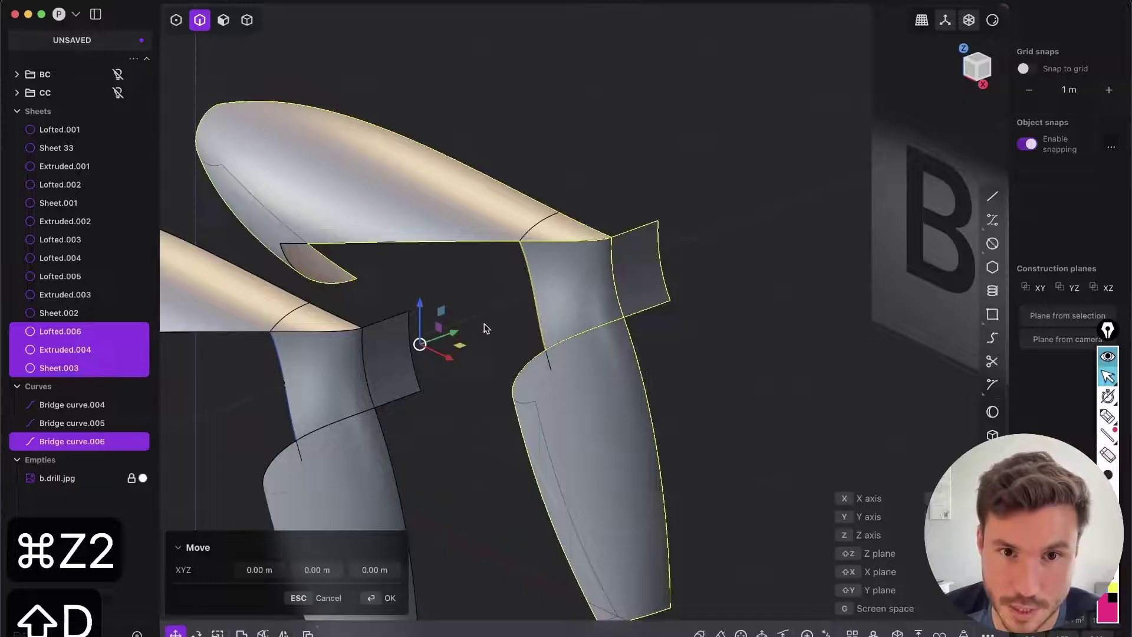
click(691, 211)
key(Escape)
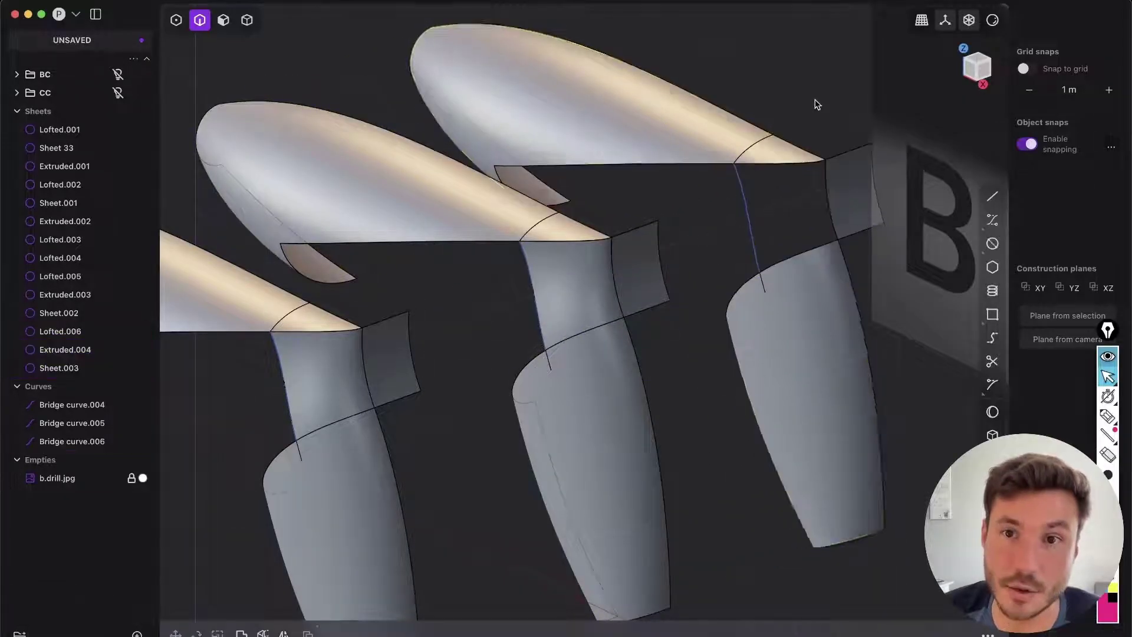
Fill the third drill's gap with the Patch command from its four bounding edges, G0 at the body, G1 at the sheet and handle, Quality faces
scroll(726, 177, up, 5)
key(2)
click(647, 157)
shift+click(582, 292)
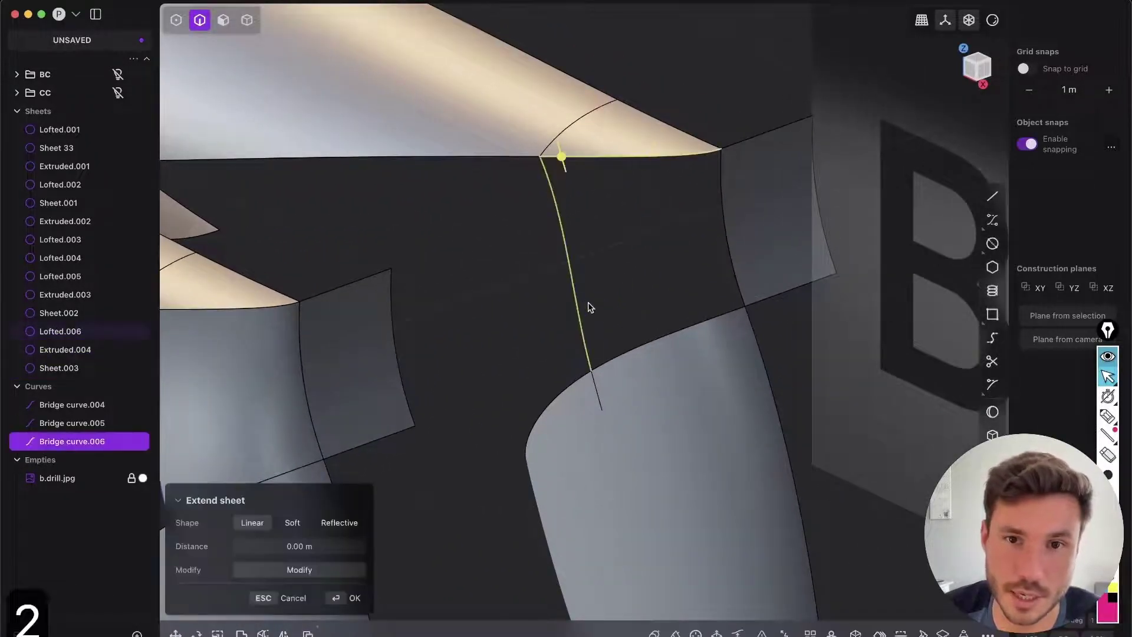
shift+click(635, 349)
shift+click(729, 250)
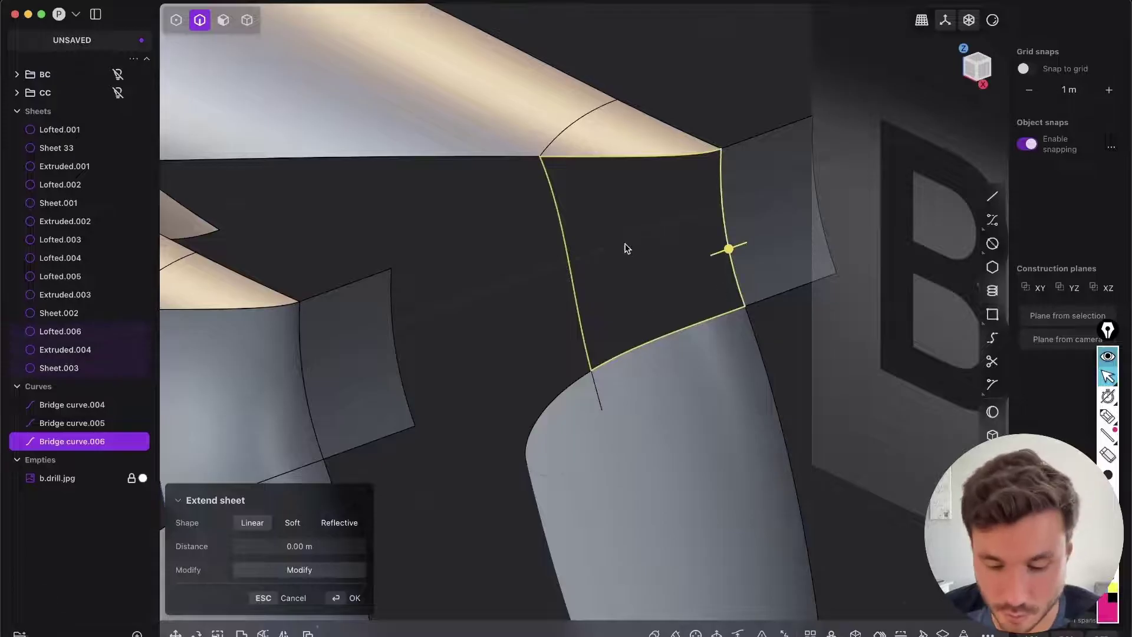
key(shift+3)
text(fpa)
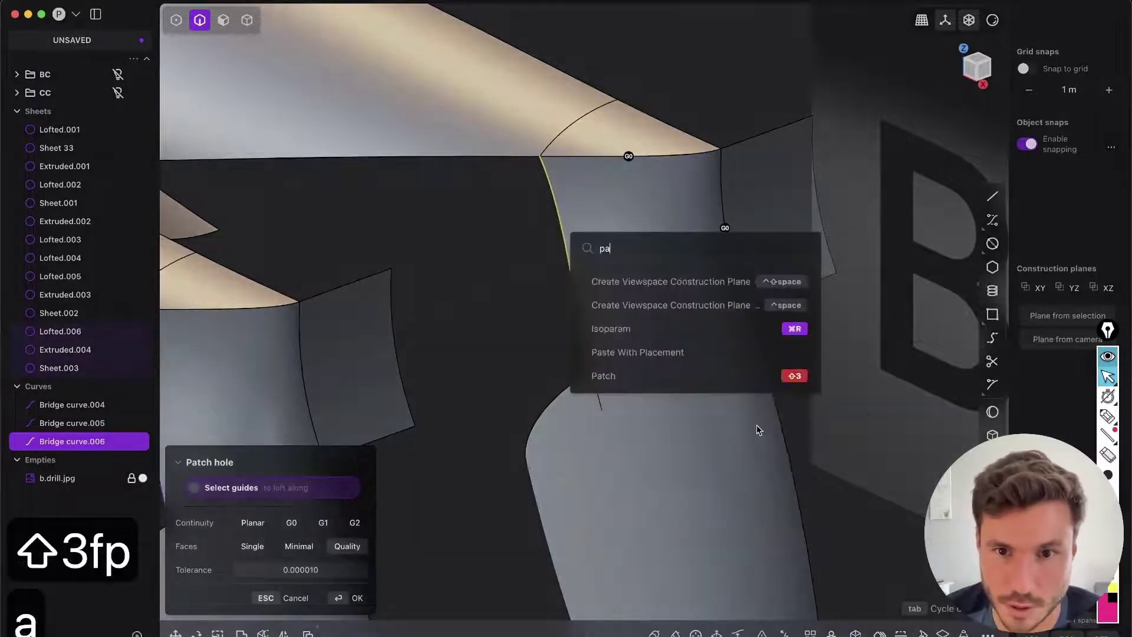
click(779, 378)
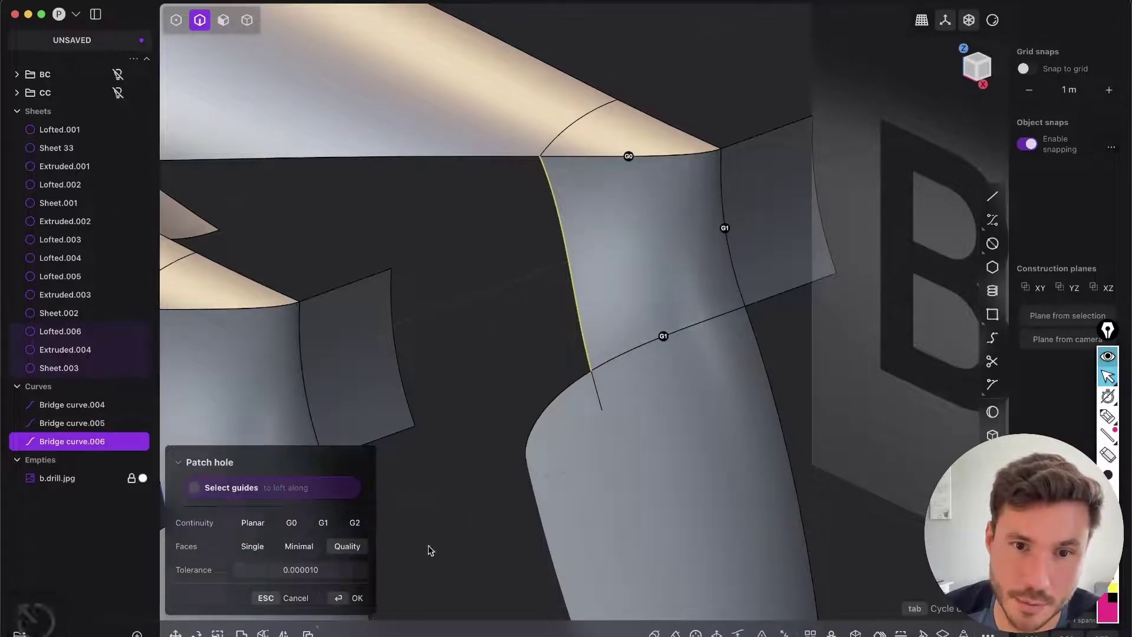
click(358, 598)
click(470, 501)
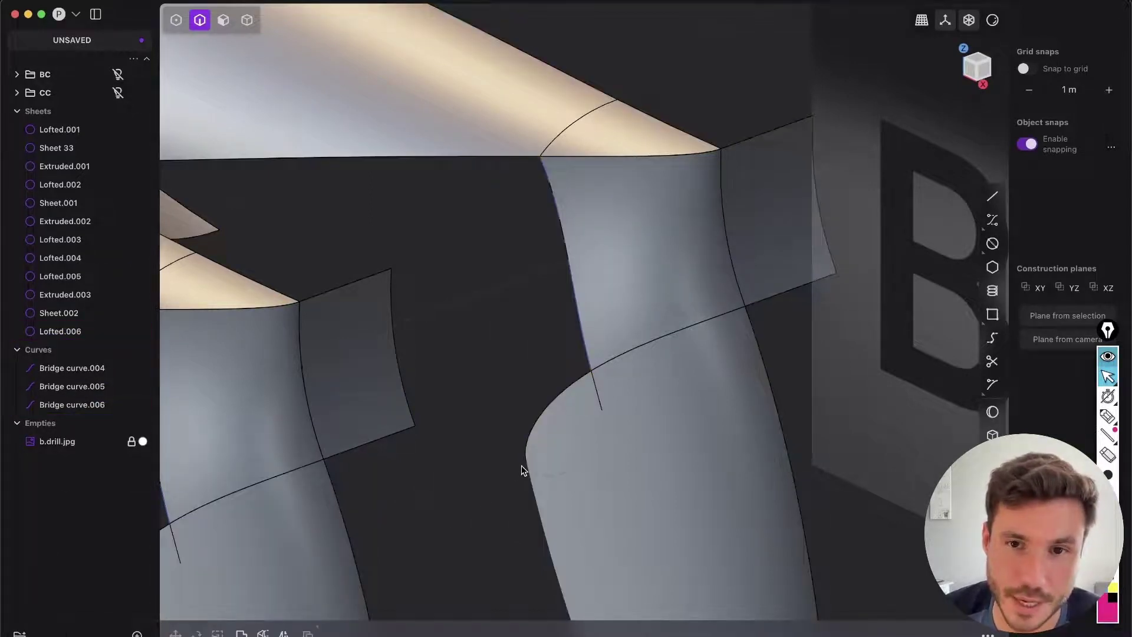
Hide the edges, apply the horizontal zebra-stripe material and compare the stripes on the new patch with the neighbouring loft
key(shift+e)
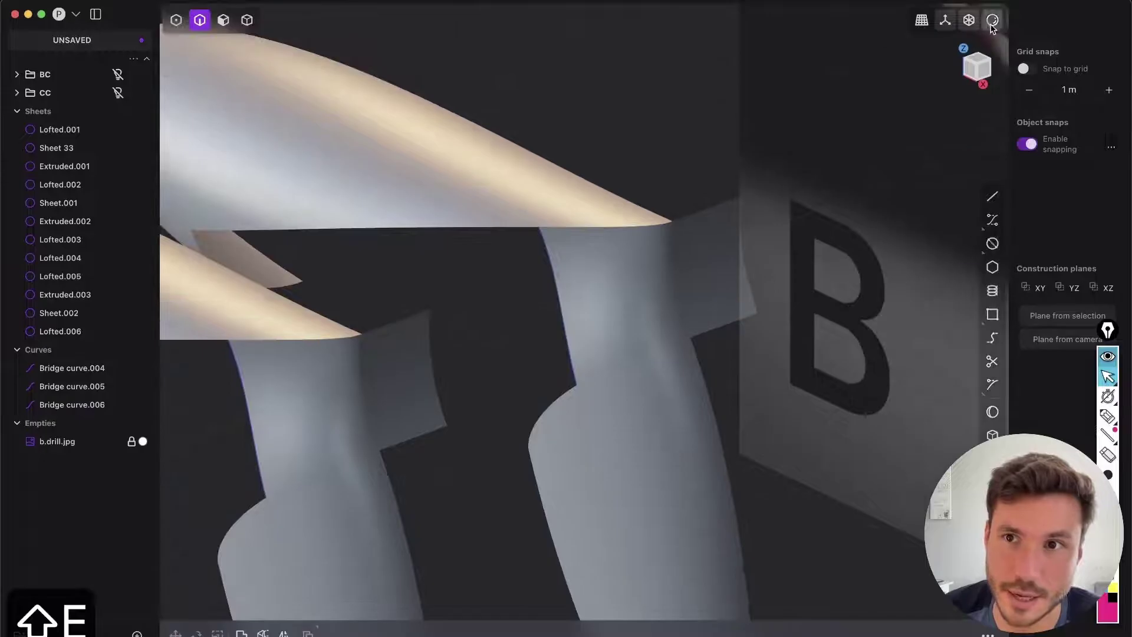
click(992, 20)
click(1002, 188)
scroll(685, 303, down, 3)
mouse_move(686, 304)
middle_down()
mouse_move(657, 366)
mouse_move(761, 295)
middle_up()
scroll(657, 367, up, 4)
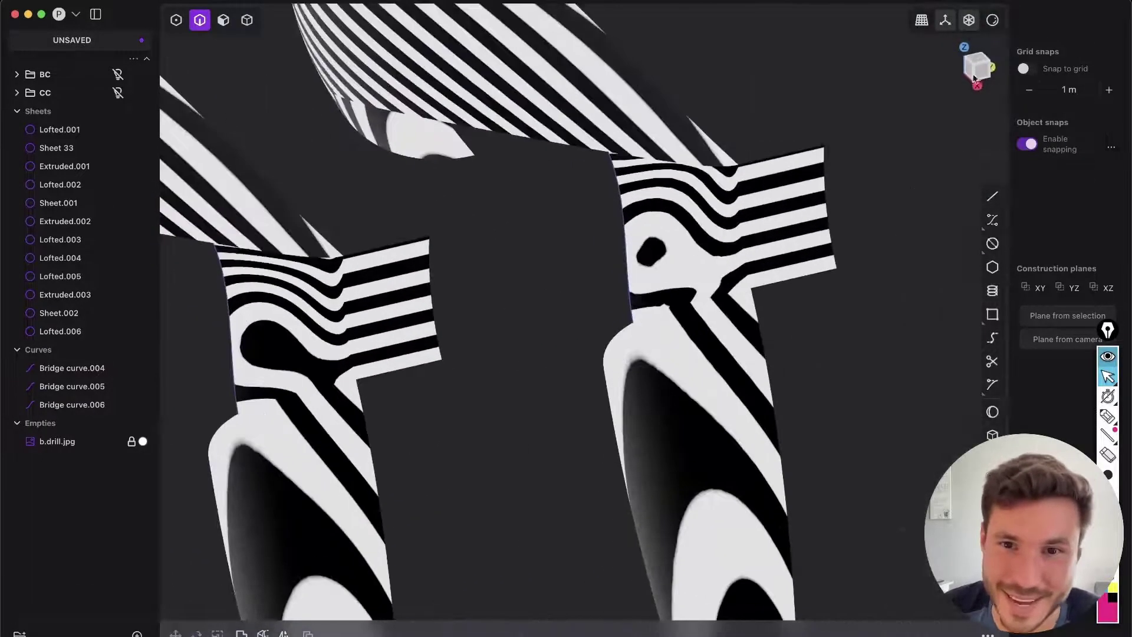
Apply the vertical zebra-stripe material and compare how the stripes cross the filled gaps on the neighbouring drills
click(992, 21)
click(1044, 195)
mouse_move(853, 299)
middle_down()
mouse_move(695, 346)
mouse_move(577, 365)
mouse_move(696, 339)
middle_up()
scroll(575, 365, down, 5)
scroll(507, 354, up, 2)
scroll(558, 372, up, 2)
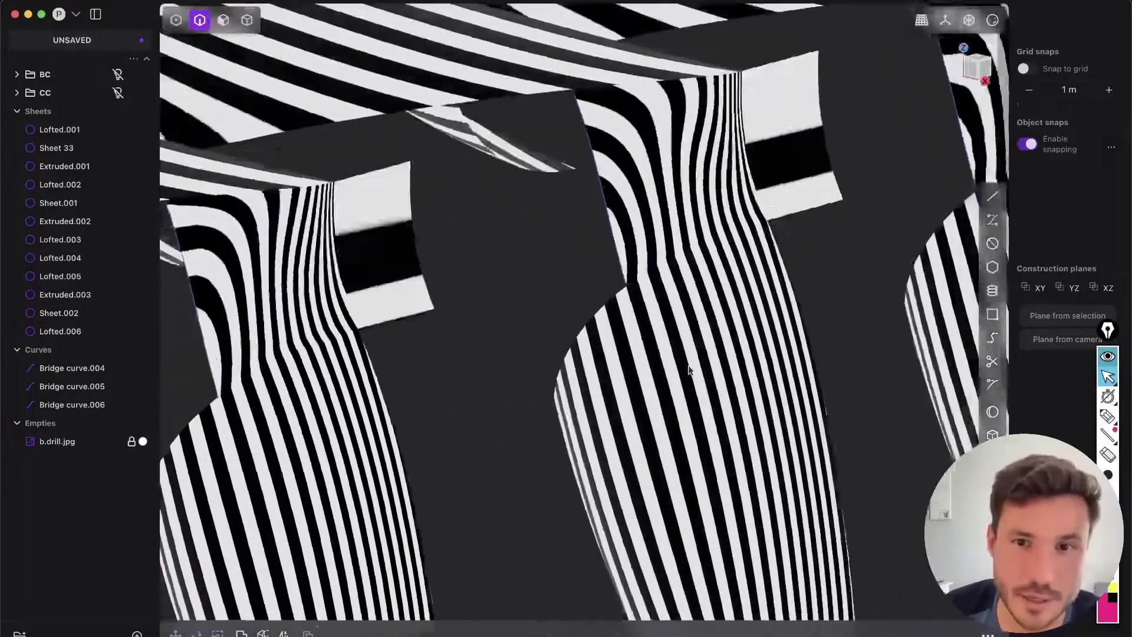
middle_drag(689, 370, 781, 377)
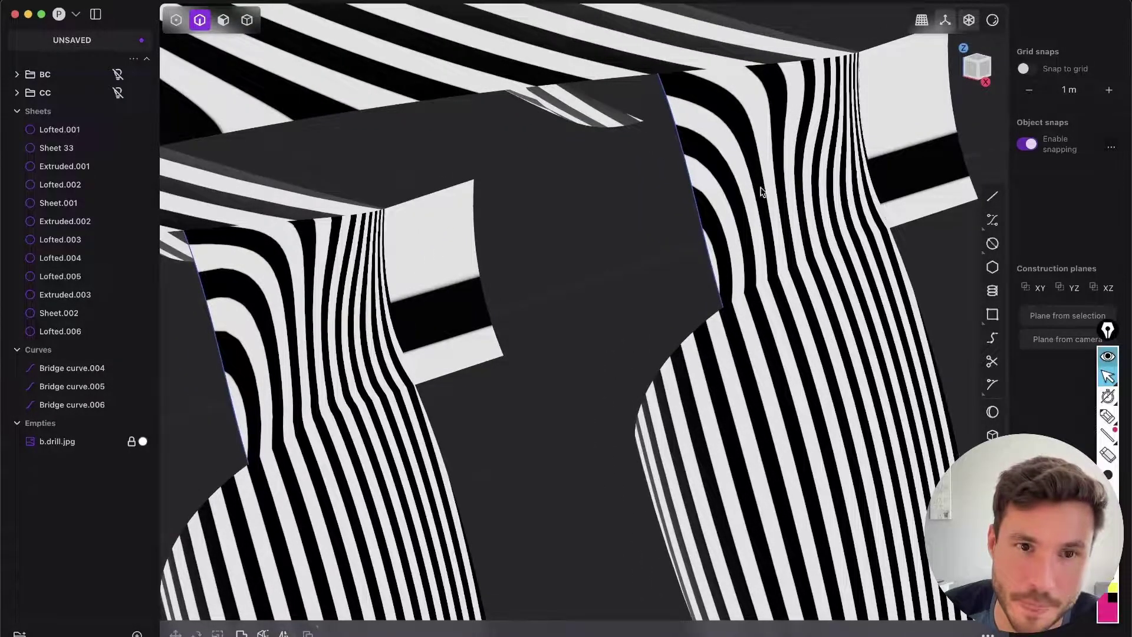
mouse_move(779, 247)
middle_down()
mouse_move(831, 318)
mouse_move(878, 308)
middle_up()
Switch back to the horizontal zebra-stripe material and compare the patch with the neighbouring loft at the handle and sheet transitions
click(992, 20)
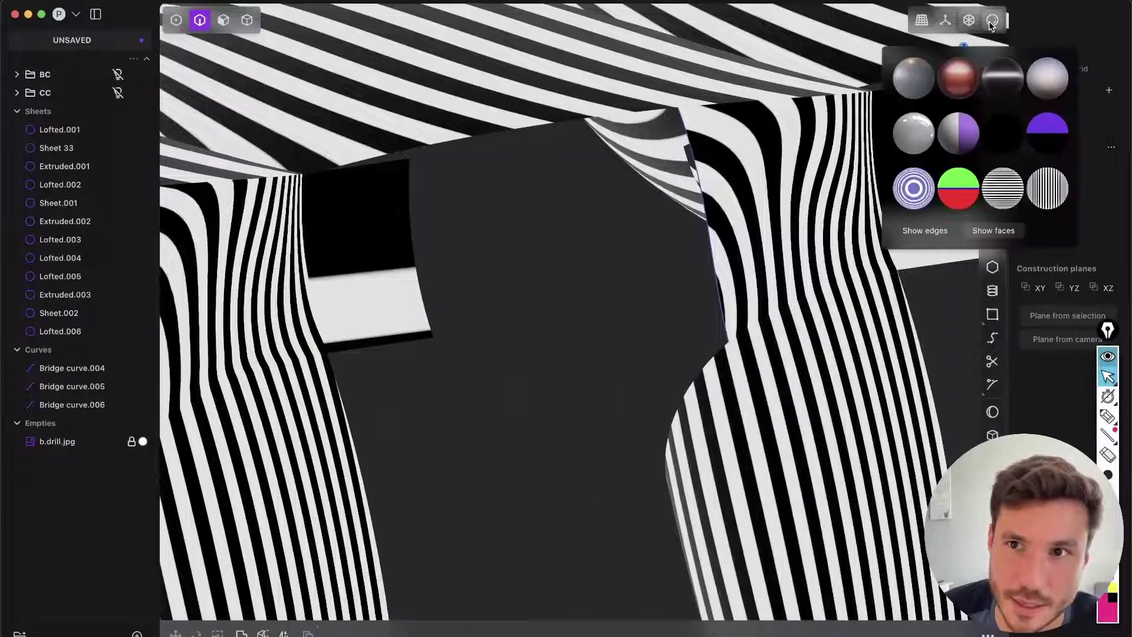
click(1007, 195)
scroll(731, 326, down, 3)
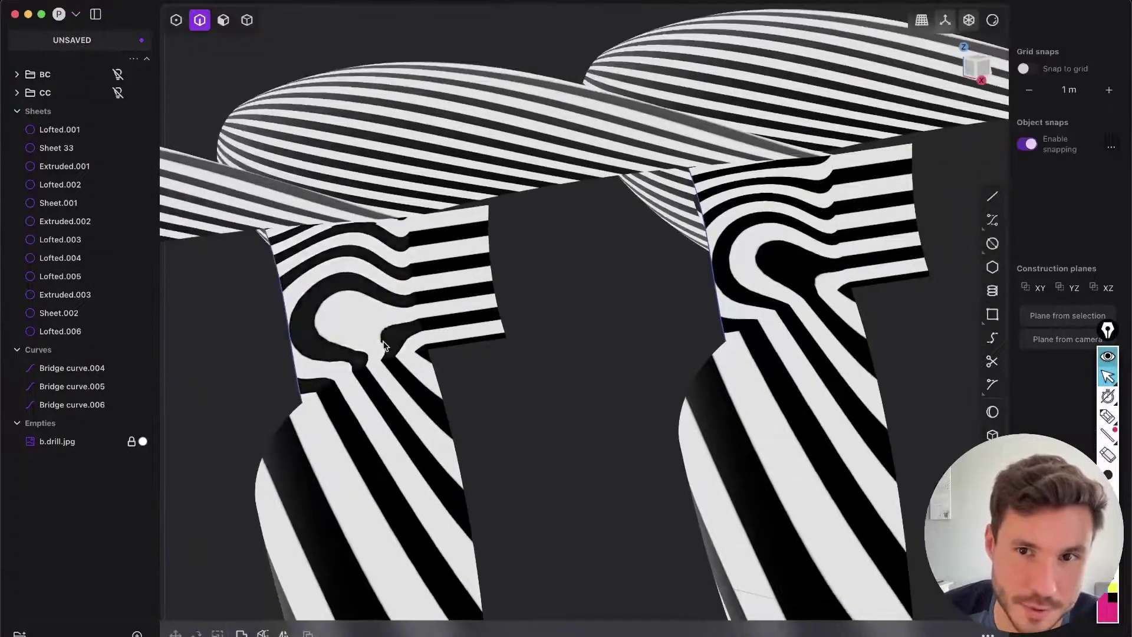
middle_drag(381, 346, 758, 167)
middle_drag(730, 226, 717, 241)
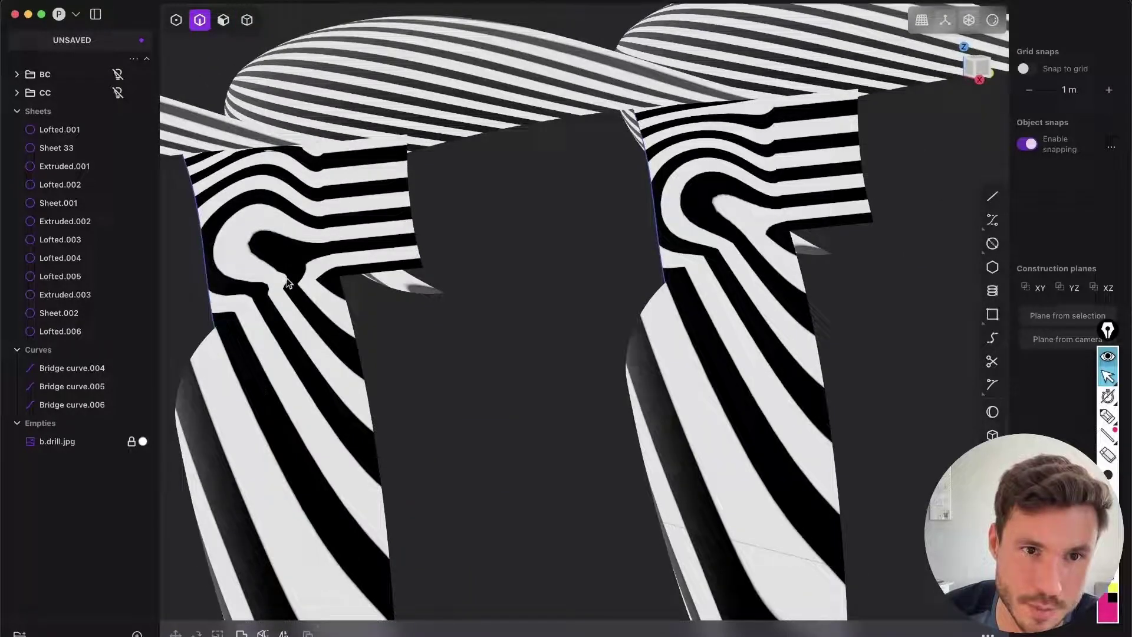
Reapply the vertical zebra-stripe material and examine the stripes along the seams between the fill surfaces and the handles
click(992, 20)
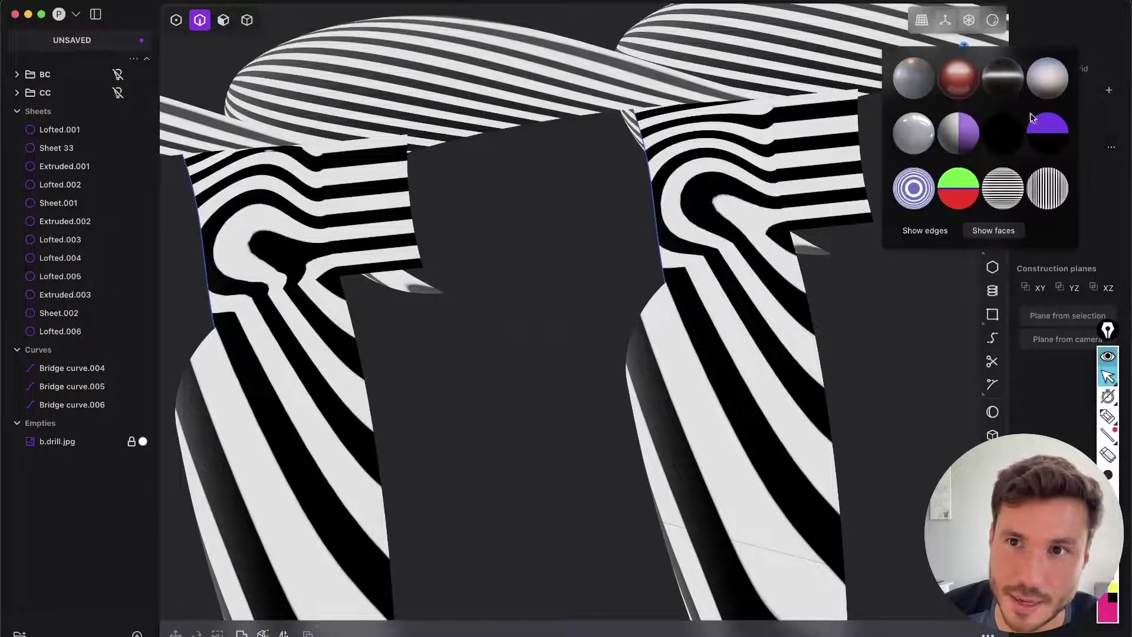
click(1047, 189)
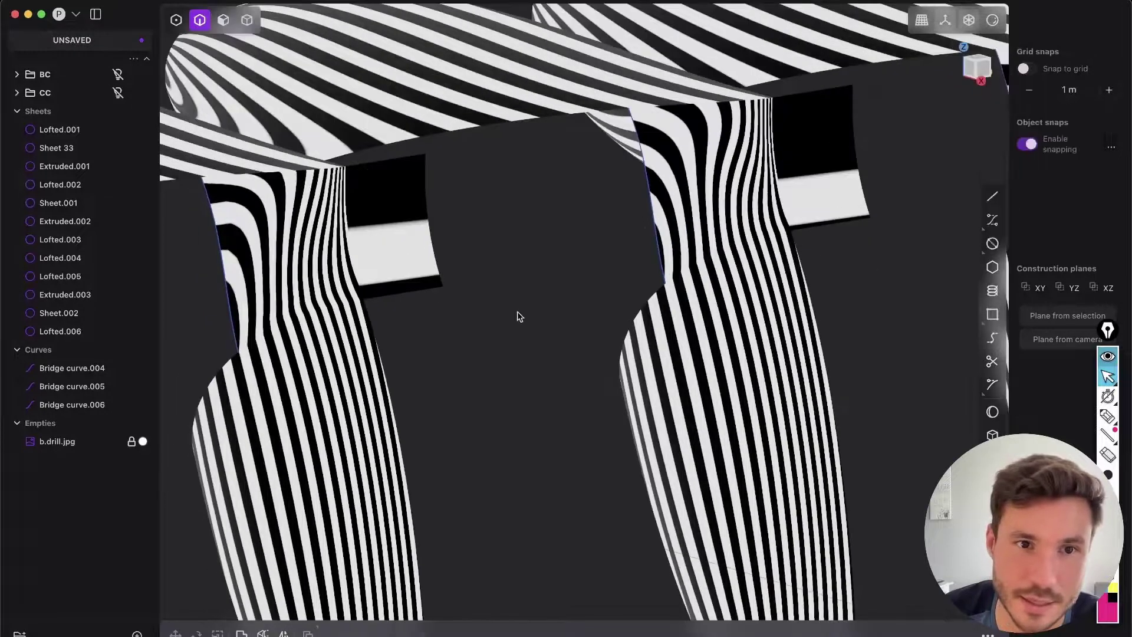
middle_drag(519, 317, 781, 293)
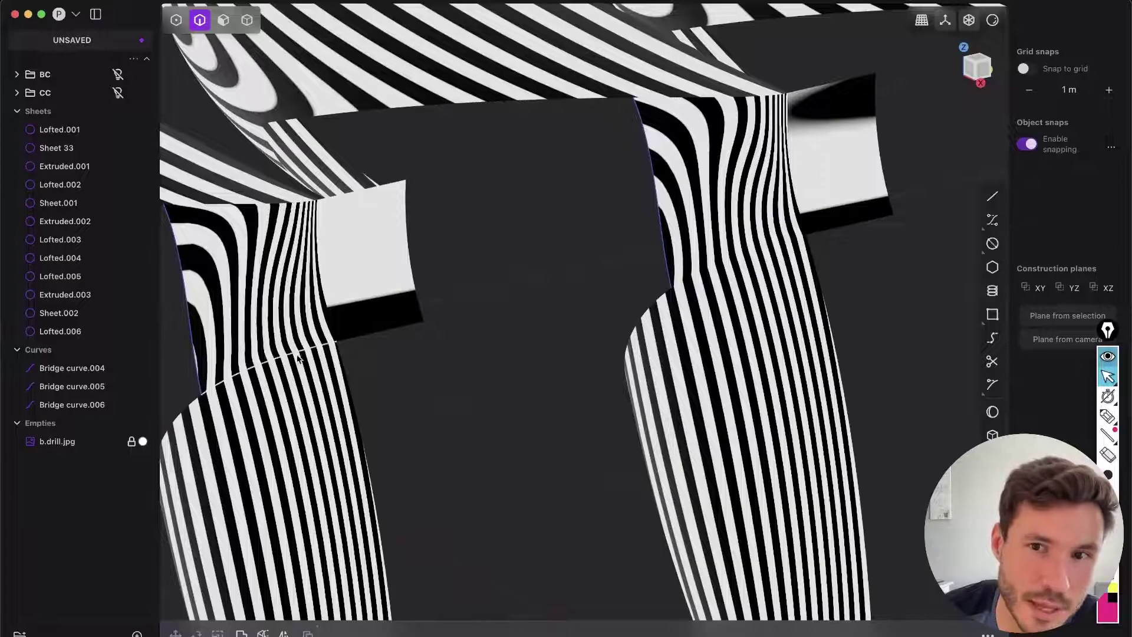
middle_drag(299, 359, 486, 343)
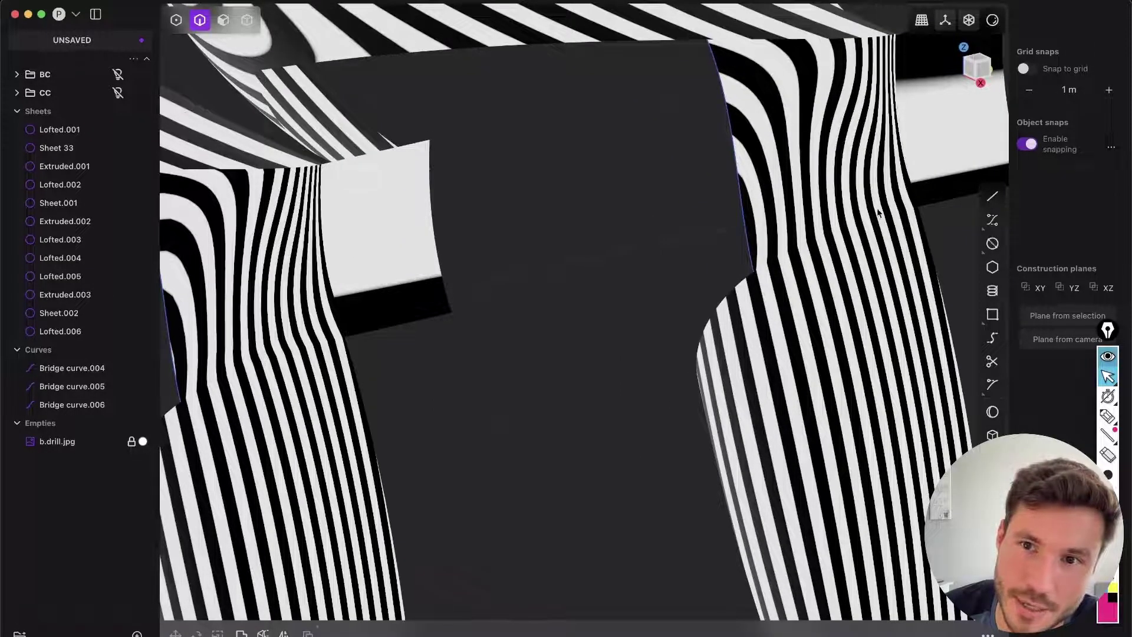
scroll(611, 250, down, 3)
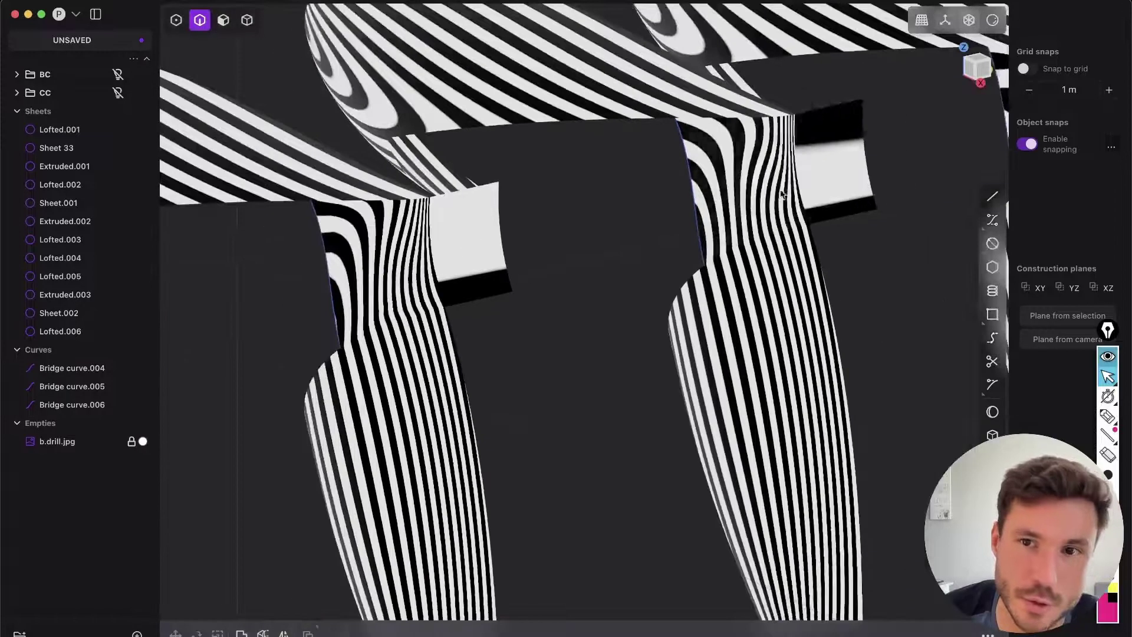
shift+middle_drag(761, 263, 575, 313)
scroll(610, 304, up, 5)
scroll(603, 265, up, 3)
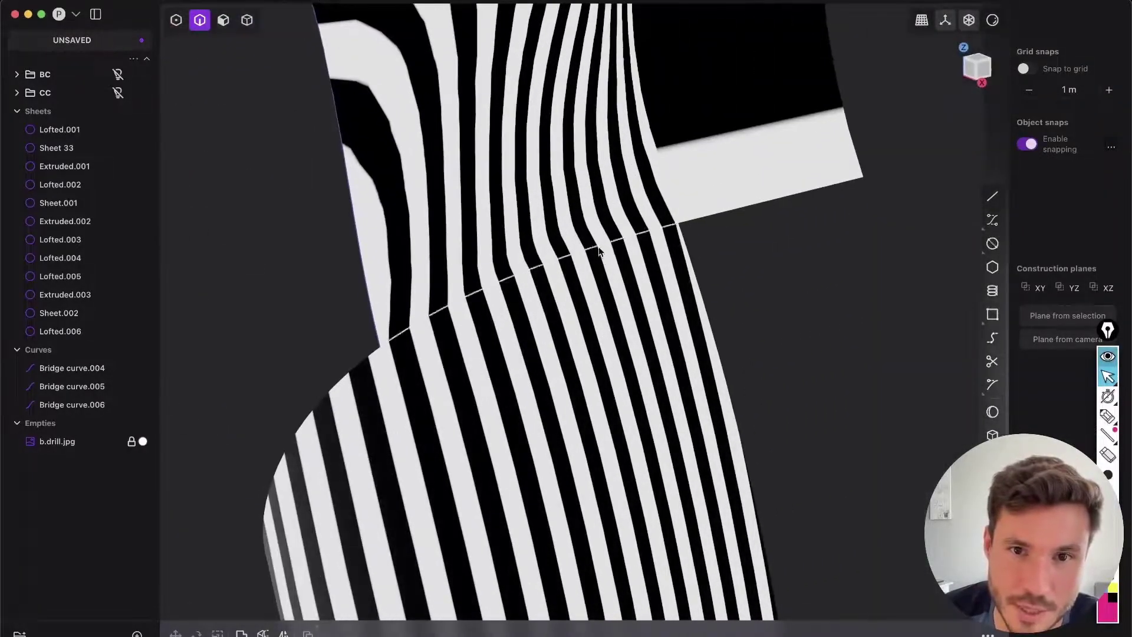
scroll(580, 240, down, 8)
Apply the glossy red reflective material with the edges hidden and inspect the highlights on the fill surfaces
key(shift+e)
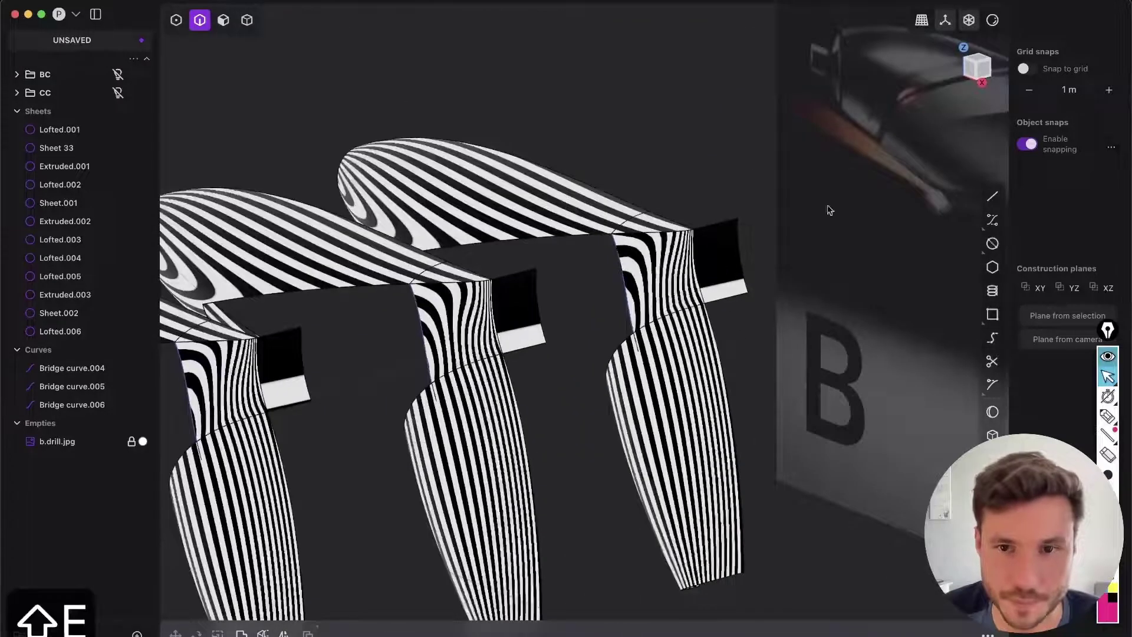
click(993, 20)
click(959, 76)
key(shift+e)
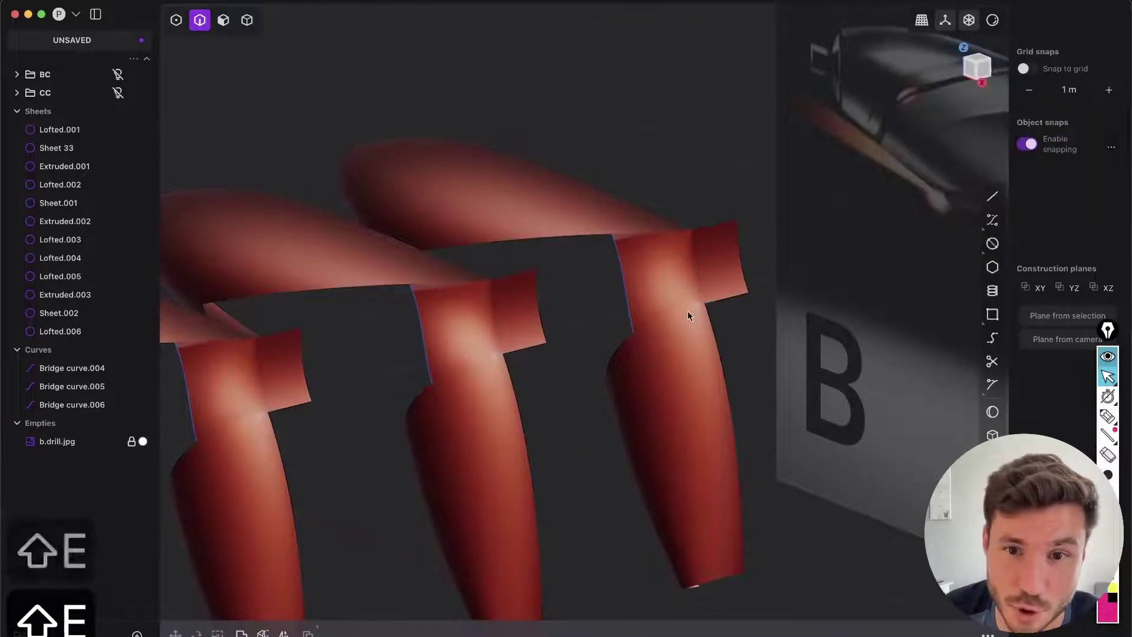
middle_drag(687, 311, 480, 337)
scroll(480, 337, up, 3)
key(2)
click(510, 279)
click(431, 360)
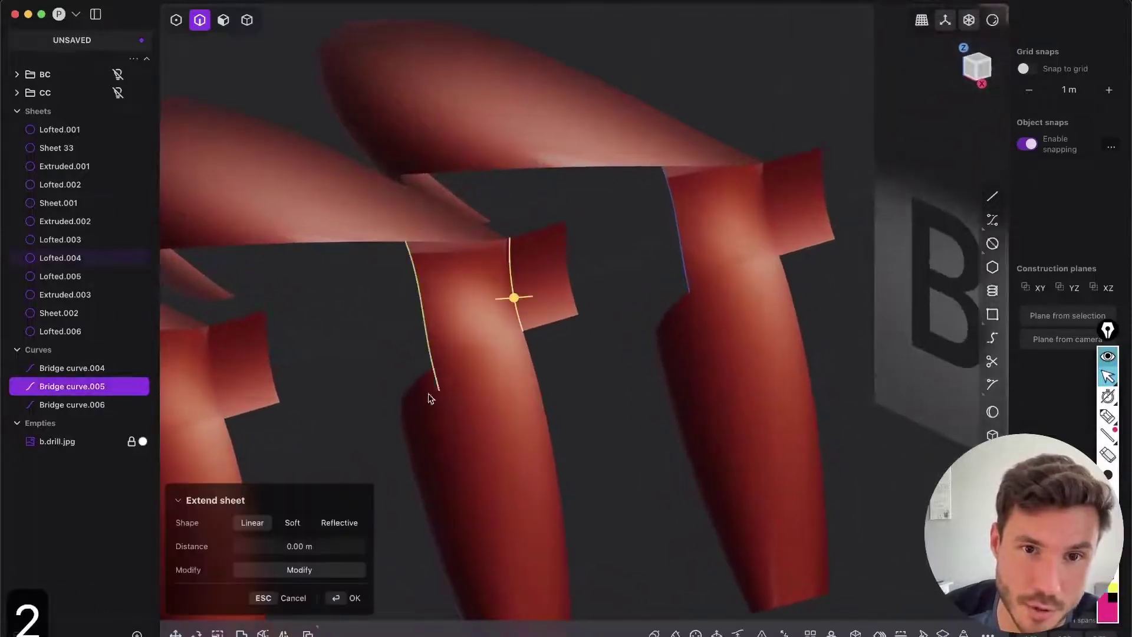
click(627, 377)
Compare the reflections across the filled gaps of all three drills under the red material
shift+middle_drag(759, 274, 694, 266)
scroll(570, 395, down, 3)
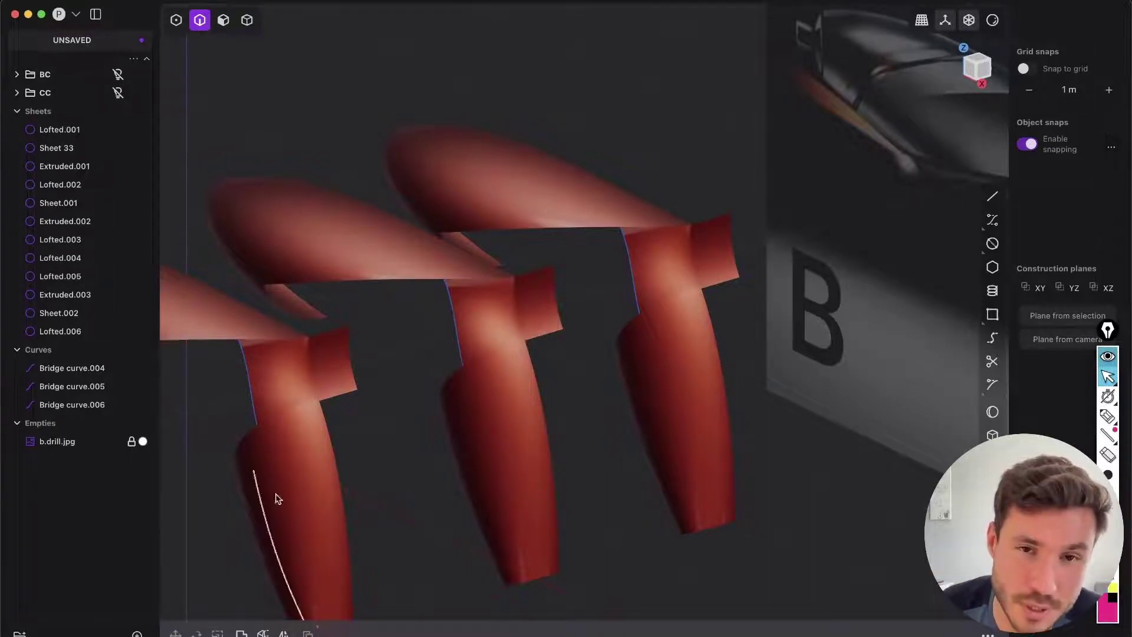
shift+middle_drag(448, 391, 440, 447)
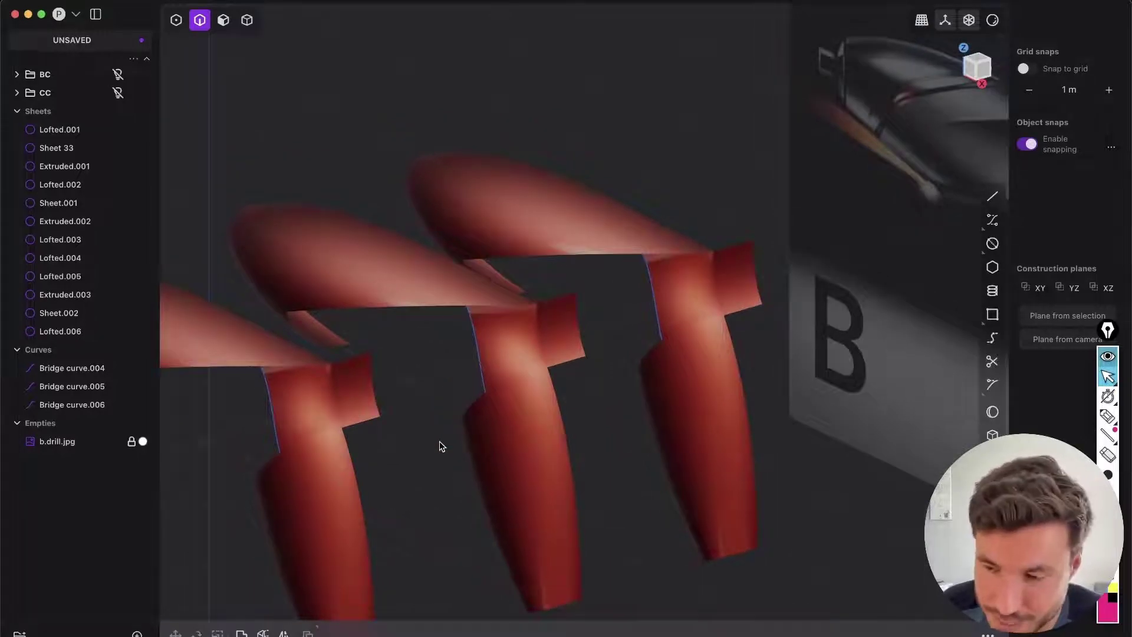
shift+middle_drag(697, 278, 584, 261)
shift+middle_drag(527, 303, 604, 281)
scroll(604, 281, up, 3)
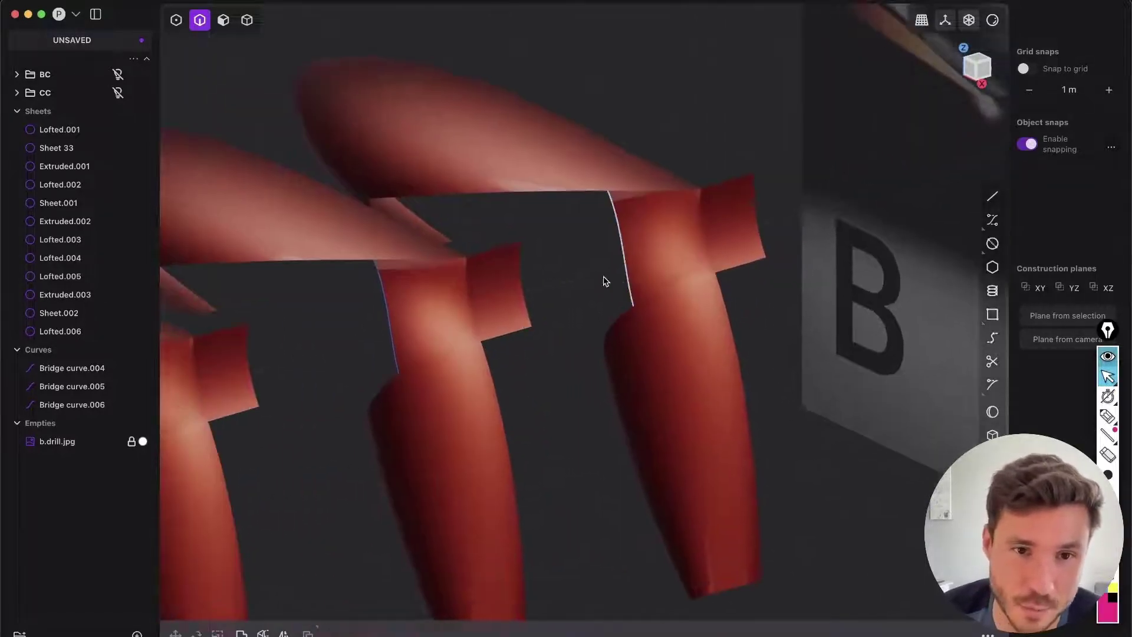
scroll(471, 319, up, 2)
middle_drag(463, 431, 561, 374)
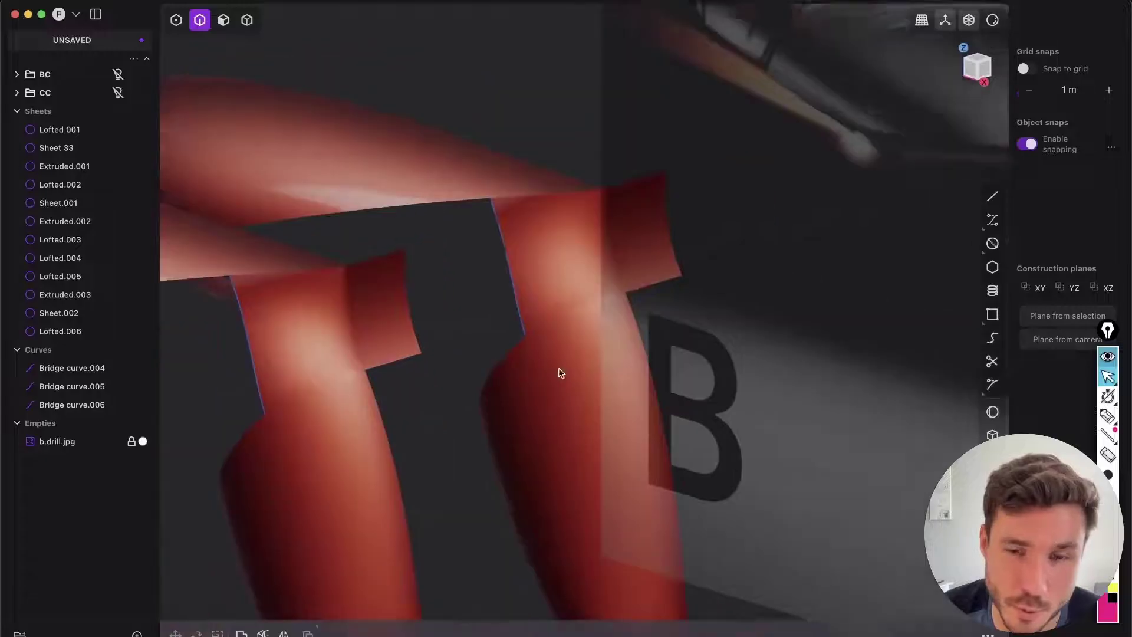
scroll(656, 293, down, 4)
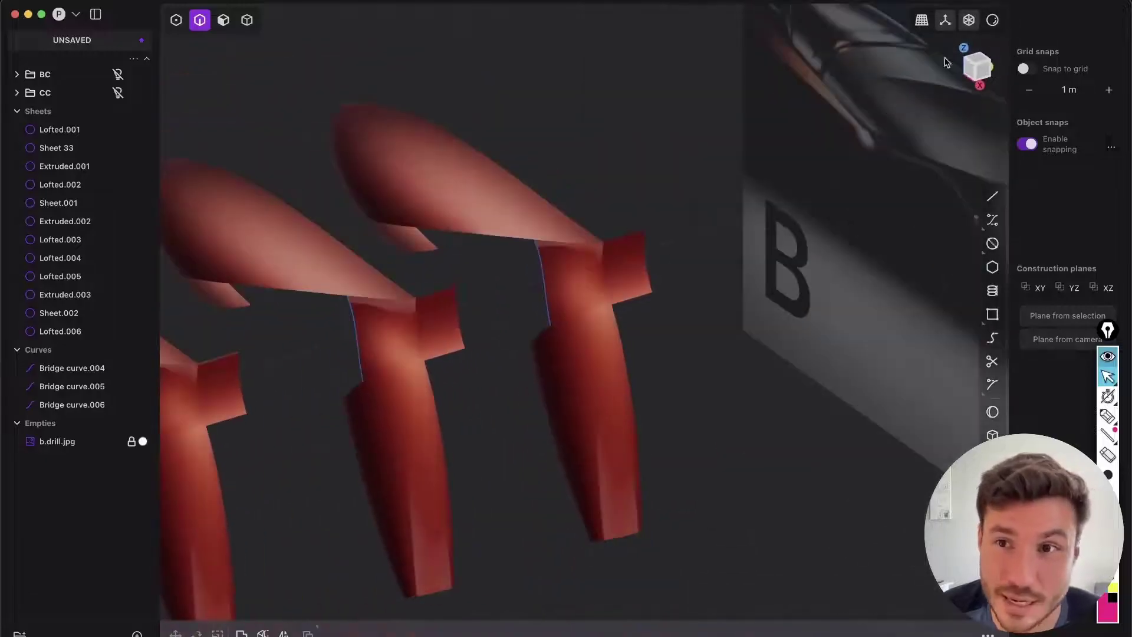
Apply the grey metallic reflective material to the model and show the edges again
click(993, 20)
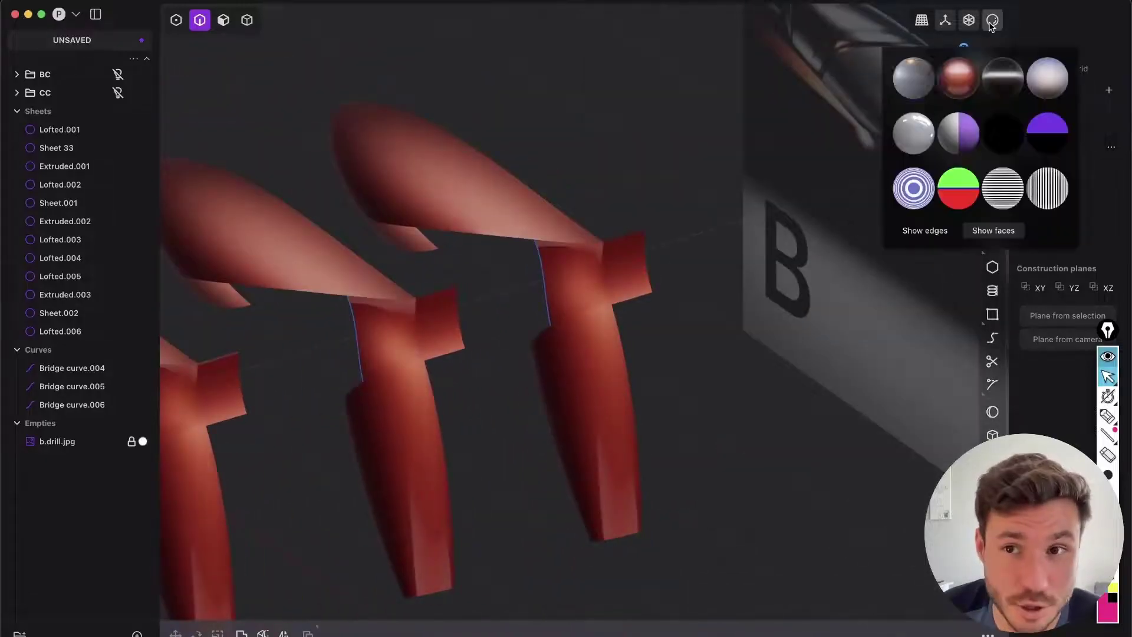
click(905, 77)
key(shift+e)
shift+middle_drag(606, 277, 678, 259)
Duplicate the second drill's body, extruded sheet, handle and bridge curve, and place the copy about 3.3 m along Y beside the third drill
key(Tab)
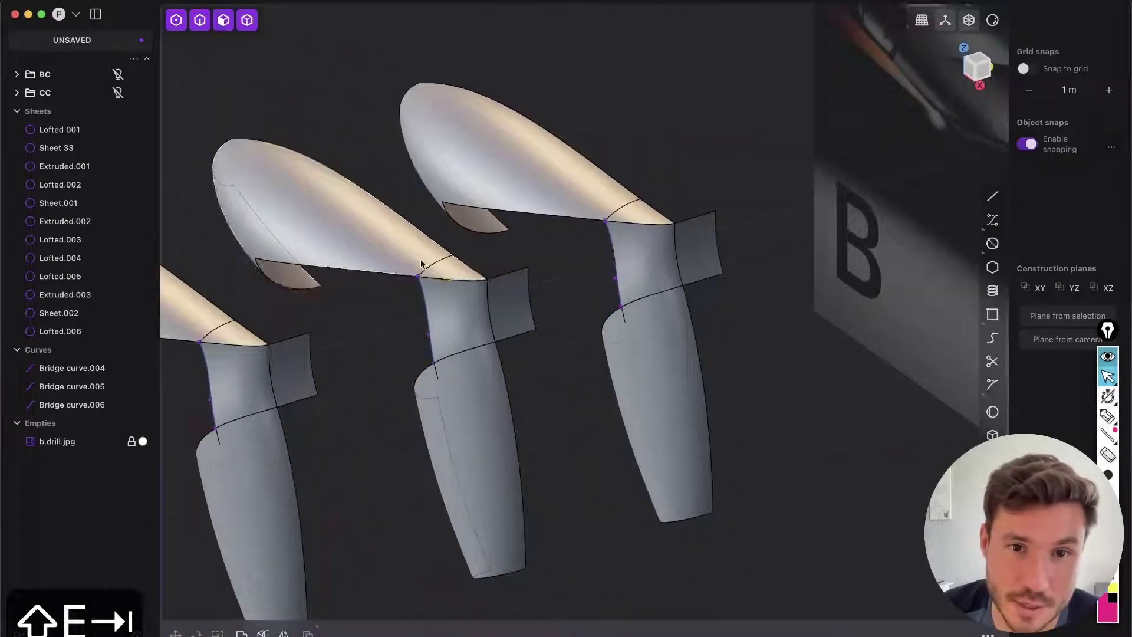
click(422, 264)
key(2)
key(Tab)
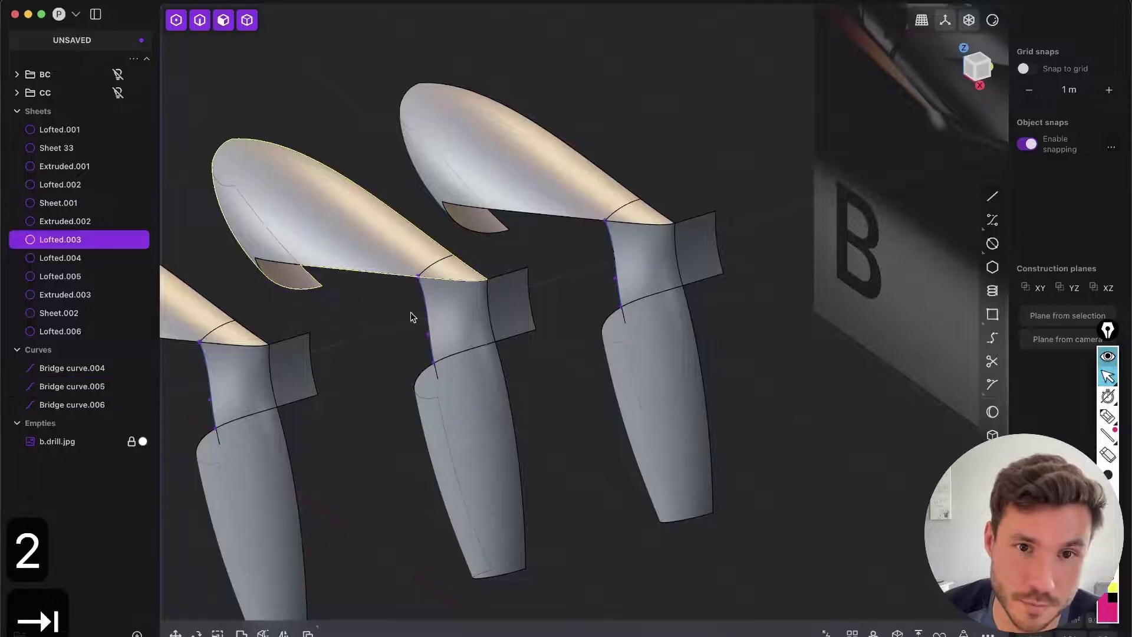
click(488, 362)
click(523, 317)
key(shift+d)
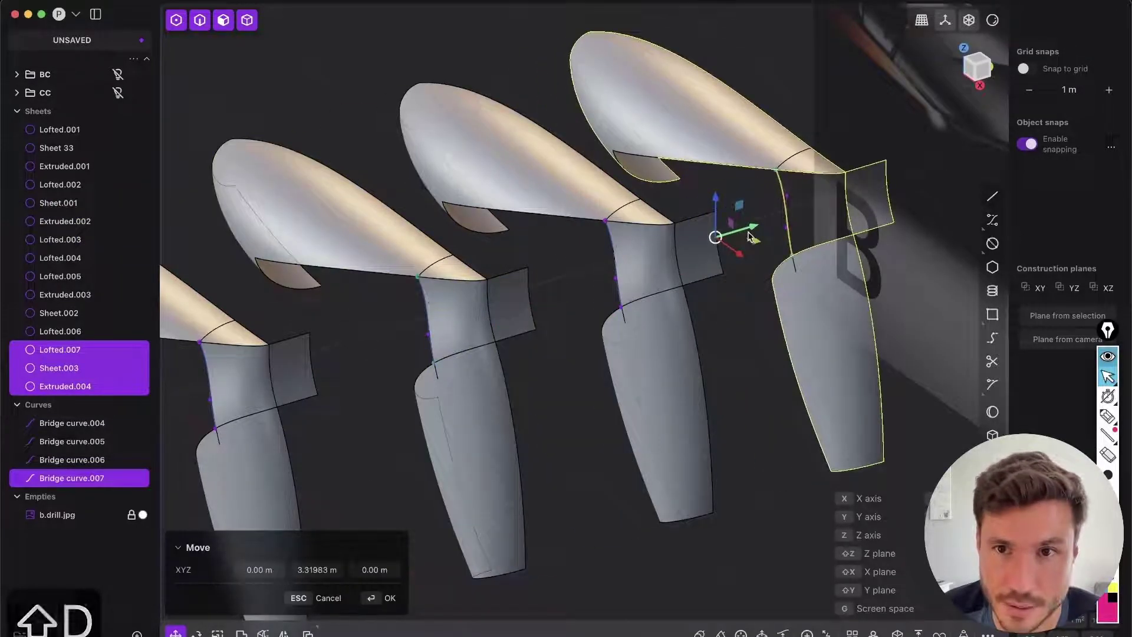
right_click(661, 187)
click(685, 197)
Start an XNurbs surface across the fourth drill's gap from the sheet, handle and body edges and the bridge curve
scroll(619, 321, up, 3)
shift+middle_drag(814, 208, 549, 240)
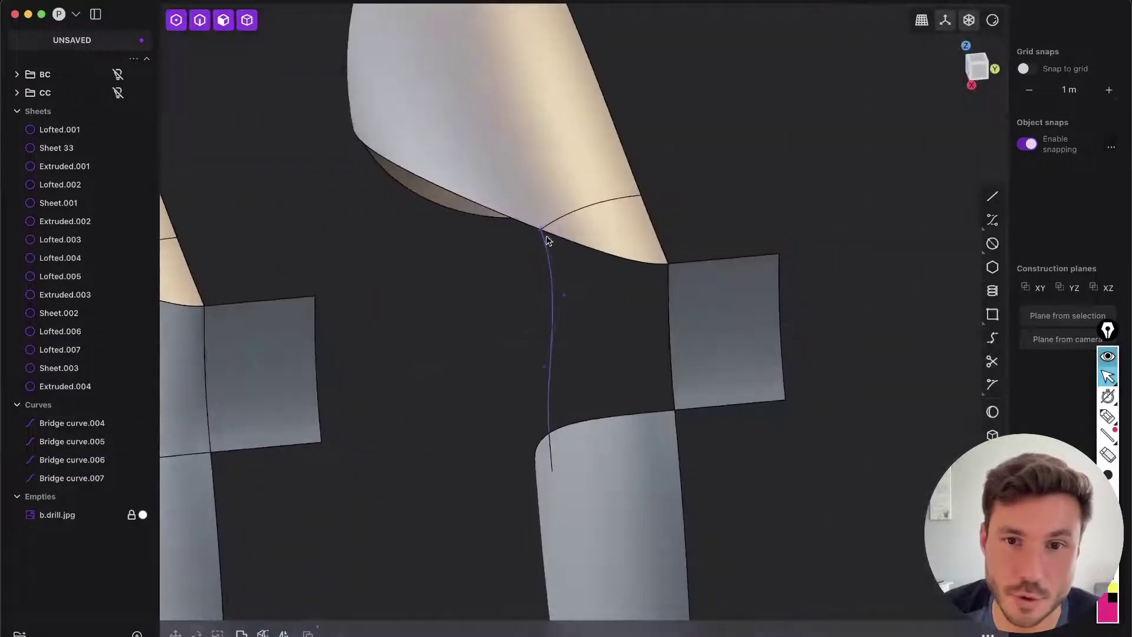
key(2)
click(669, 342)
shift+click(552, 357)
shift+click(594, 420)
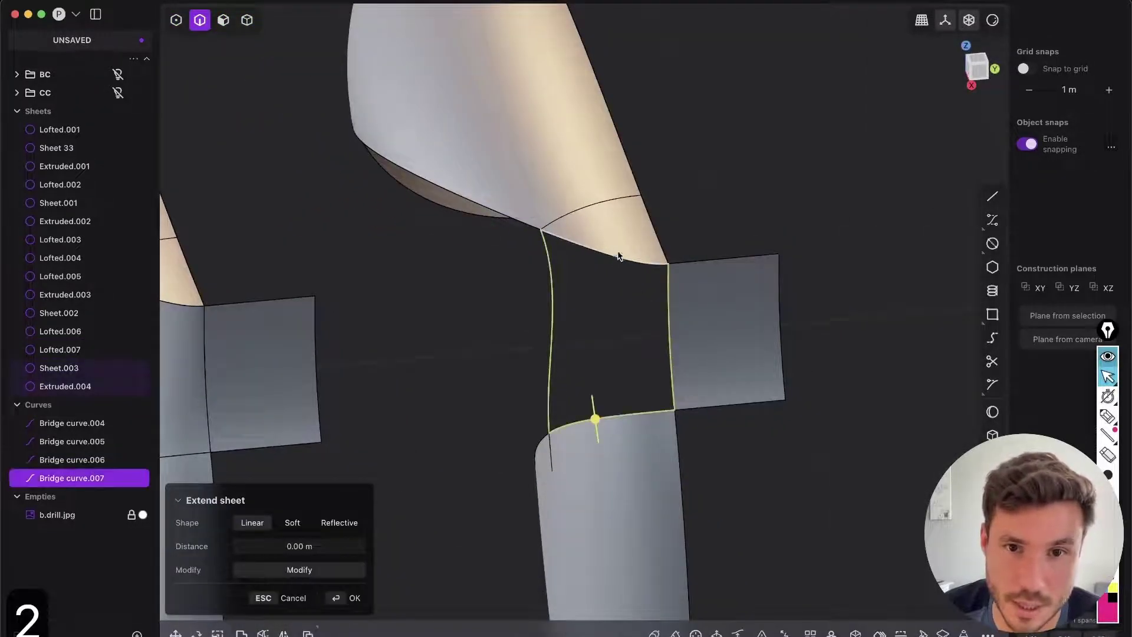
shift+click(617, 256)
key(shift+4)
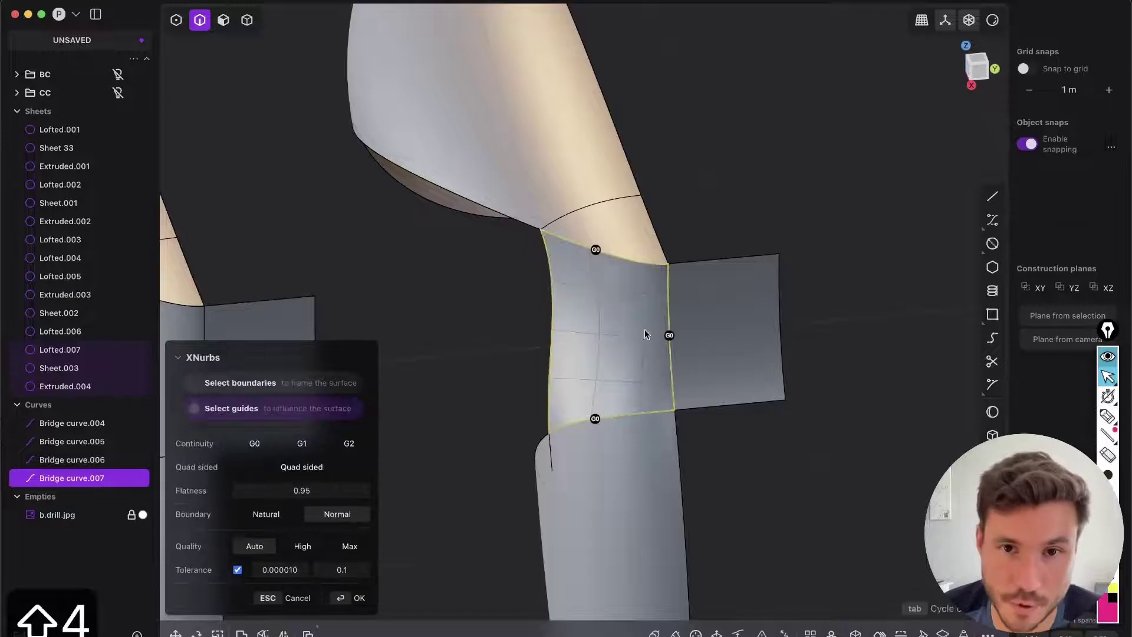
Set the XNurbs continuity to G1 at the extruded sheet and G2 at the handle, enable Quad sided, and create the surface
click(667, 328)
click(592, 409)
click(592, 409)
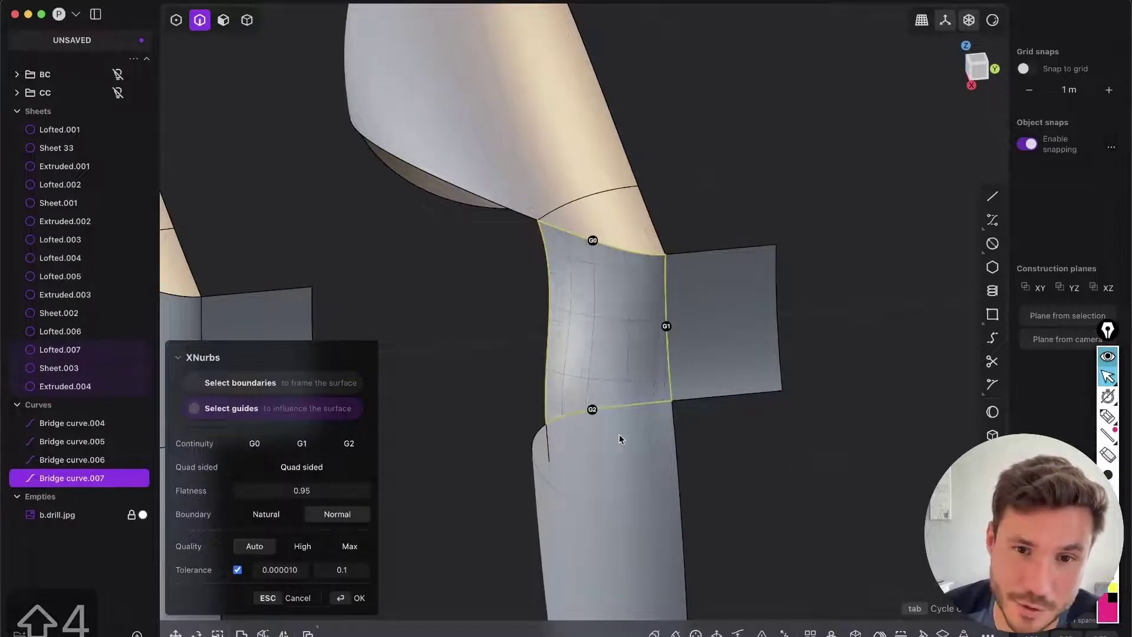
middle_drag(620, 434, 468, 505)
click(301, 467)
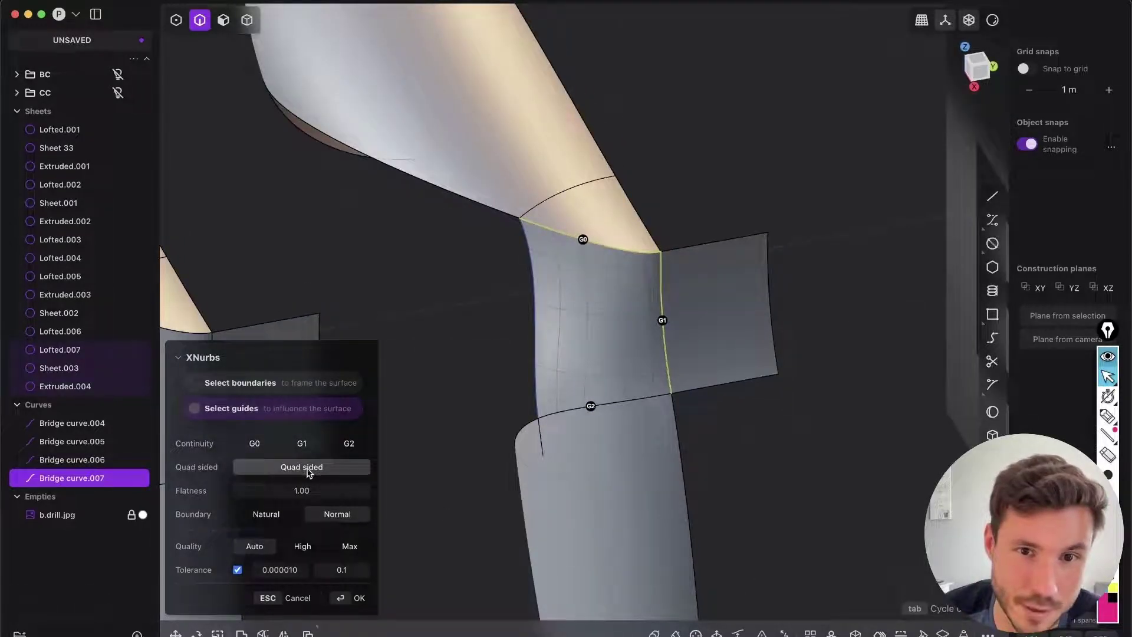
click(354, 599)
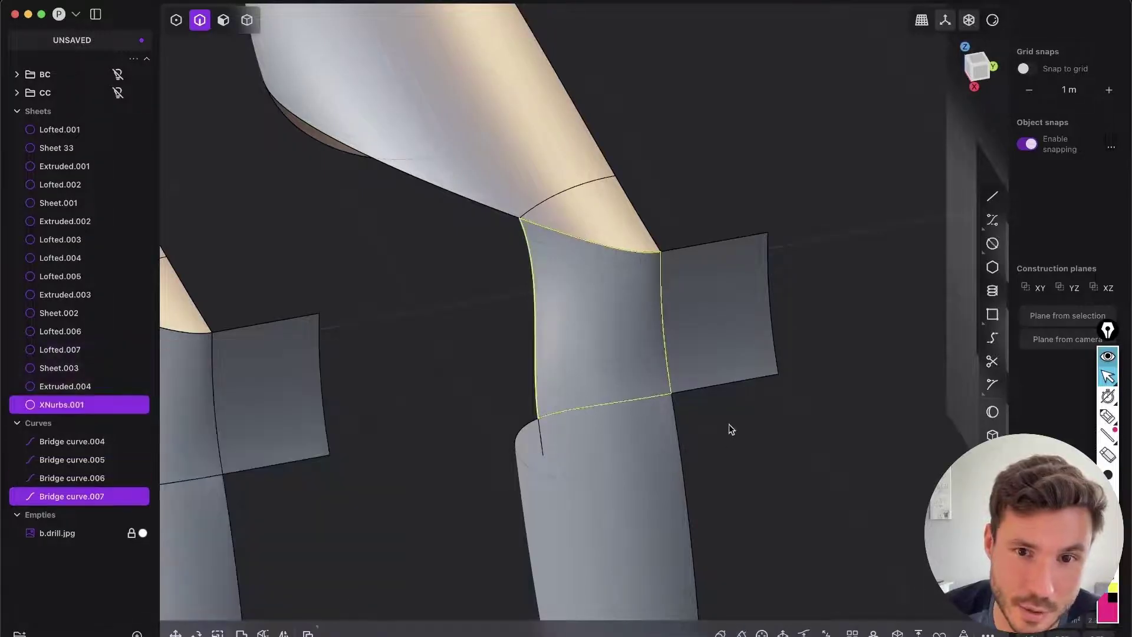
Hide the edges, apply the horizontal zebra-stripe material and examine the stripes on the new XNurbs surface
click(729, 423)
key(shift+e)
scroll(710, 348, down, 3)
middle_drag(685, 291, 698, 253)
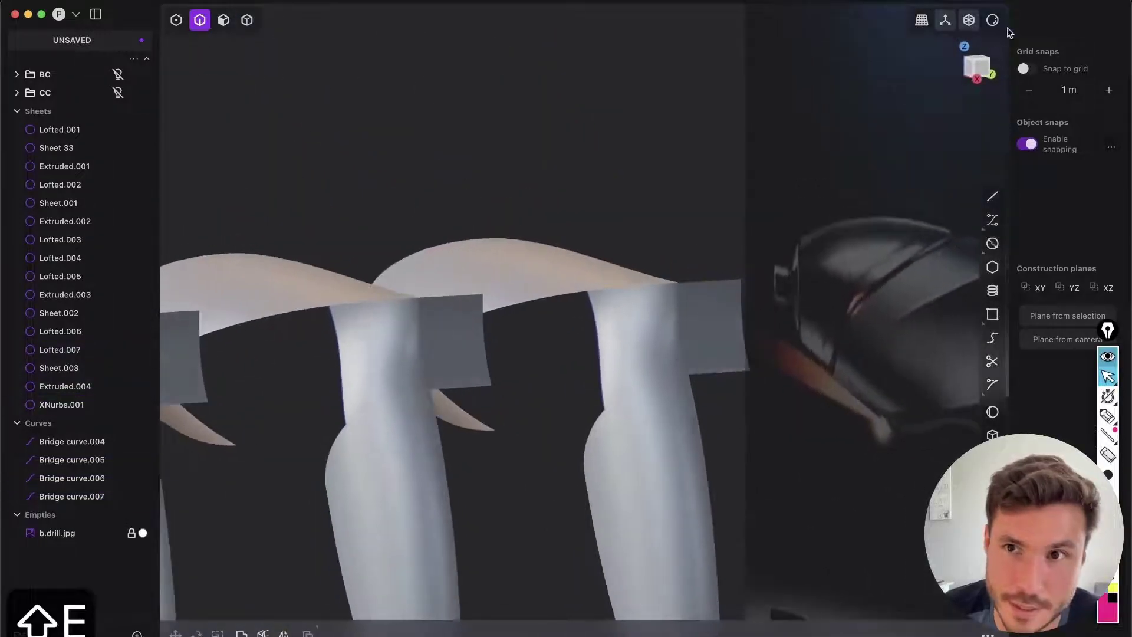
click(993, 20)
click(1008, 198)
scroll(643, 372, up, 5)
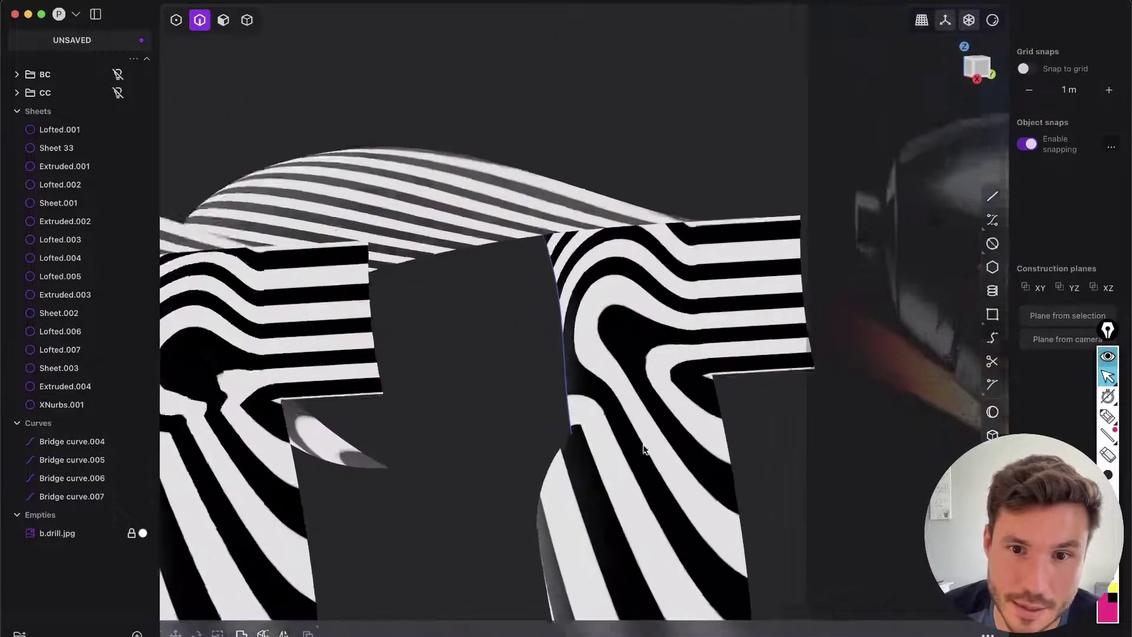
middle_drag(755, 364, 622, 450)
Compare the XNurbs surface's zebra stripes at the handle seam with those of the earlier fill surfaces
scroll(592, 463, down, 8)
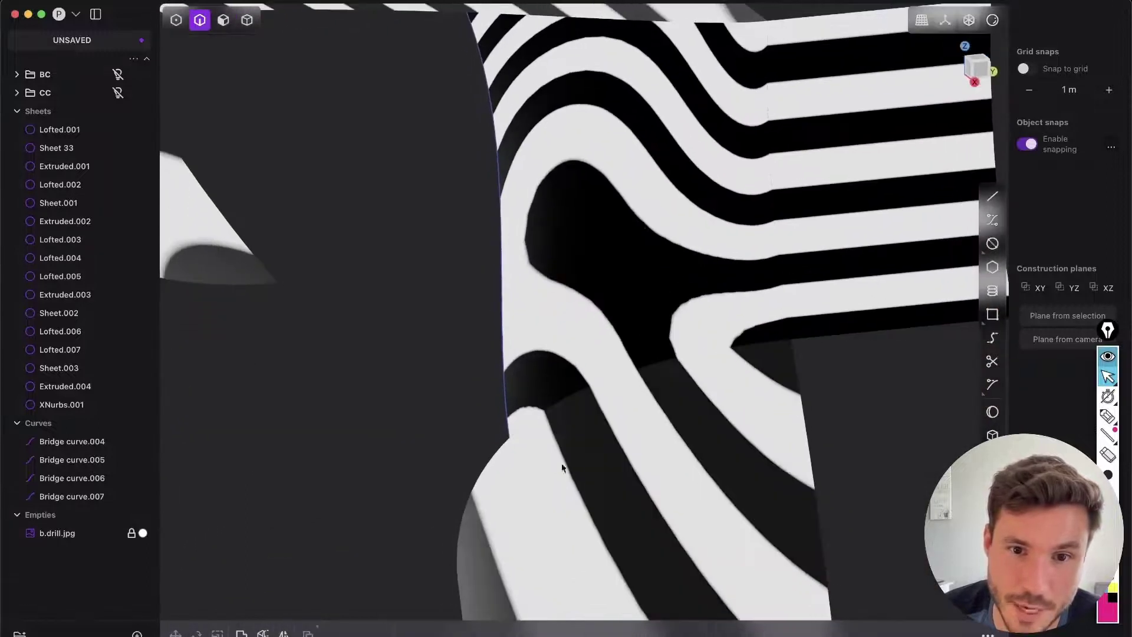
scroll(470, 437, up, 5)
scroll(584, 306, up, 6)
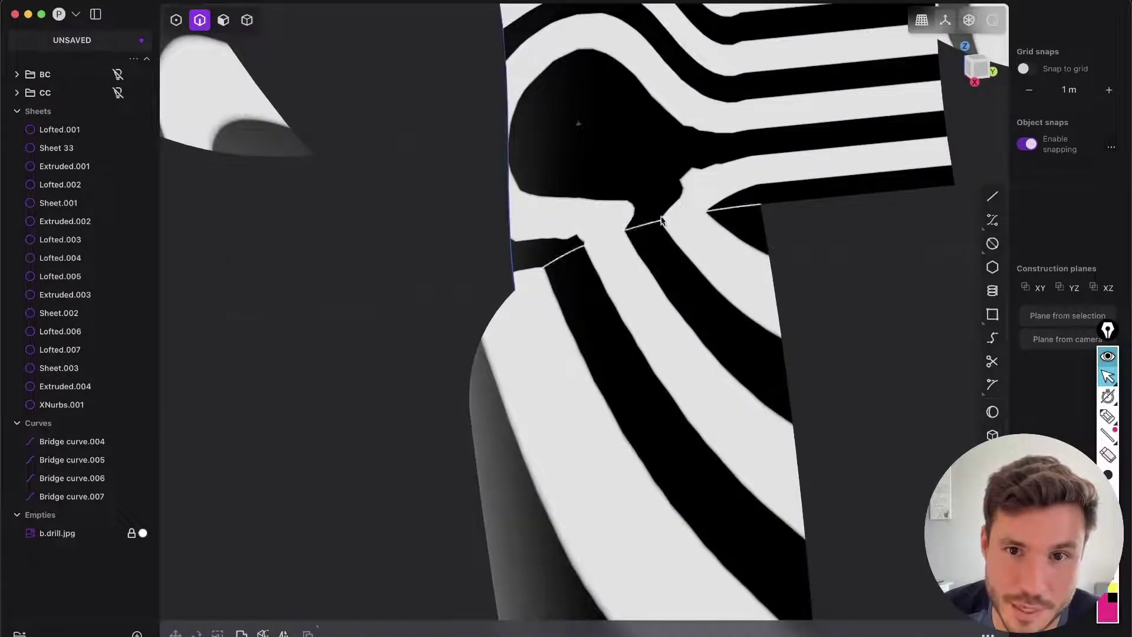
scroll(645, 316, down, 8)
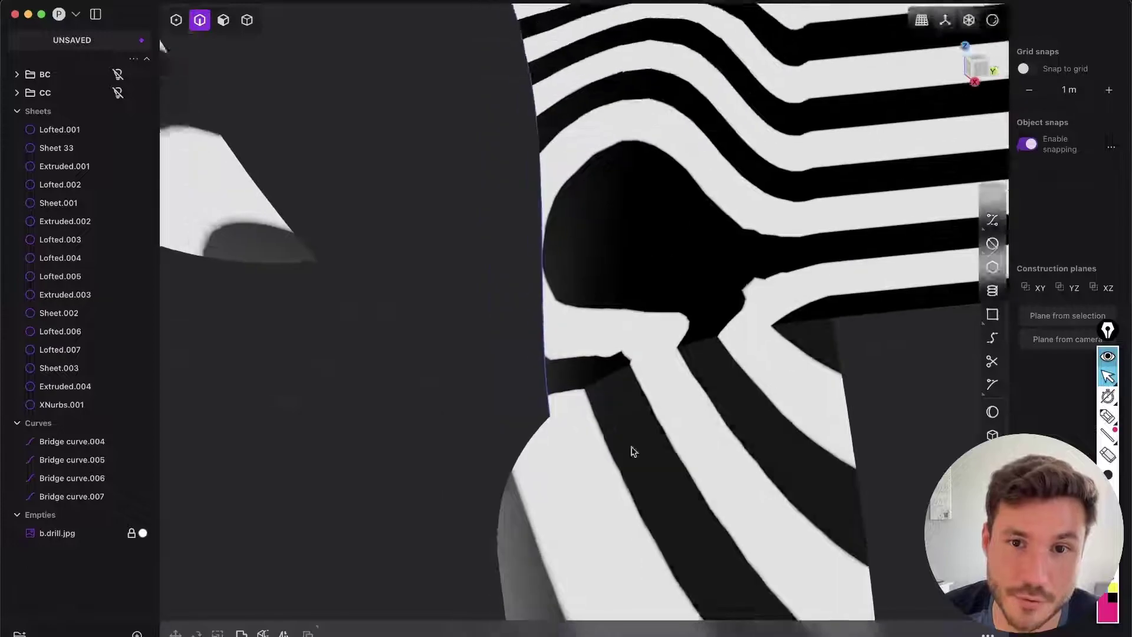
scroll(754, 263, up, 3)
scroll(667, 298, down, 4)
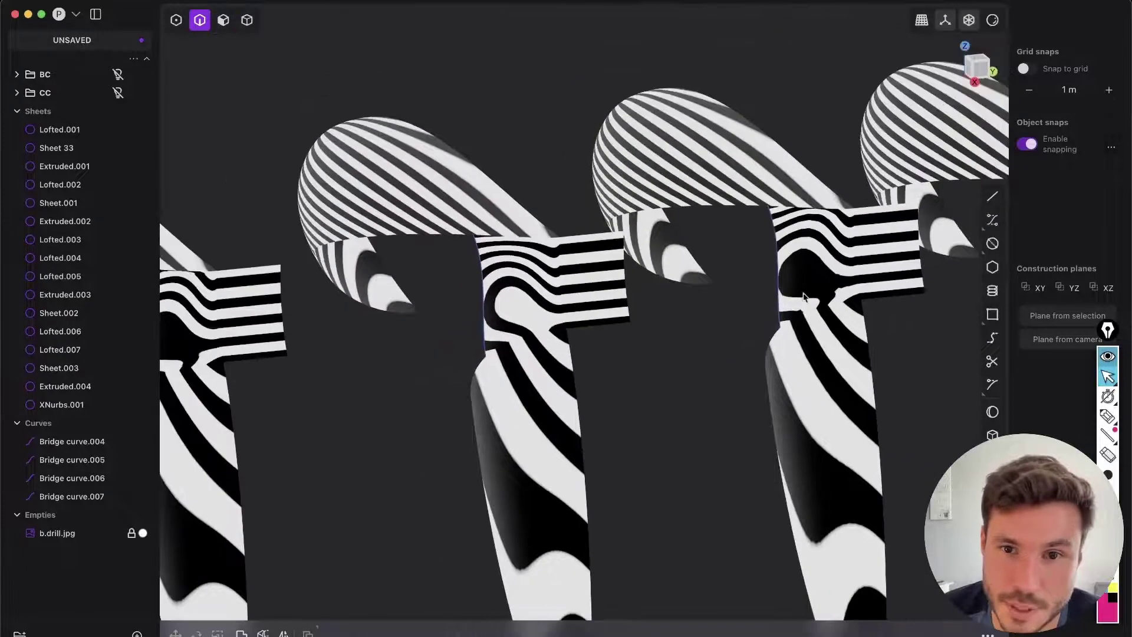
Examine the horizontal zebra stripes where the fill surfaces of neighbouring drills meet the handle and the extruded sheet
scroll(468, 434, up, 8)
scroll(546, 355, down, 1)
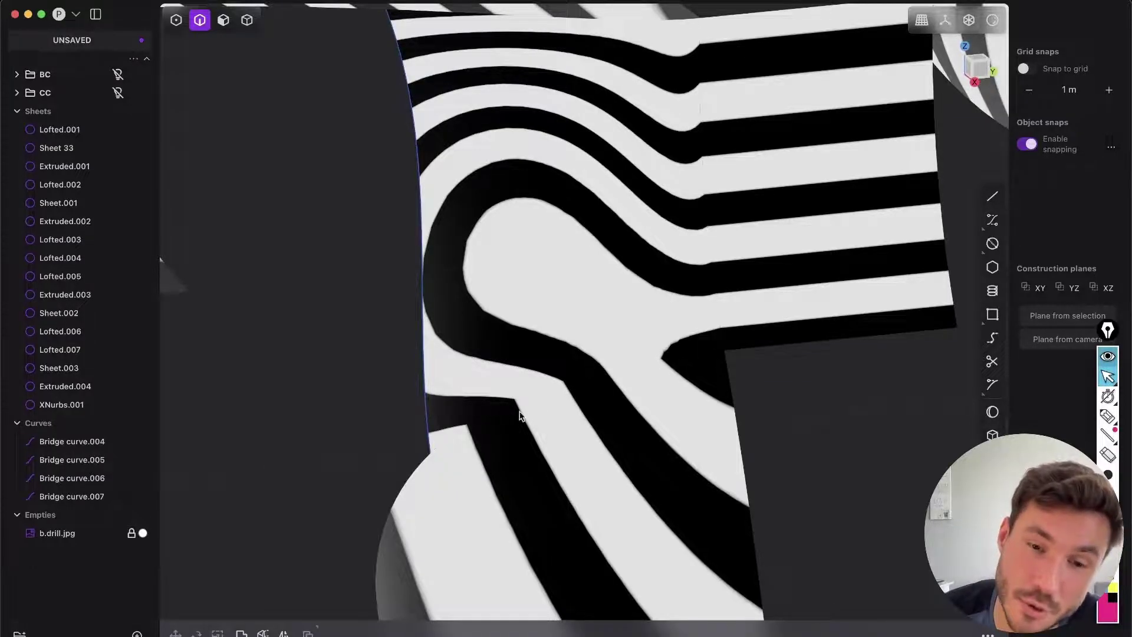
scroll(545, 366, down, 4)
scroll(525, 462, up, 4)
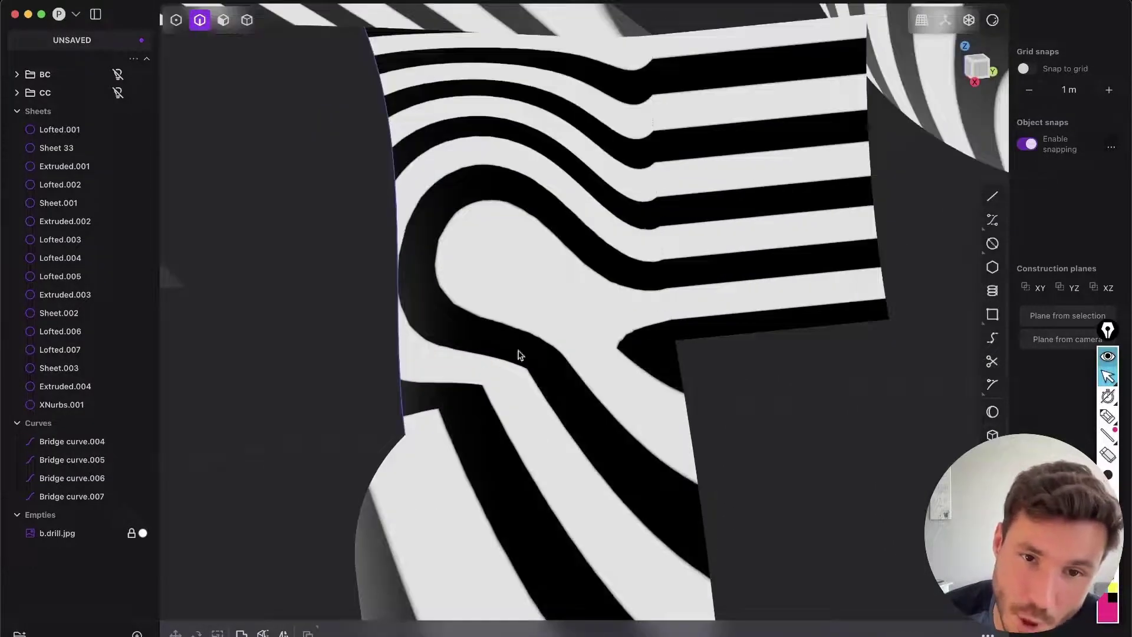
scroll(730, 247, down, 5)
scroll(730, 247, up, 8)
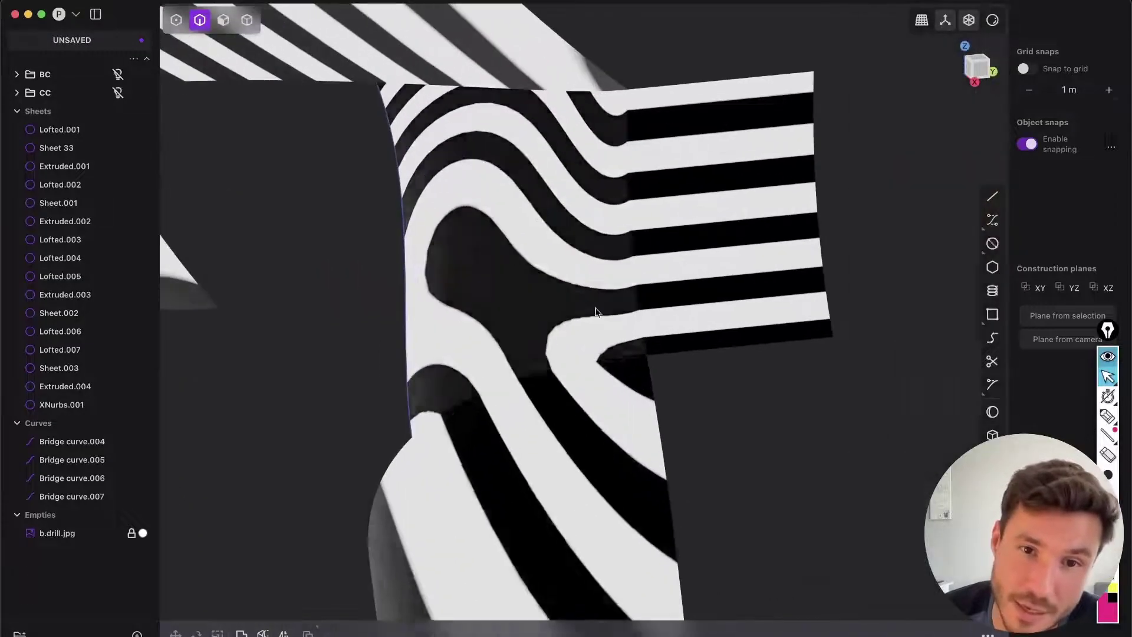
middle_drag(554, 433, 540, 411)
scroll(553, 454, down, 3)
scroll(539, 411, up, 3)
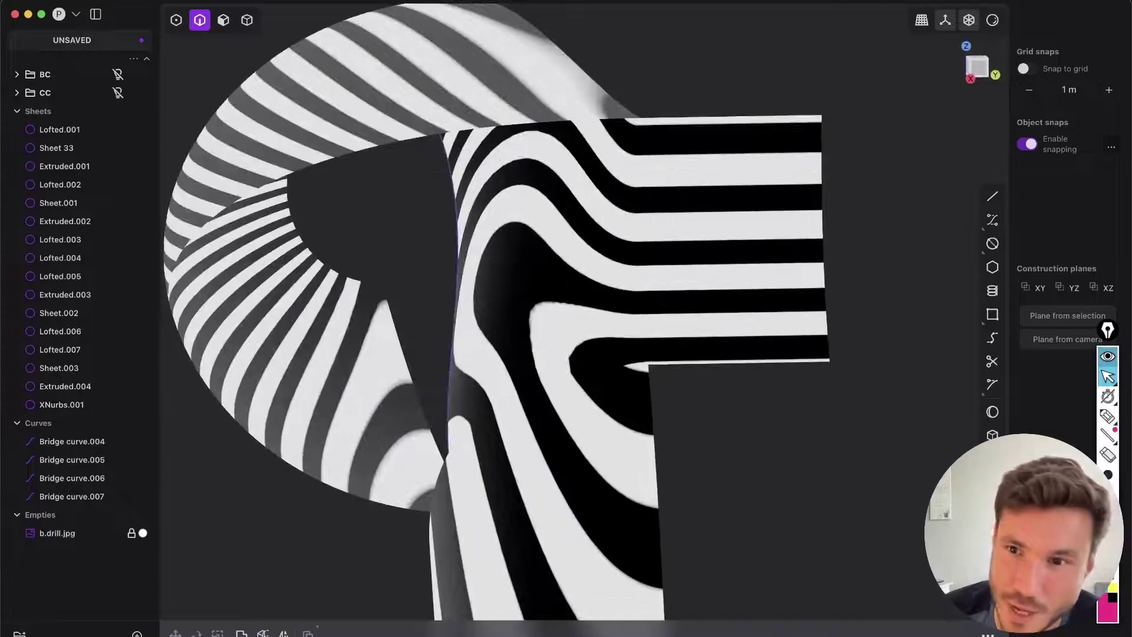
Trace the stripe curves around the handle seam with blue freehand annotation strokes, clear them and return to the pointer
click(1108, 417)
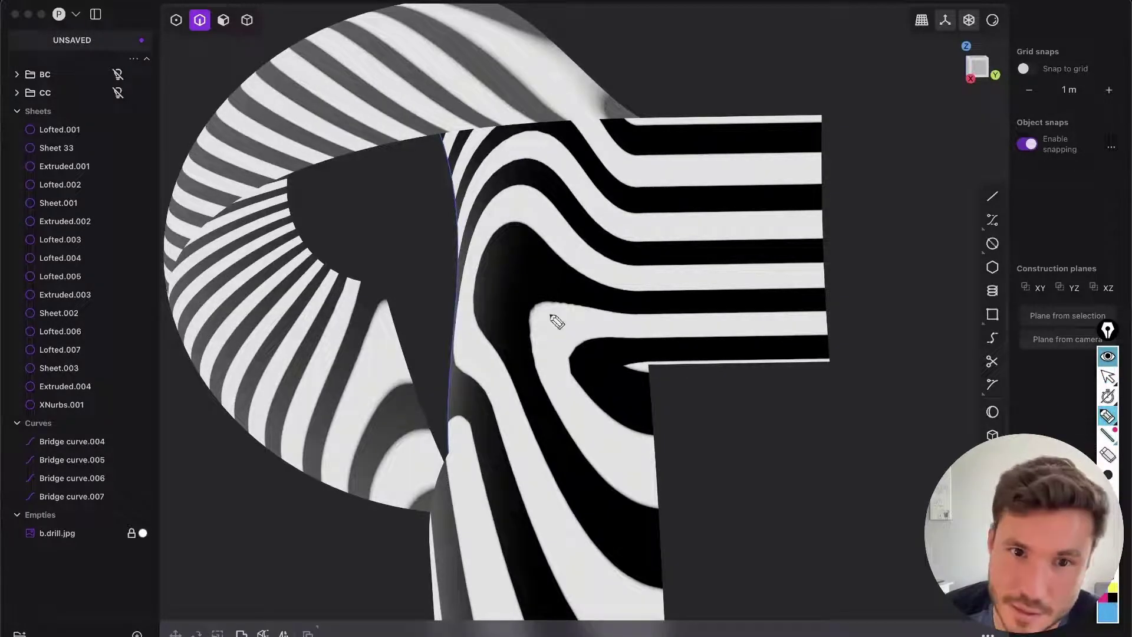
mouse_move(524, 388)
mouse_down()
mouse_move(485, 409)
mouse_move(514, 382)
mouse_move(532, 331)
mouse_up()
drag(588, 392, 581, 334)
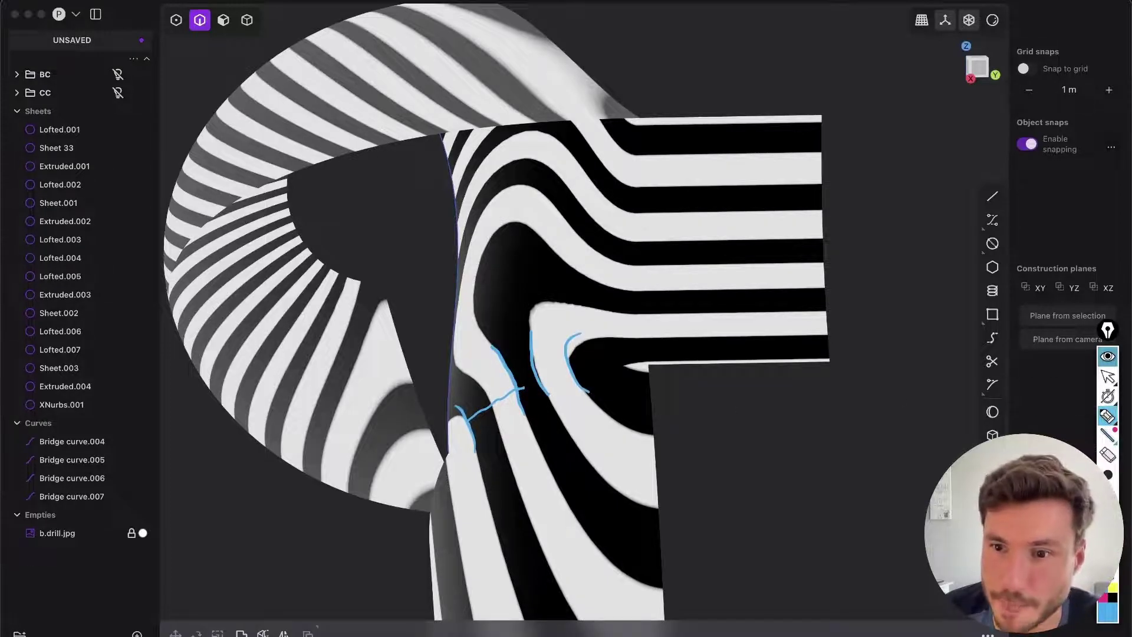
click(1109, 514)
click(1103, 376)
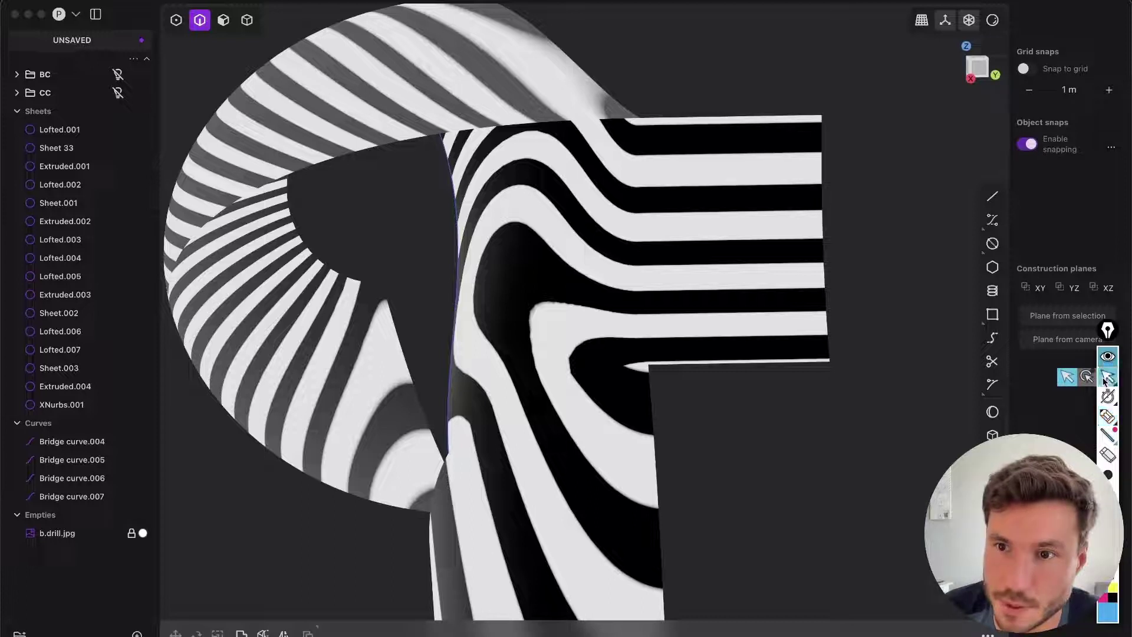
Switch the shading to the vertical zebra-stripe material and compare the stripes on the drills' fill surfaces
click(992, 23)
click(994, 22)
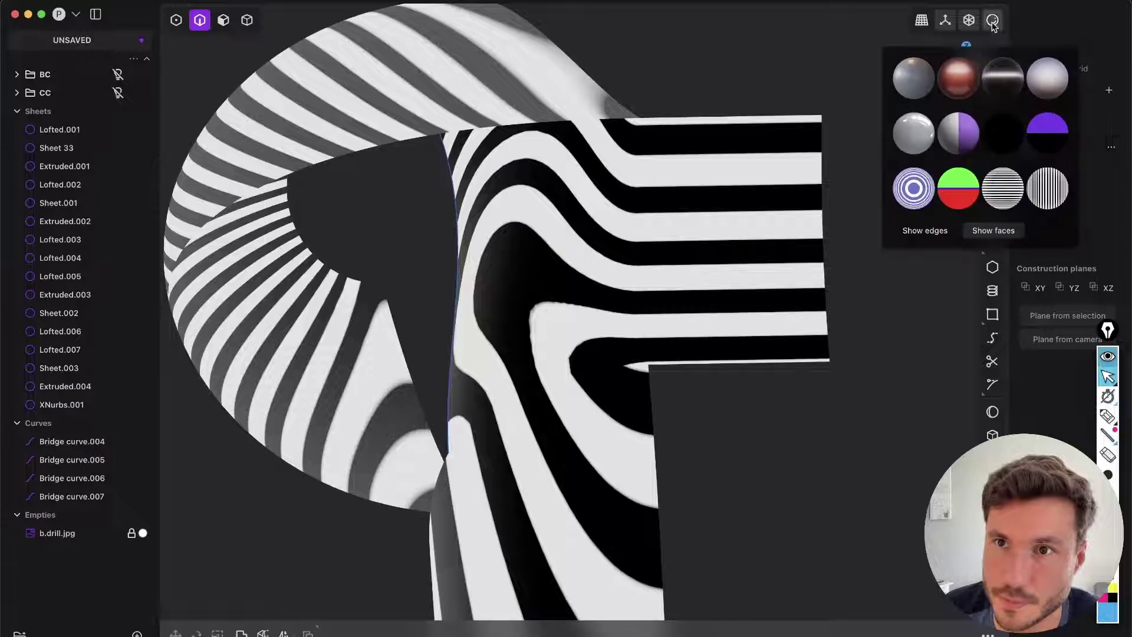
click(1050, 187)
middle_drag(609, 383, 647, 392)
scroll(648, 354, down, 5)
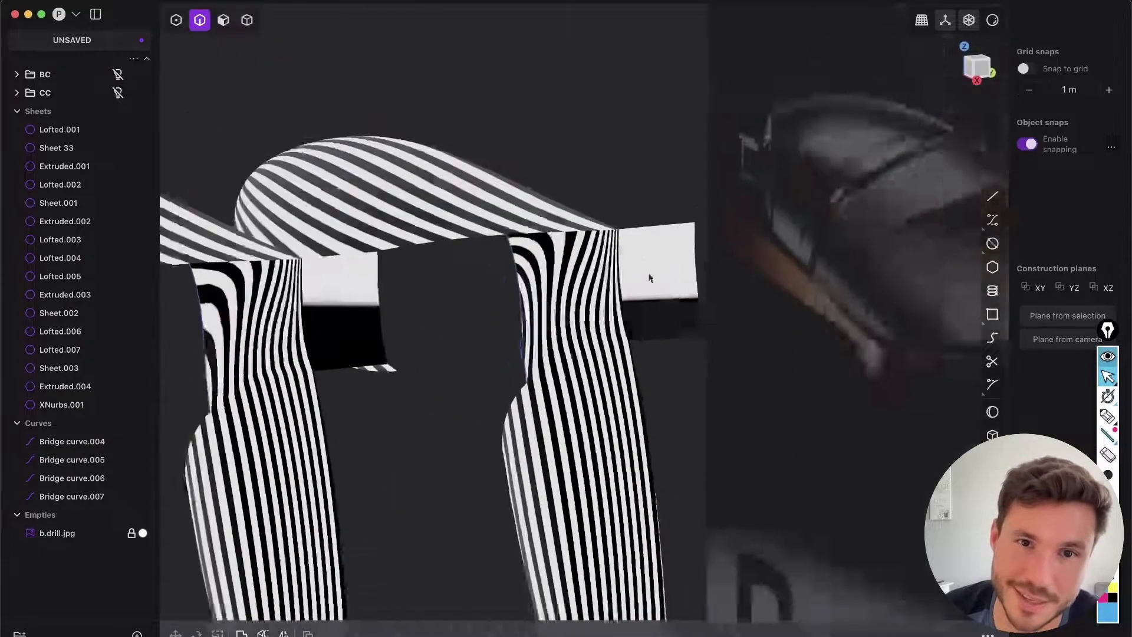
shift+middle_drag(649, 276, 831, 198)
shift+middle_drag(707, 391, 712, 441)
scroll(726, 336, up, 3)
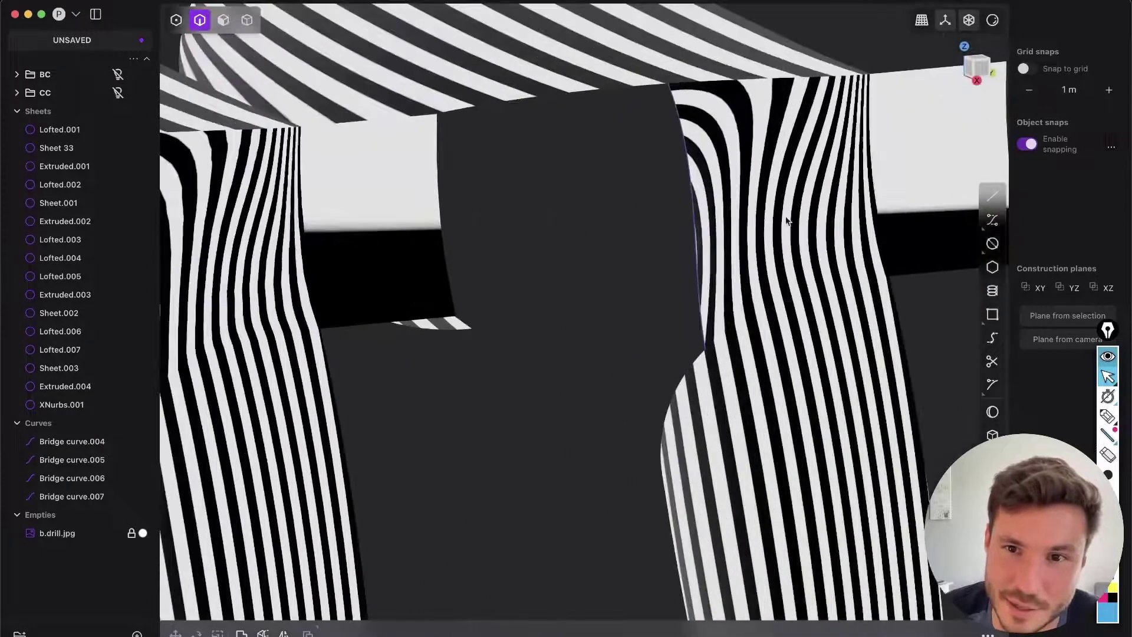
scroll(792, 354, down, 5)
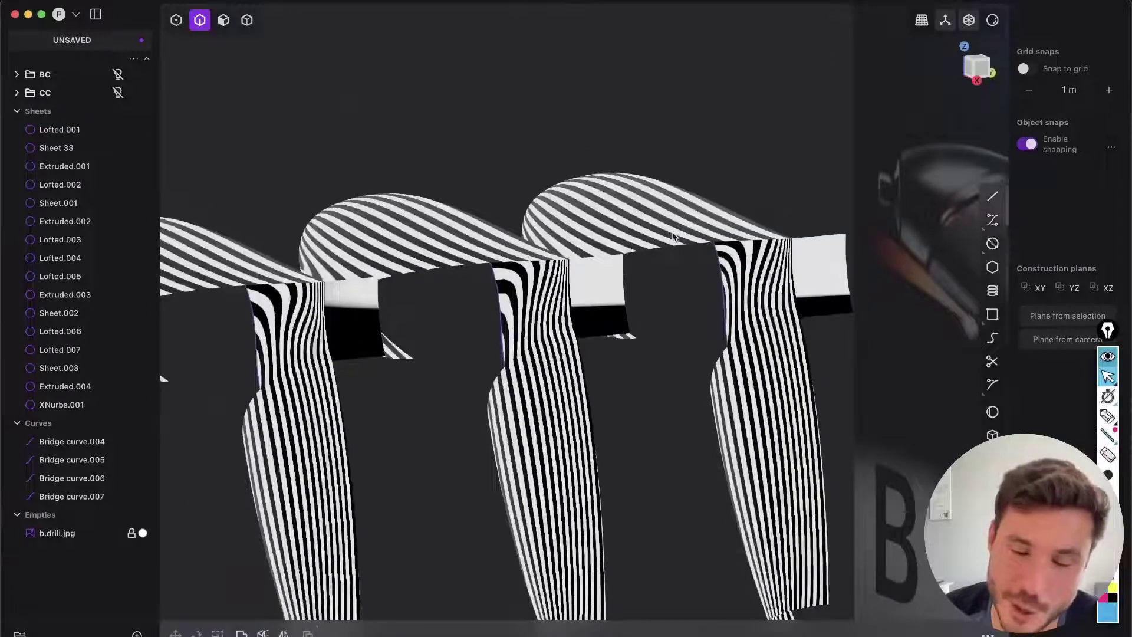
Apply the blue-grey reflective material and view the four drills side by side
click(993, 20)
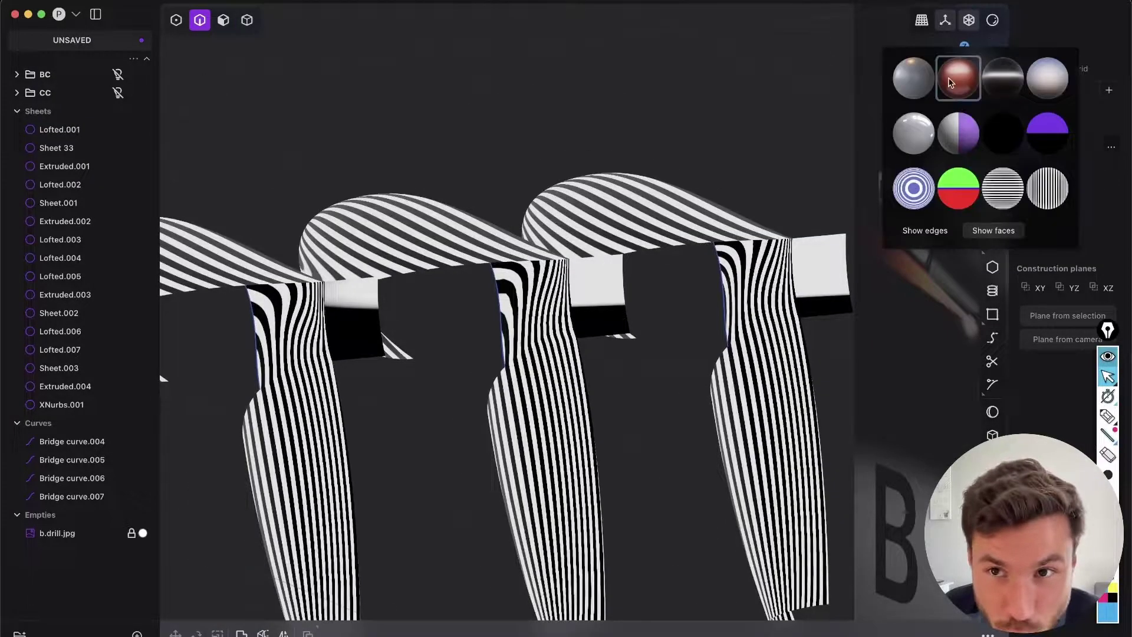
click(909, 92)
scroll(748, 235, down, 3)
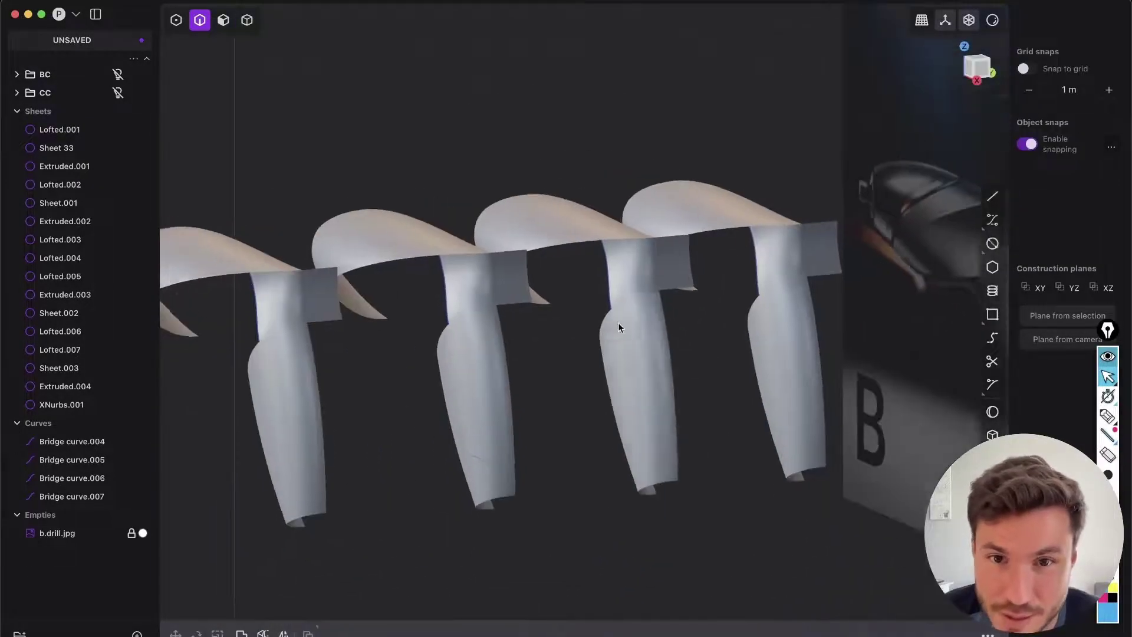
middle_drag(618, 323, 663, 368)
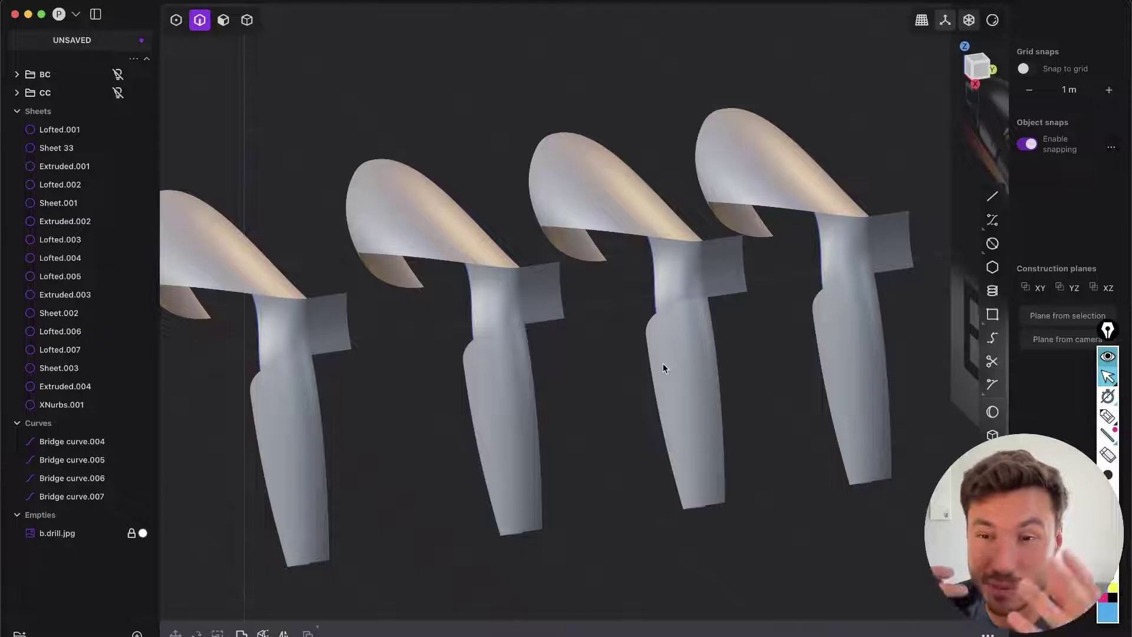
middle_drag(663, 364, 480, 317)
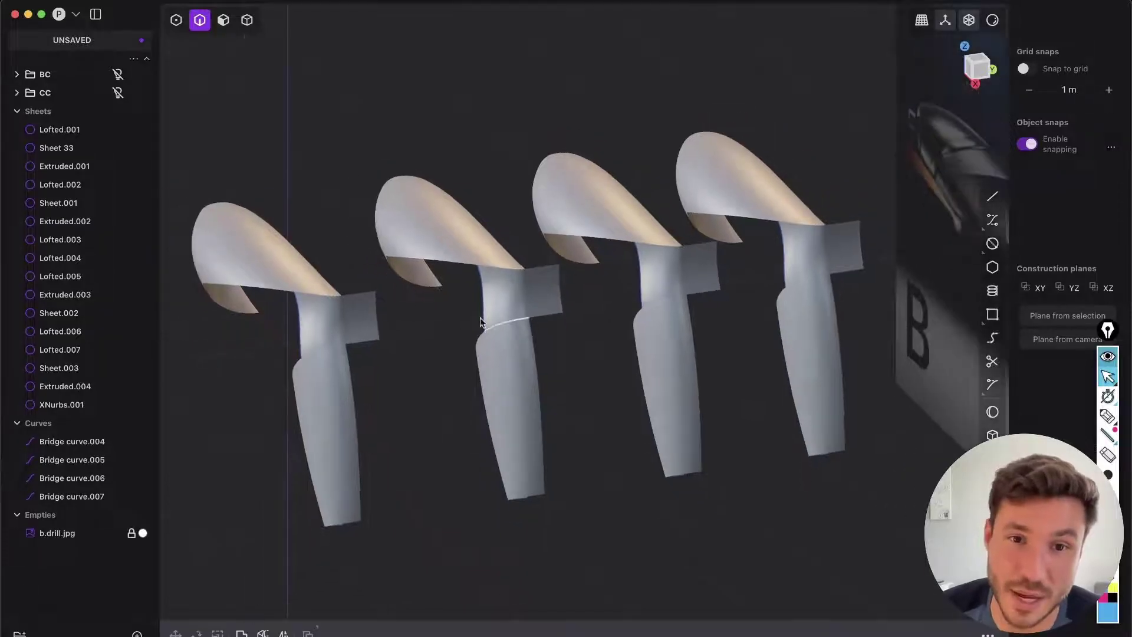
shift+middle_drag(335, 344, 509, 264)
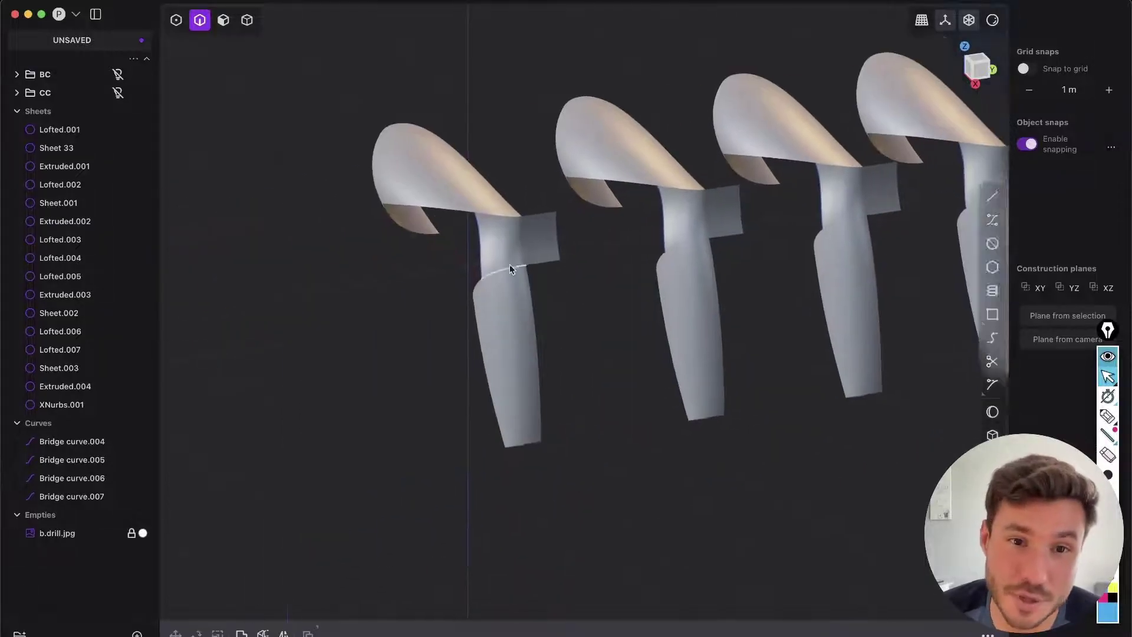
Delete the first drill's lofted fill surface, undo the deletion and return to edge selection
scroll(506, 260, up, 6)
key(Tab)
key(x)
key(x)
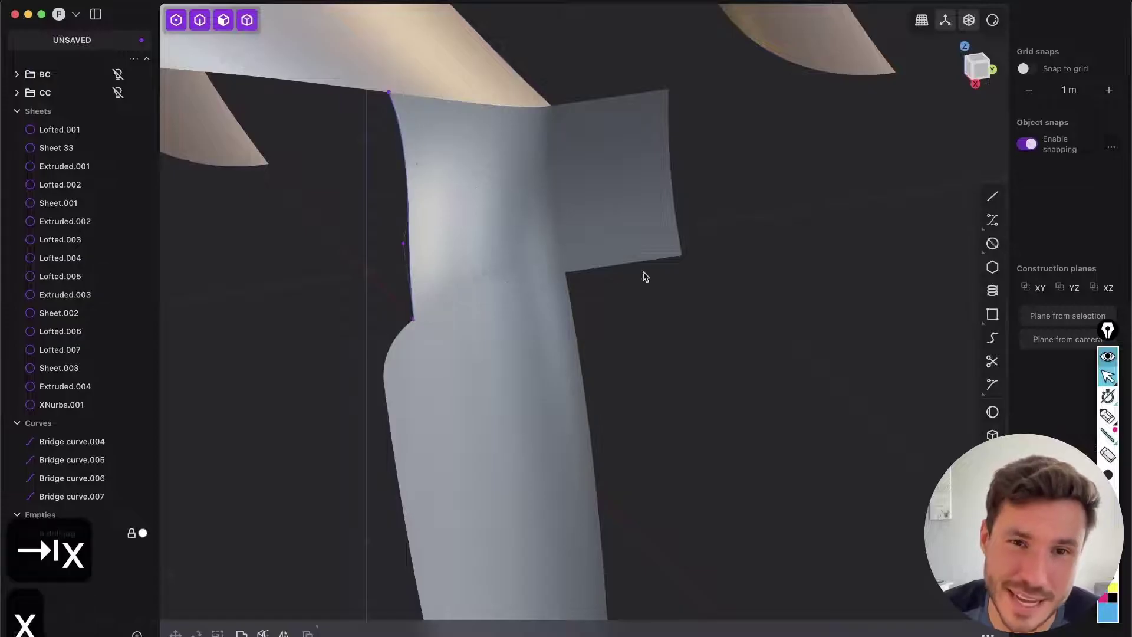
key(x)
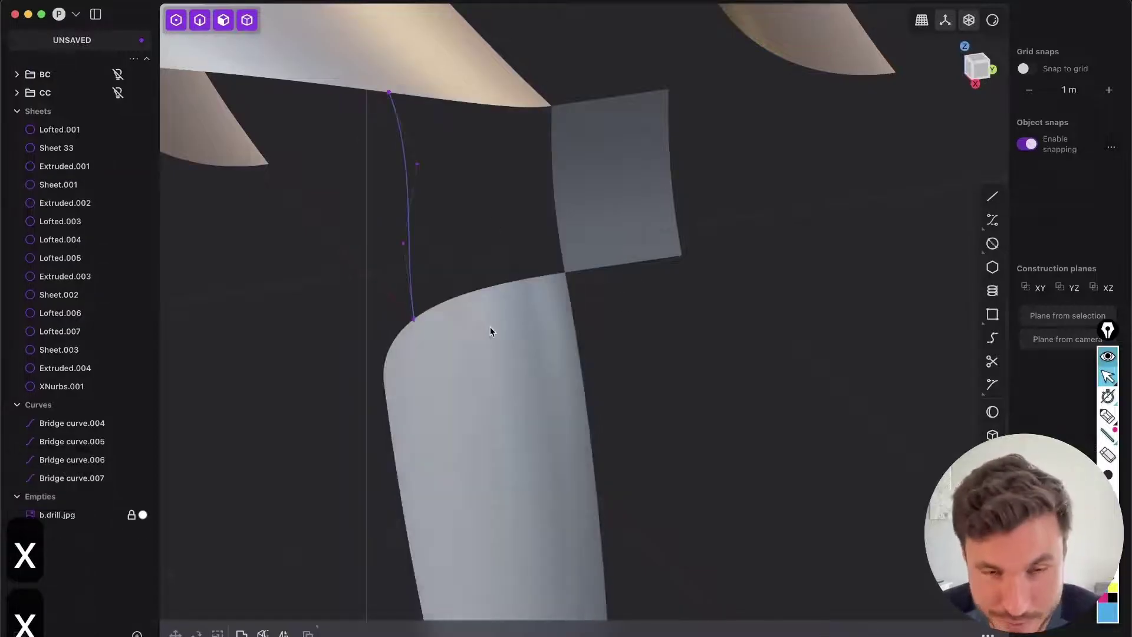
key(super+z)
scroll(473, 421, down, 5)
key(2)
scroll(639, 322, down, 3)
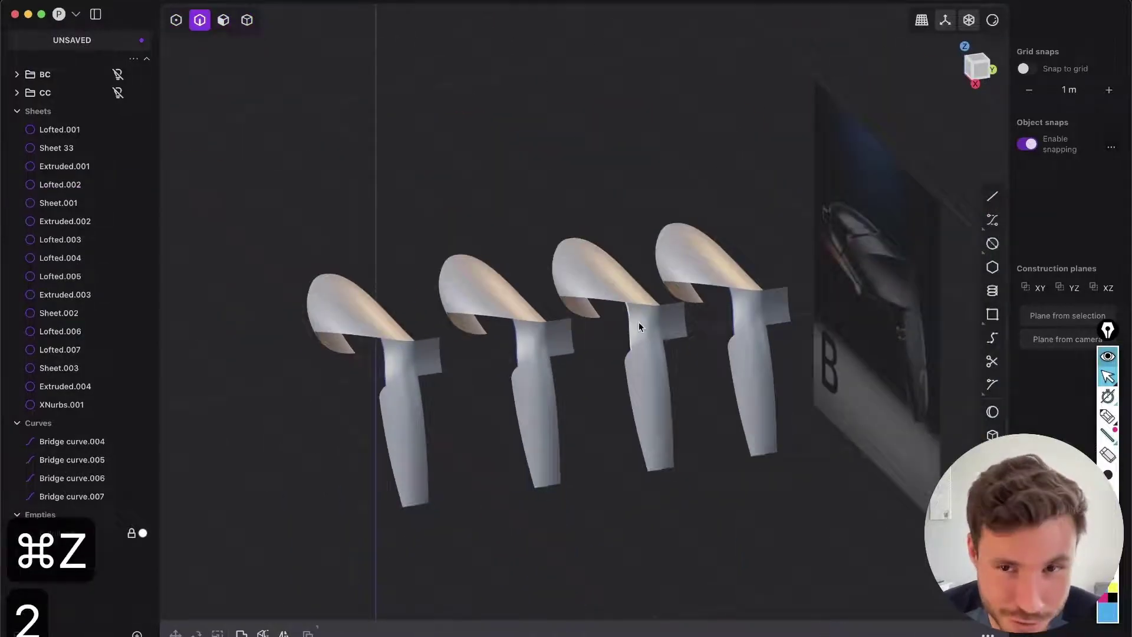
Examine the handle seams of the drills under reflective shading and compare the form with the drill reference image
middle_drag(533, 391, 516, 393)
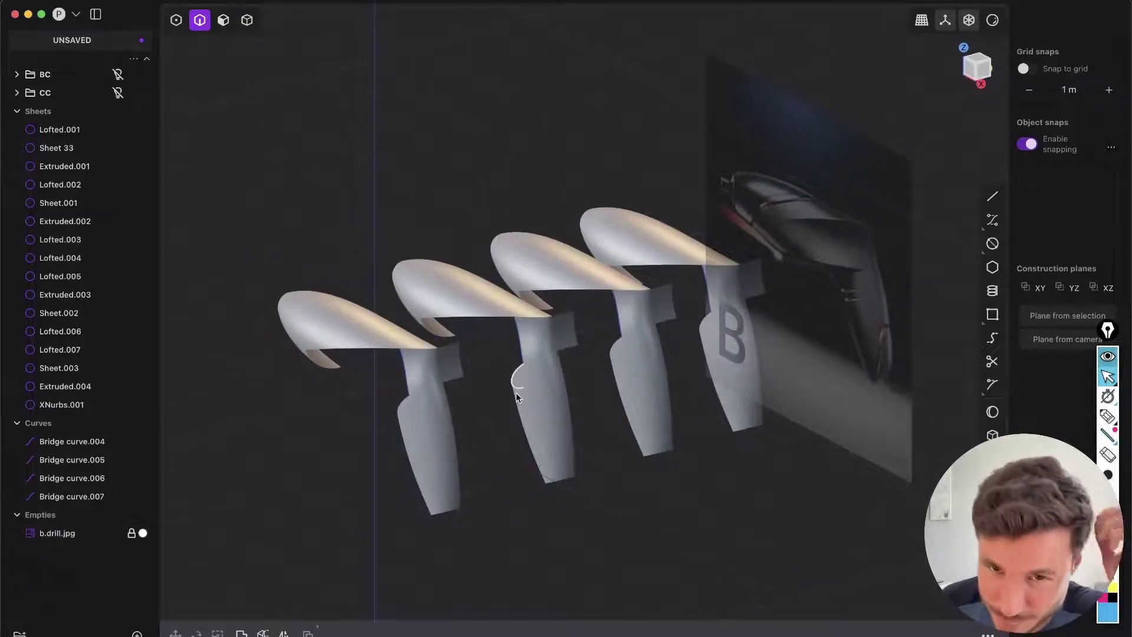
scroll(497, 378, up, 5)
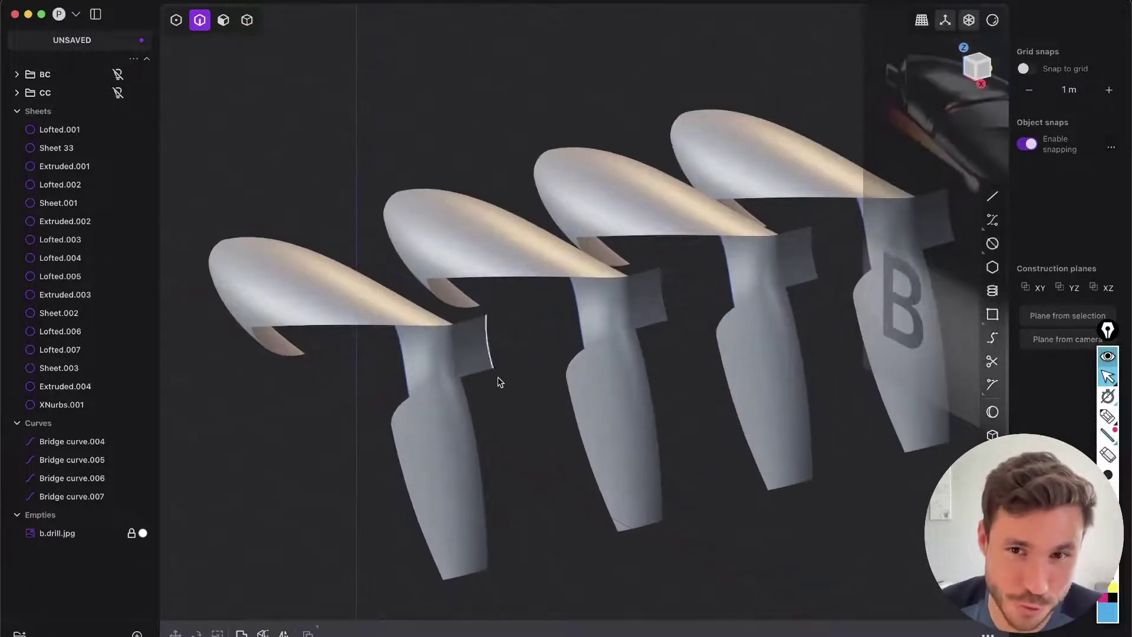
middle_drag(478, 394, 474, 450)
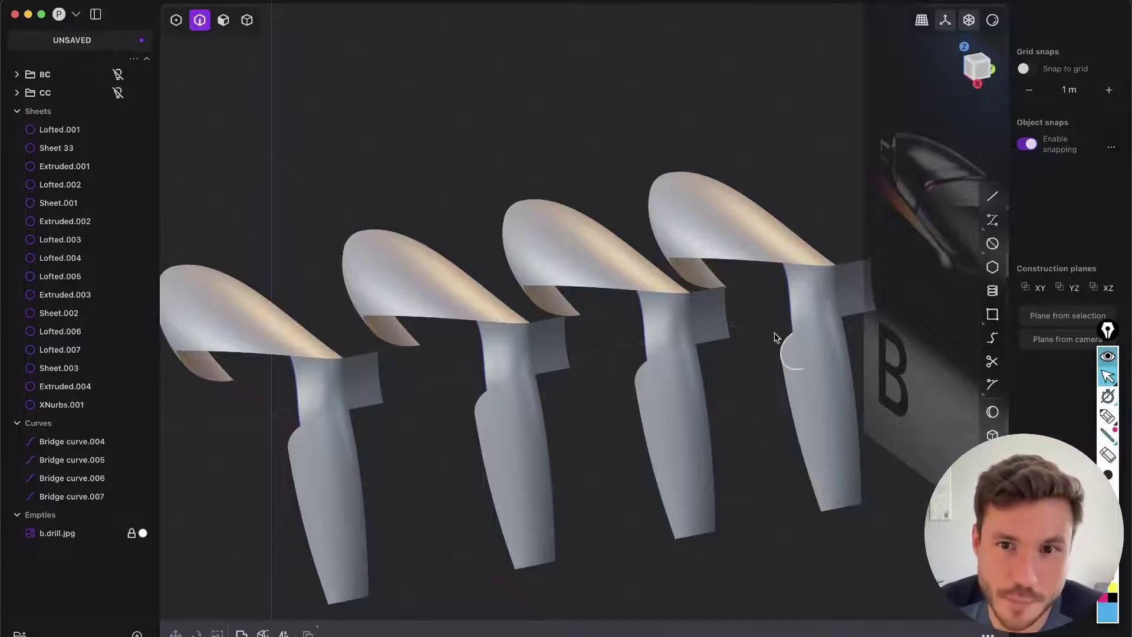
scroll(700, 281, up, 5)
middle_drag(614, 283, 834, 205)
scroll(834, 204, up, 4)
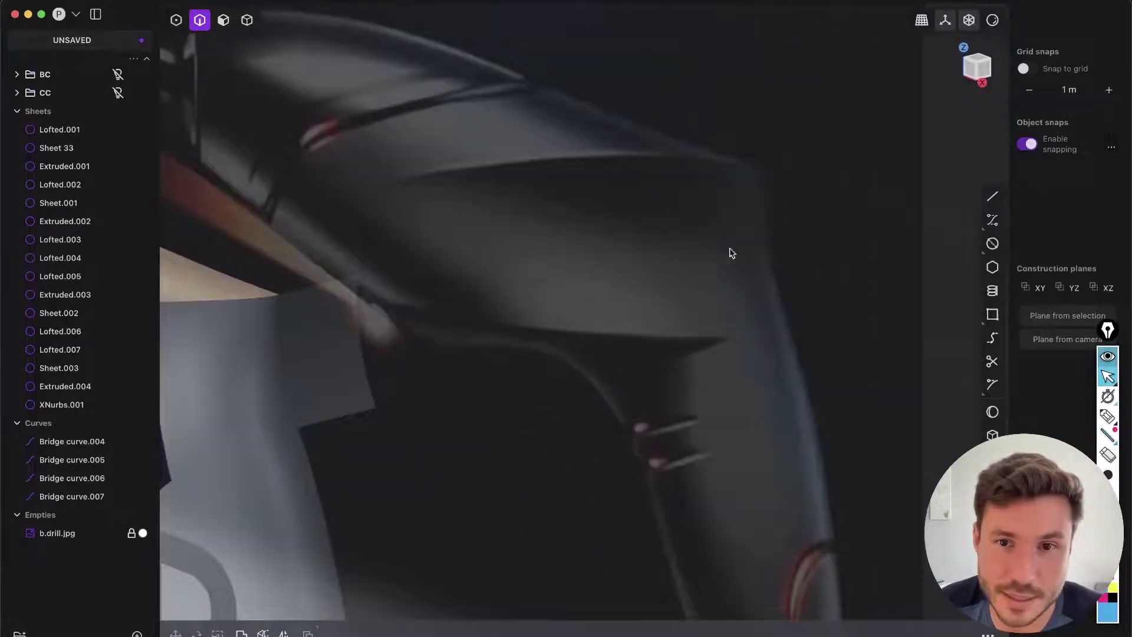
scroll(714, 229, down, 6)
shift+middle_drag(260, 391, 507, 253)
scroll(507, 253, up, 5)
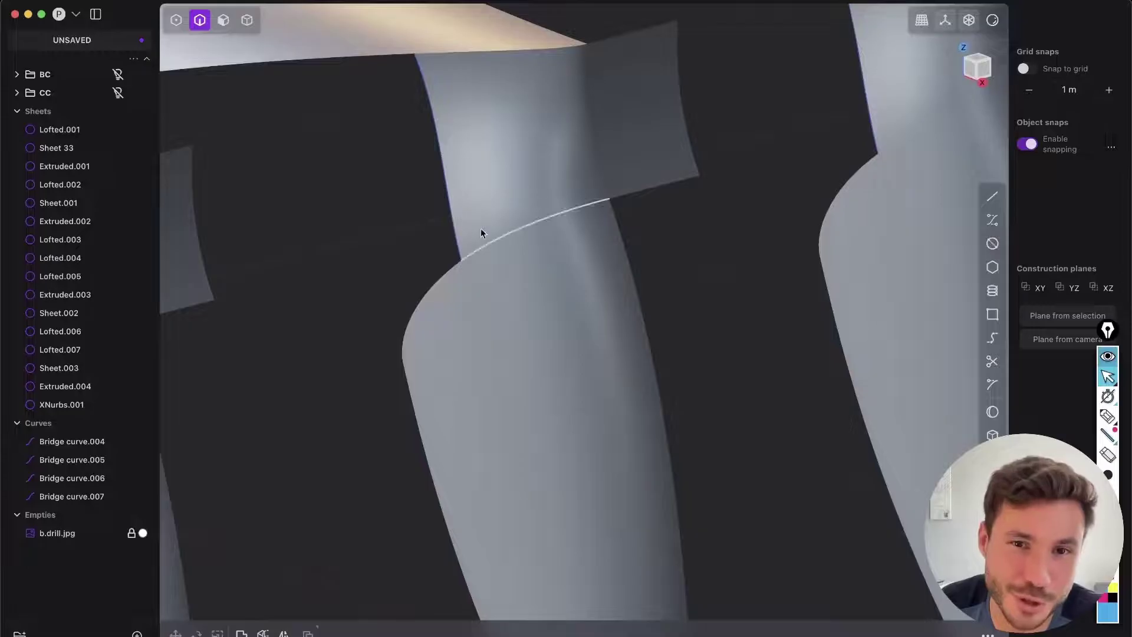
scroll(515, 237, down, 5)
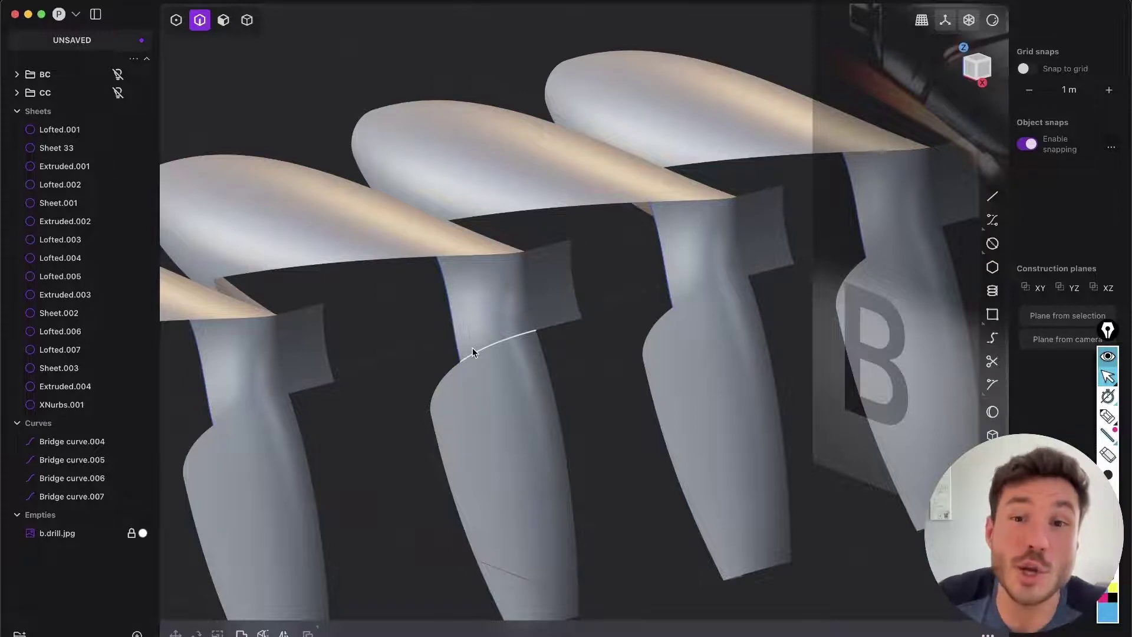
Show the edges and inspect the boundaries of the first and second drills' fill surfaces
middle_drag(554, 390, 381, 472)
shift+middle_drag(384, 415, 449, 354)
scroll(440, 271, up, 3)
scroll(449, 354, up, 1)
scroll(448, 357, up, 2)
key(shift+e)
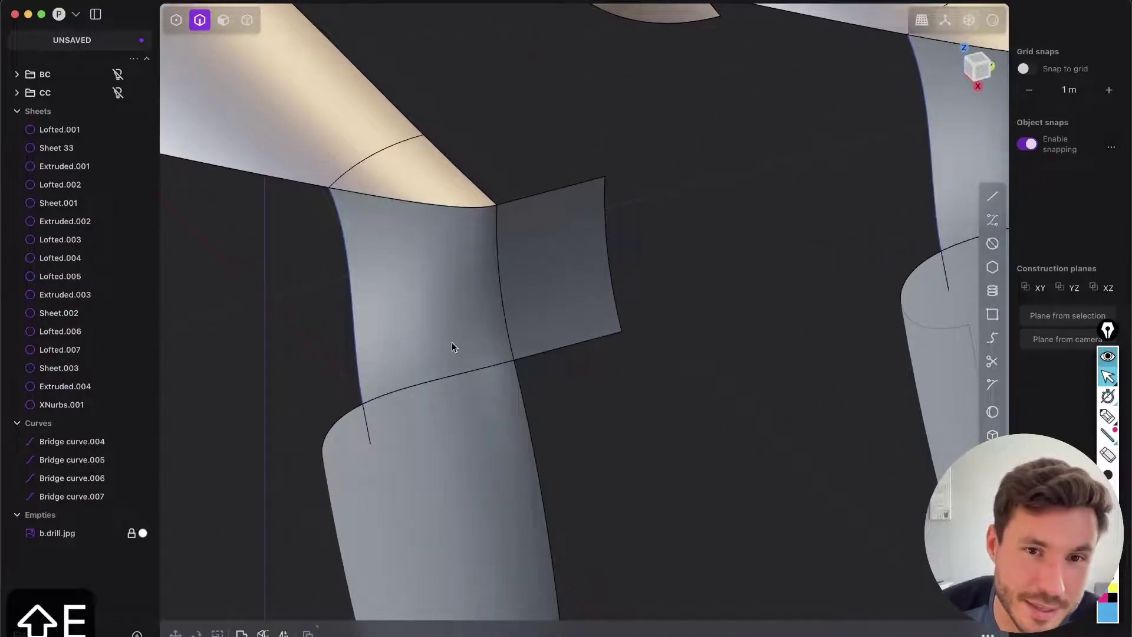
scroll(429, 339, down, 3)
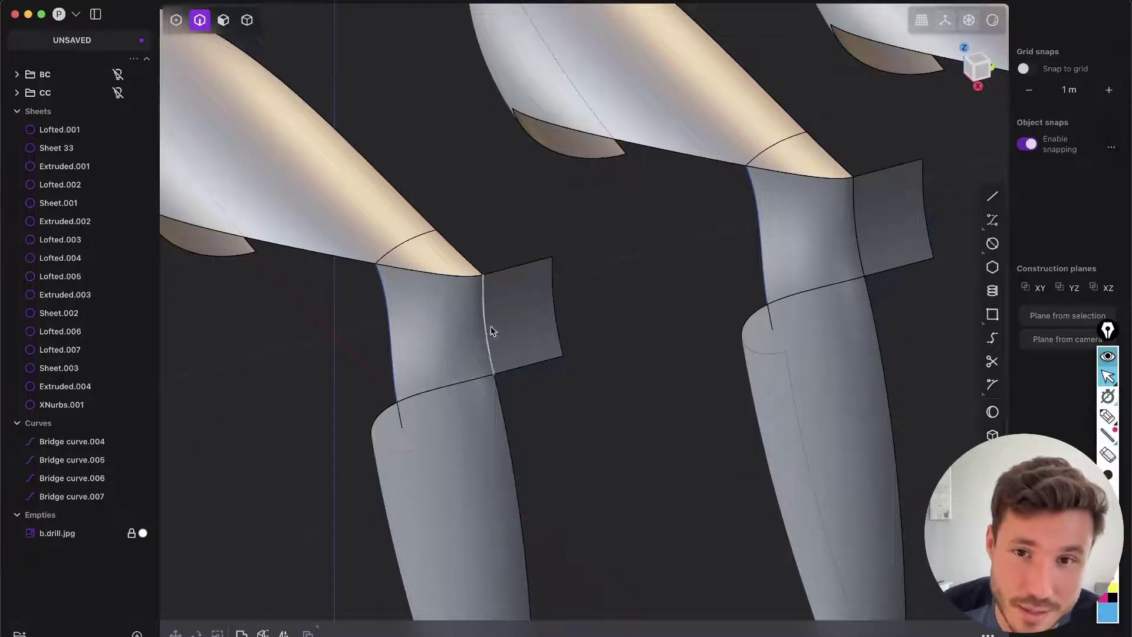
shift+middle_drag(701, 334, 434, 389)
shift+middle_drag(529, 425, 622, 413)
scroll(637, 283, up, 1)
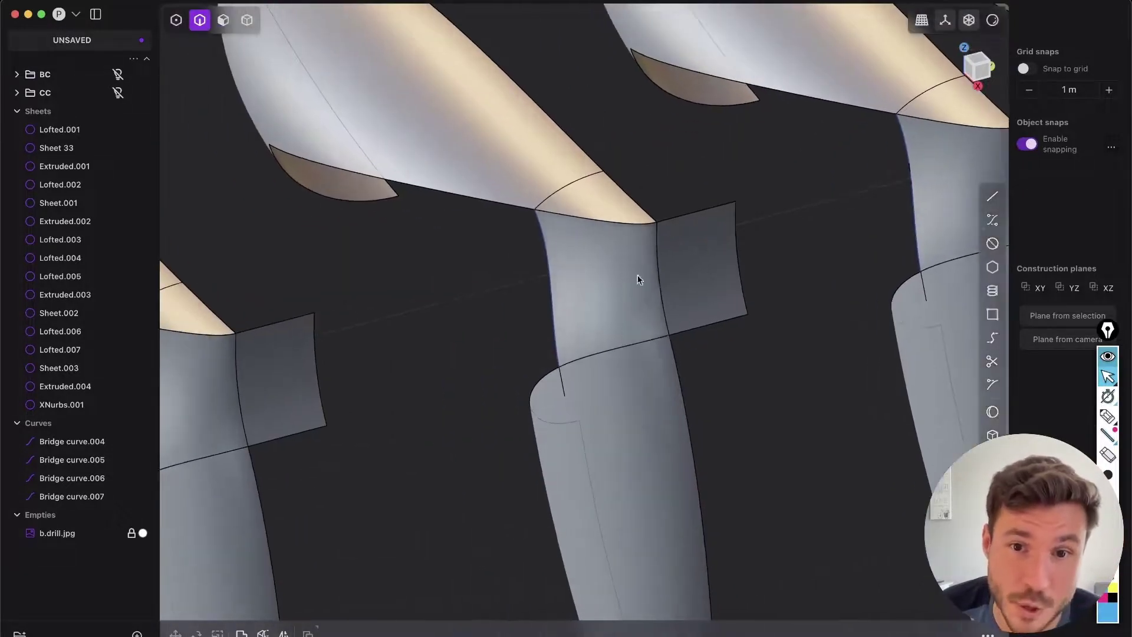
scroll(603, 313, up, 1)
scroll(655, 268, down, 3)
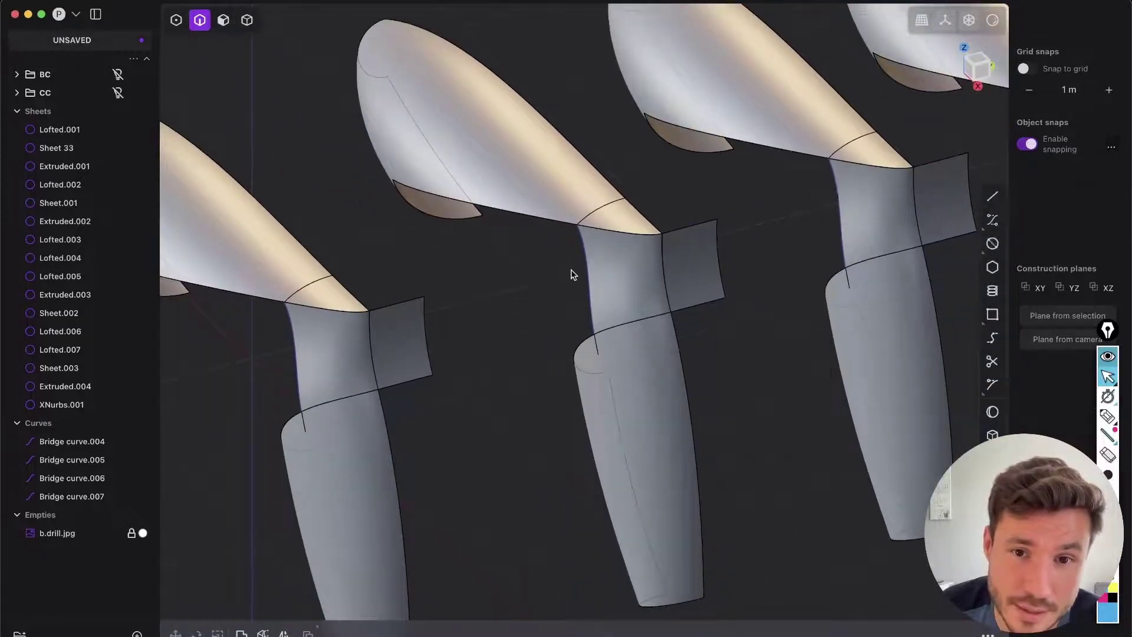
Check the boundary edges of the second drill's fill surface at the extruded sheet and bridge curve, leaving nothing selected
scroll(625, 339, up, 3)
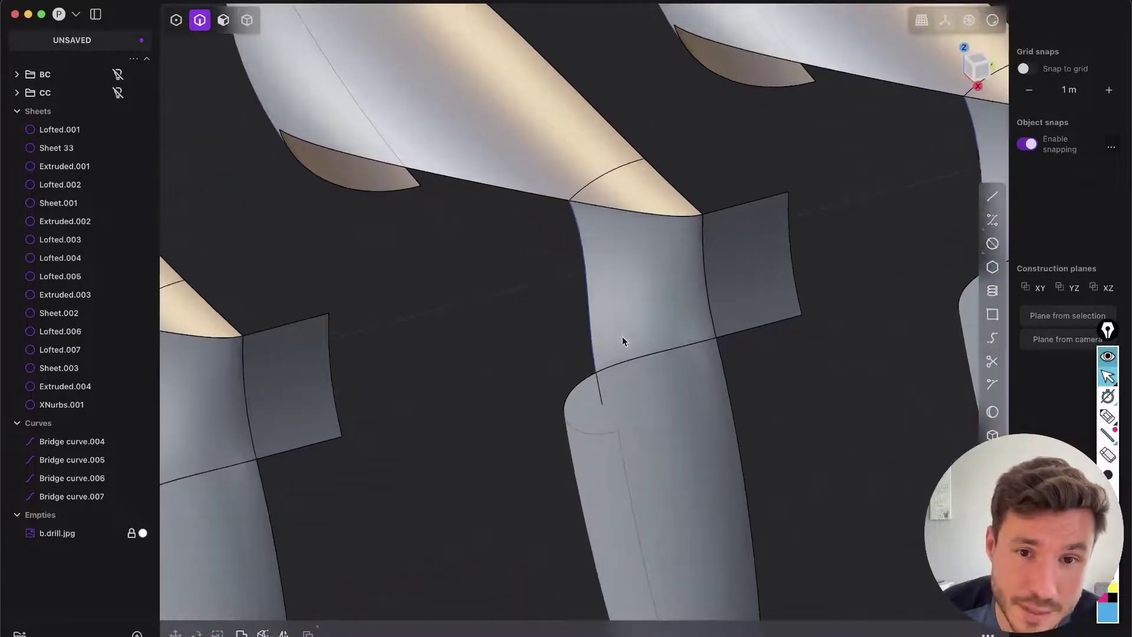
click(715, 263)
key(2)
click(589, 293)
click(498, 367)
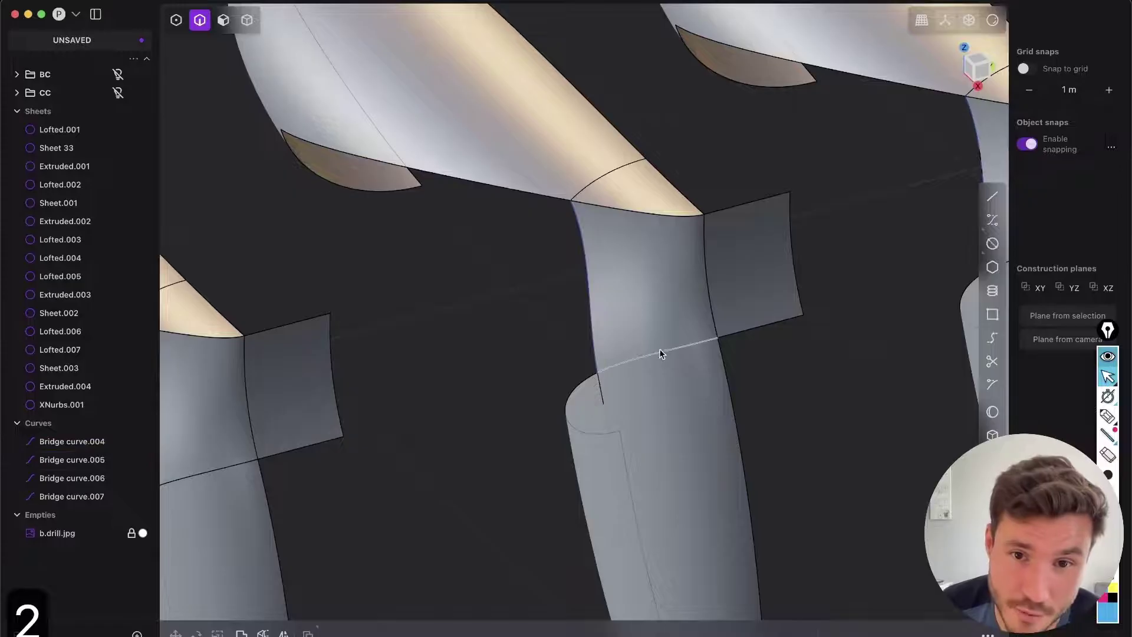
Inspect the fourth drill's XNurbs surface boundaries, hide the edges and view all four drills together
scroll(523, 316, down, 3)
shift+middle_drag(704, 285, 711, 327)
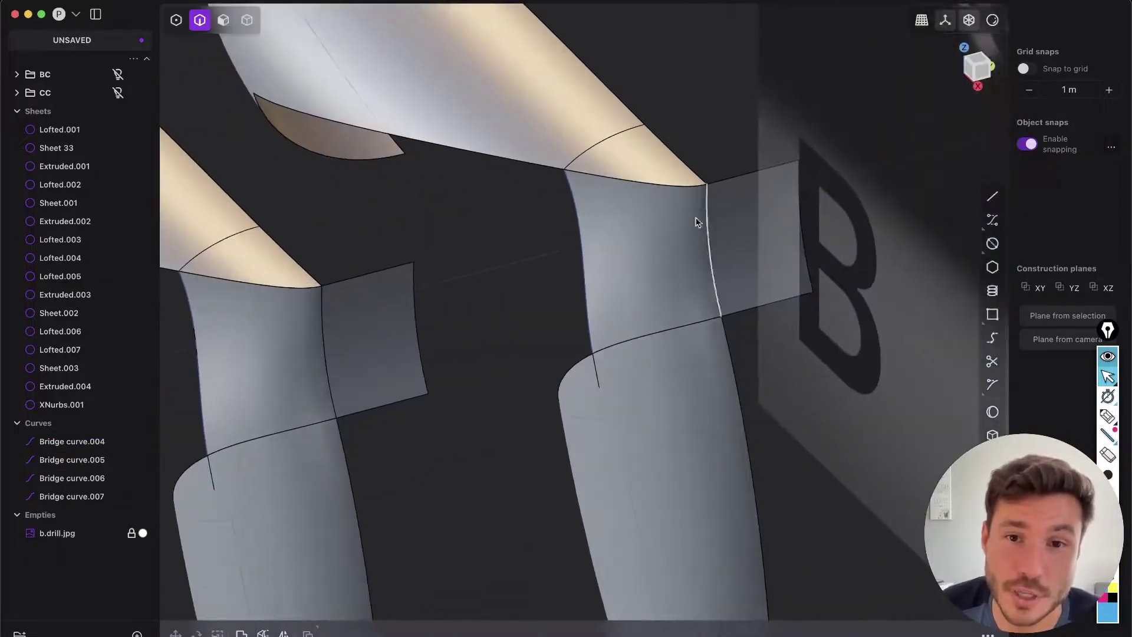
key(shift+e)
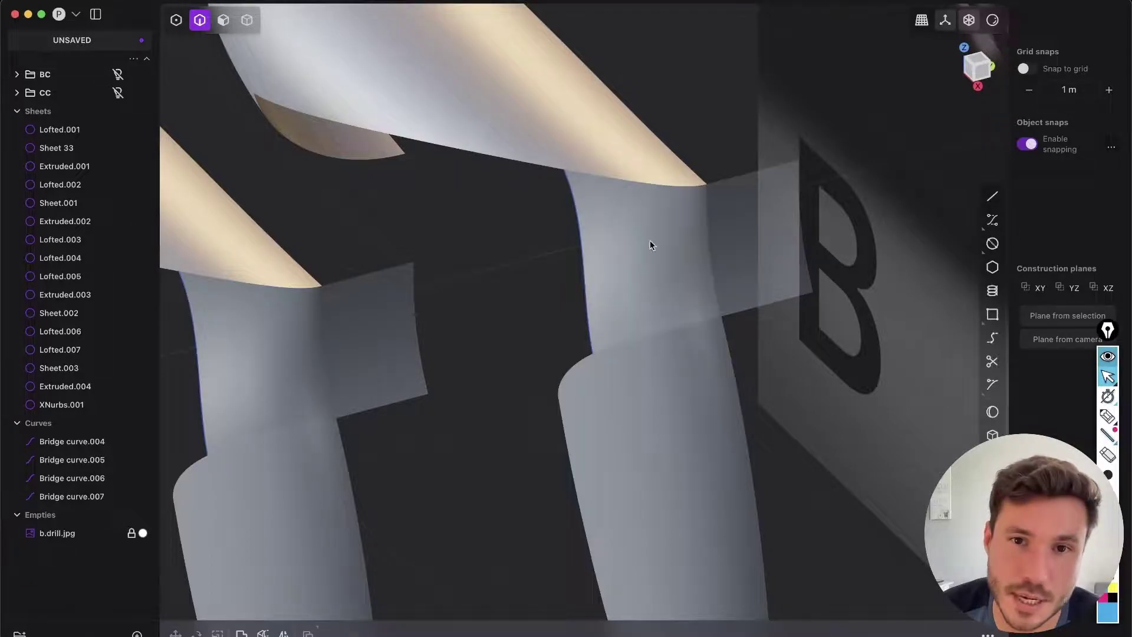
scroll(650, 240, down, 10)
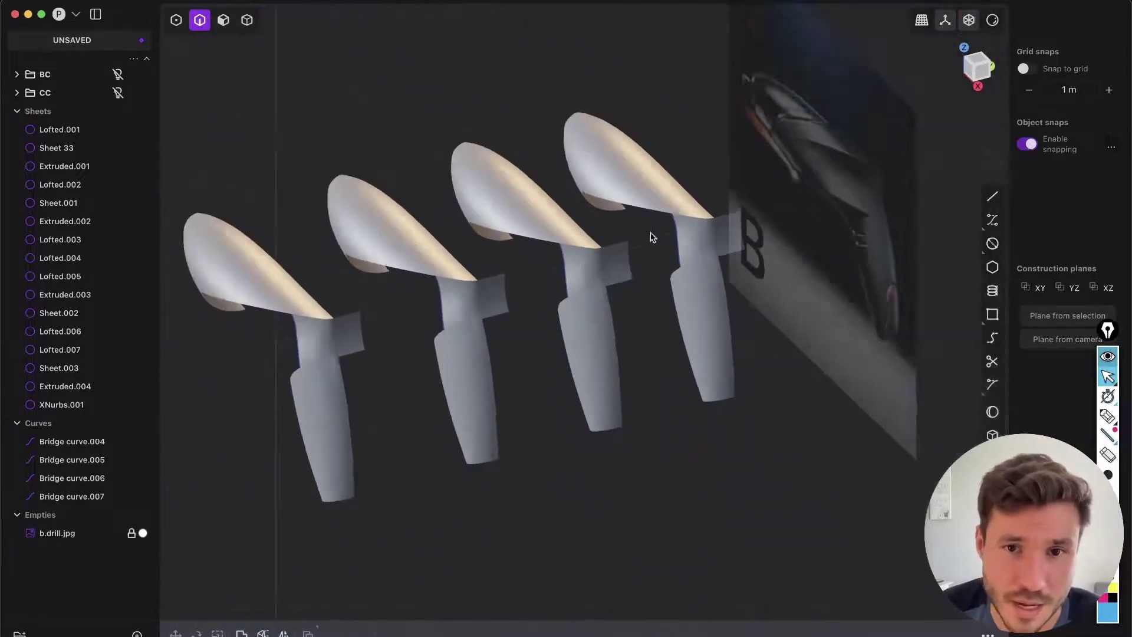
middle_drag(651, 238, 639, 289)
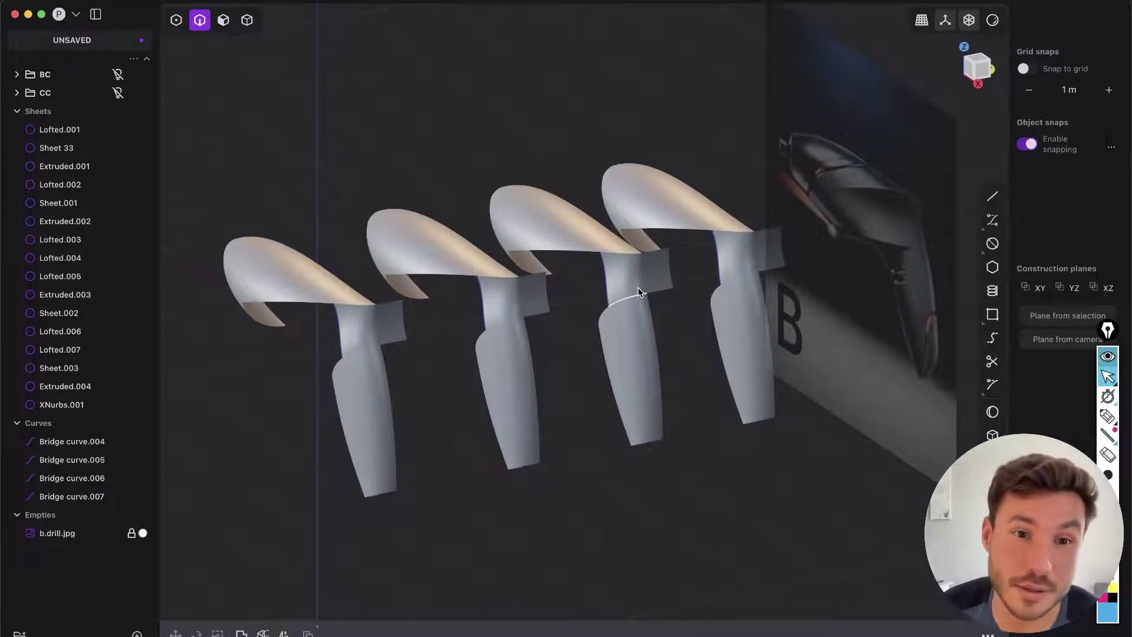
Inspect the neck surfaces of the four drills up close and from several angles, including against the drill reference image
shift+middle_drag(414, 363, 460, 372)
scroll(405, 332, up, 8)
shift+middle_drag(387, 442, 405, 423)
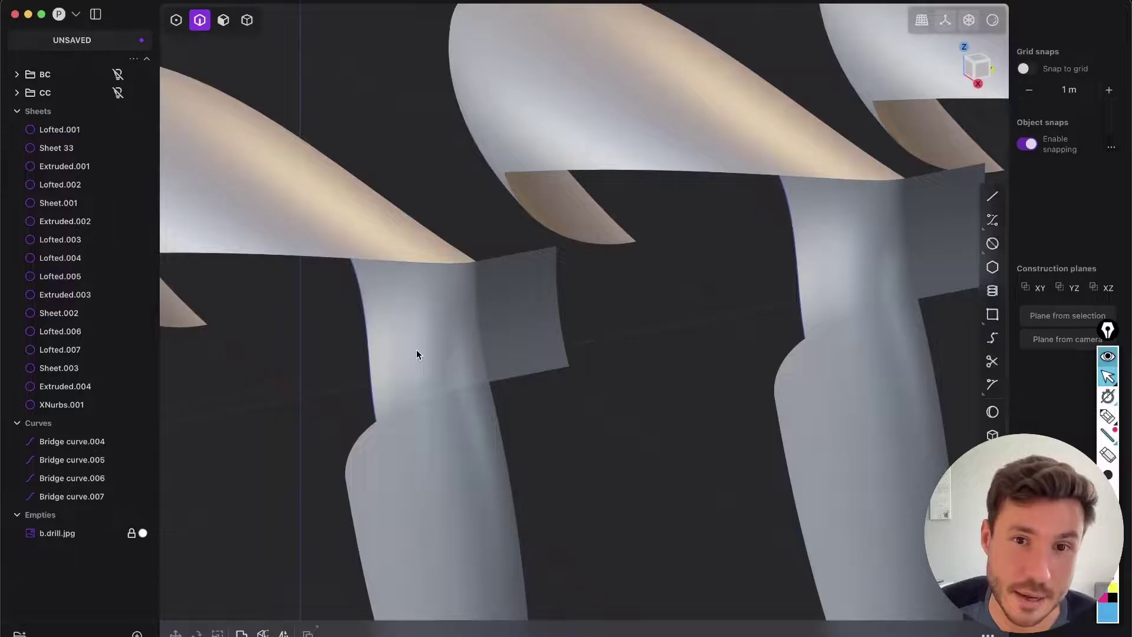
scroll(417, 350, down, 8)
mouse_move(512, 362)
middle_down()
mouse_move(478, 378)
mouse_move(492, 368)
middle_up()
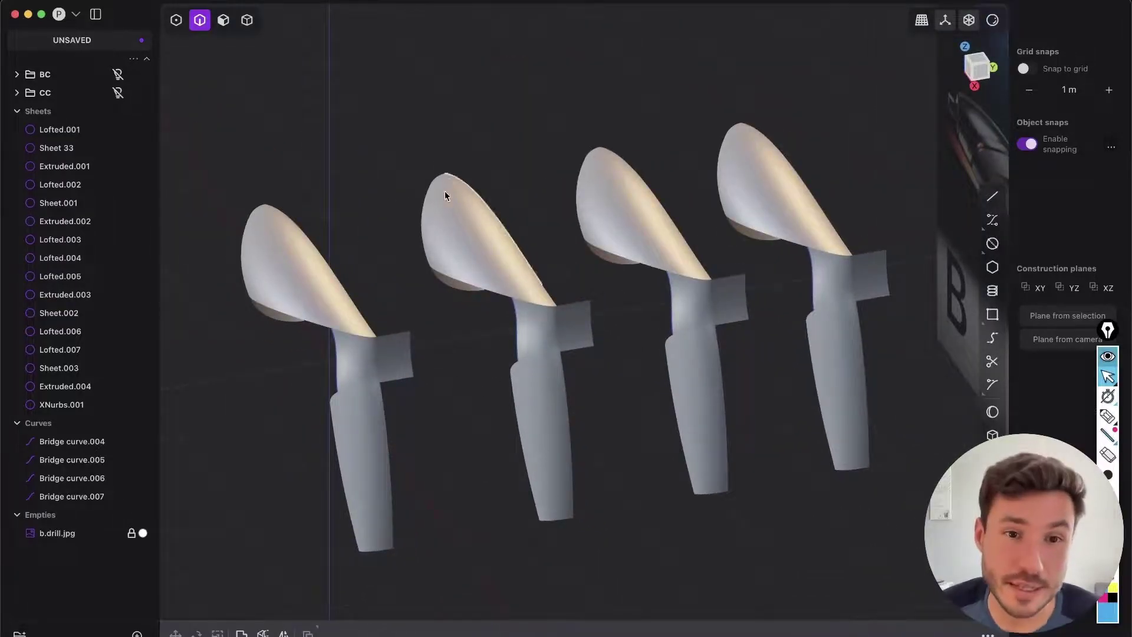
middle_drag(445, 190, 752, 207)
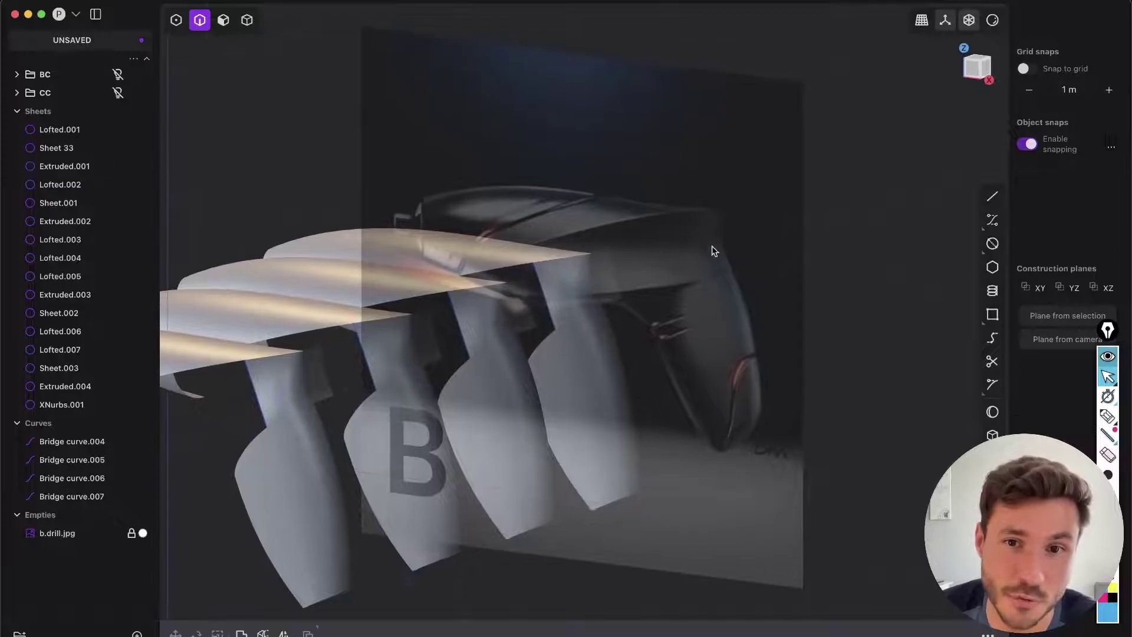
middle_drag(372, 360, 362, 414)
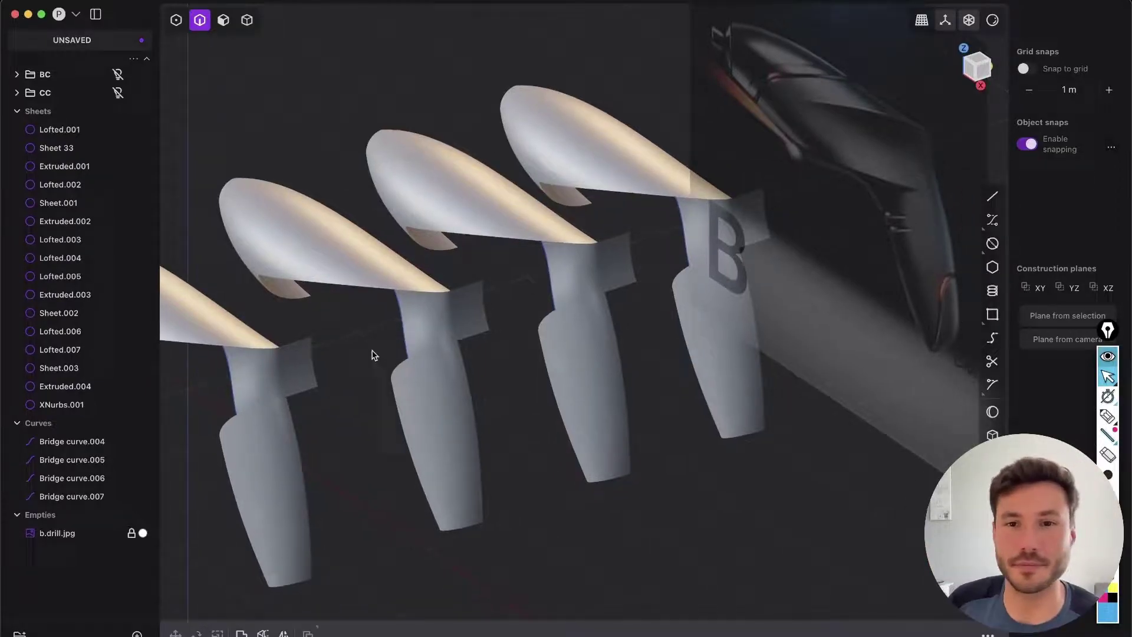
Delete the second, third and fourth drills with their sheets and bridge curves, keeping only the first drill
key(shift+e)
key(Tab)
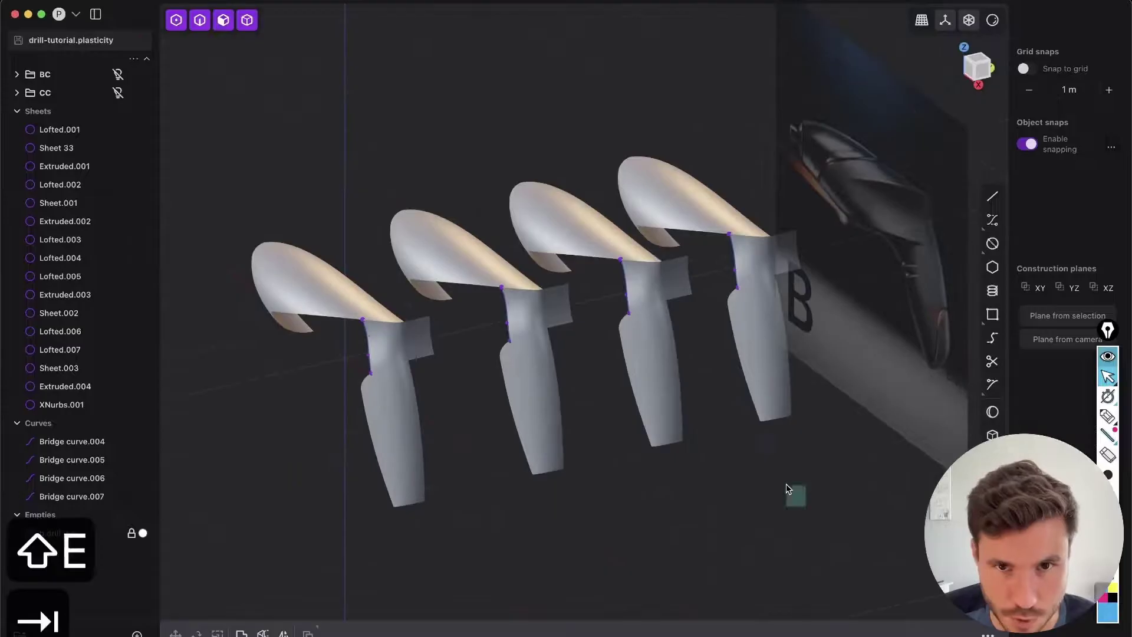
drag(789, 489, 443, 135)
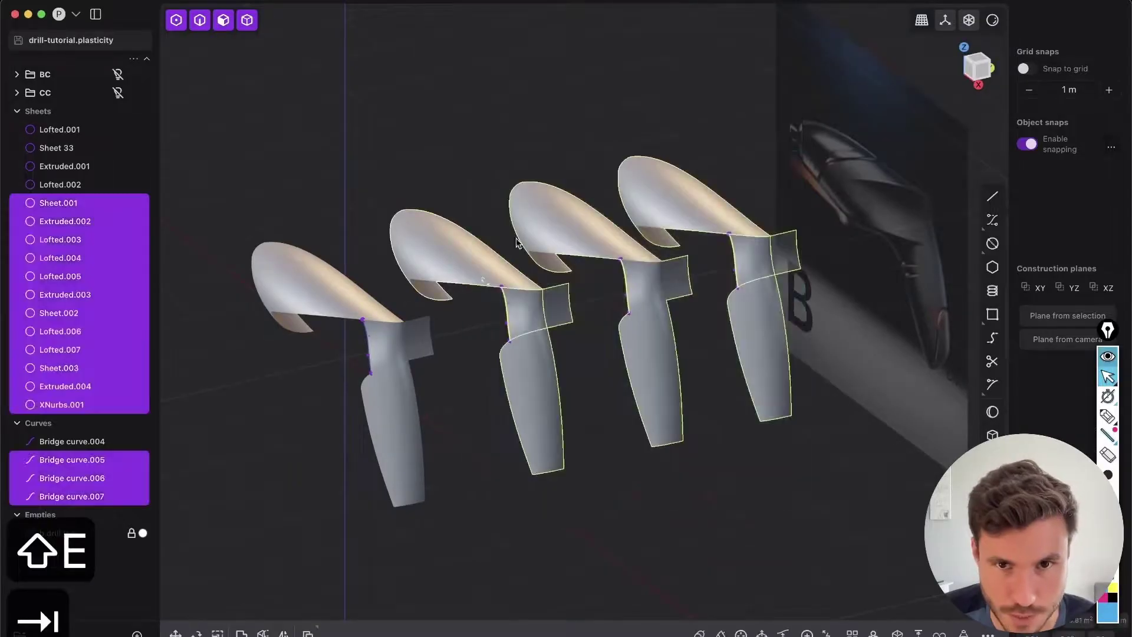
key(x)
Show the edges and delete the remaining drill's lofted surface between the body and the handle
scroll(446, 352, up, 5)
key(shift+e)
scroll(624, 252, up, 5)
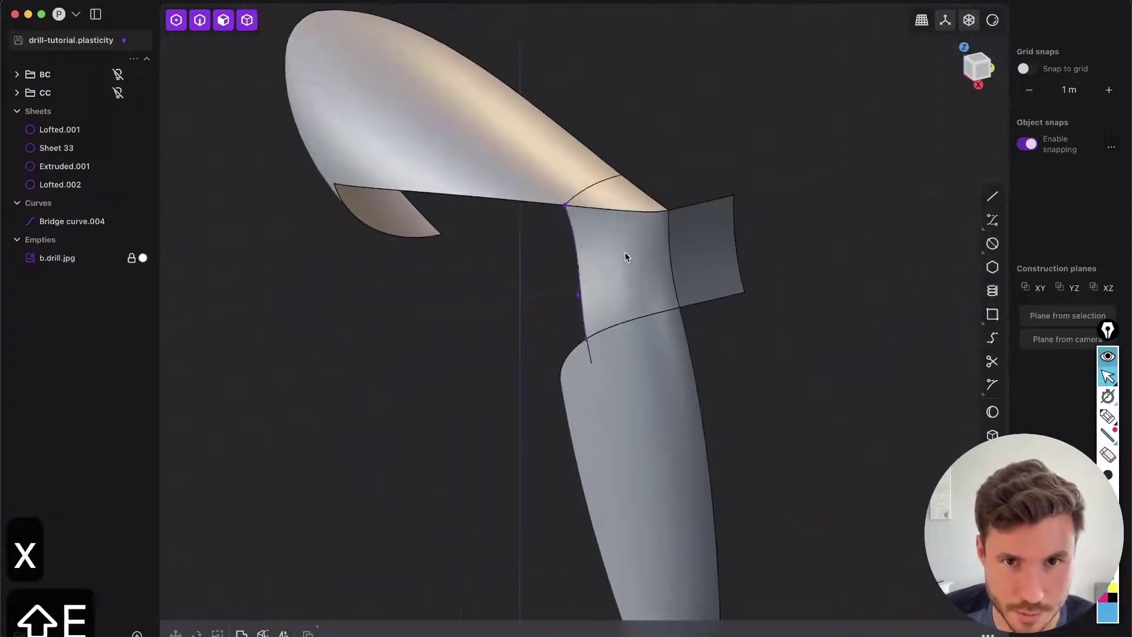
scroll(685, 292, up, 1)
key(x)
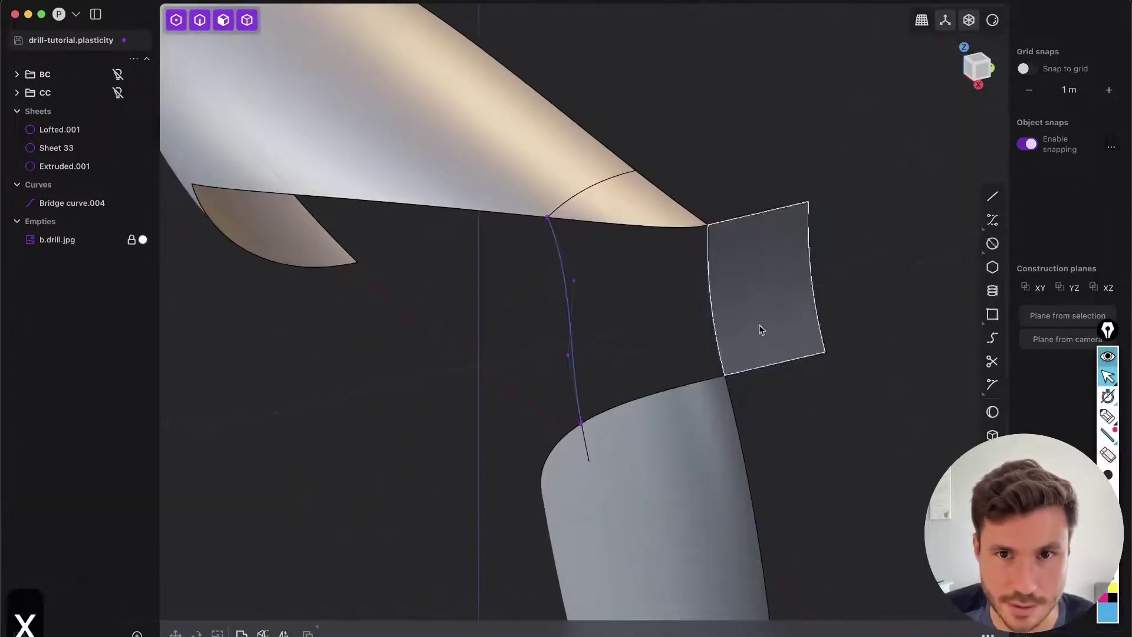
Loft the extruded sheet's inner edge to the bridge curve with G1 continuity, using the handle's upper edge and body's lower edge as guides
scroll(631, 268, up, 2)
scroll(631, 242, up, 1)
key(2)
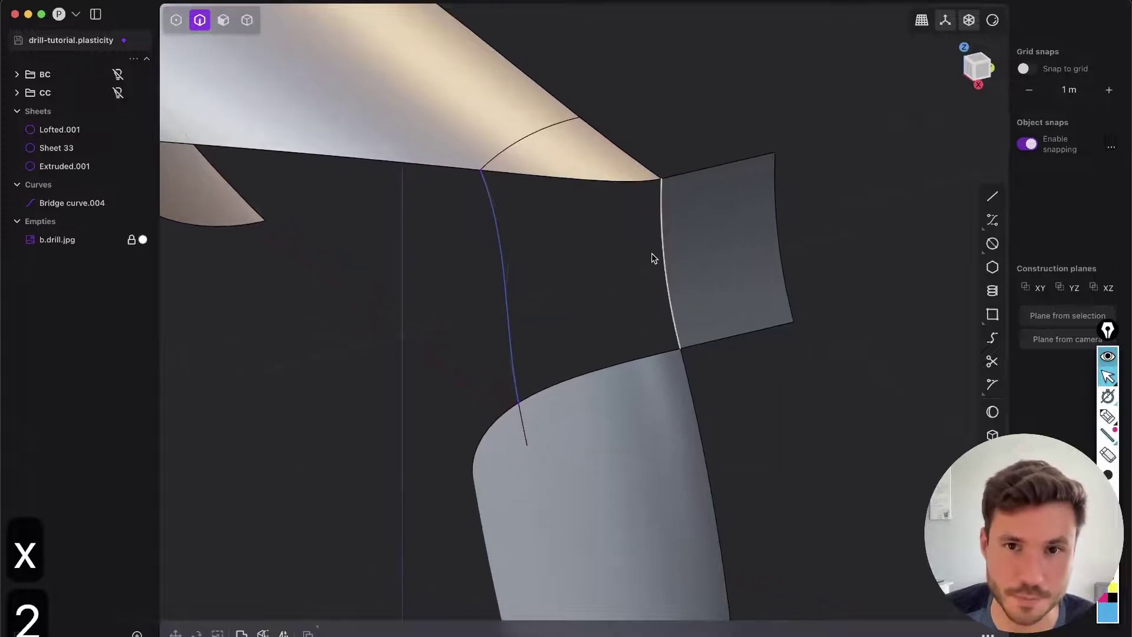
click(663, 245)
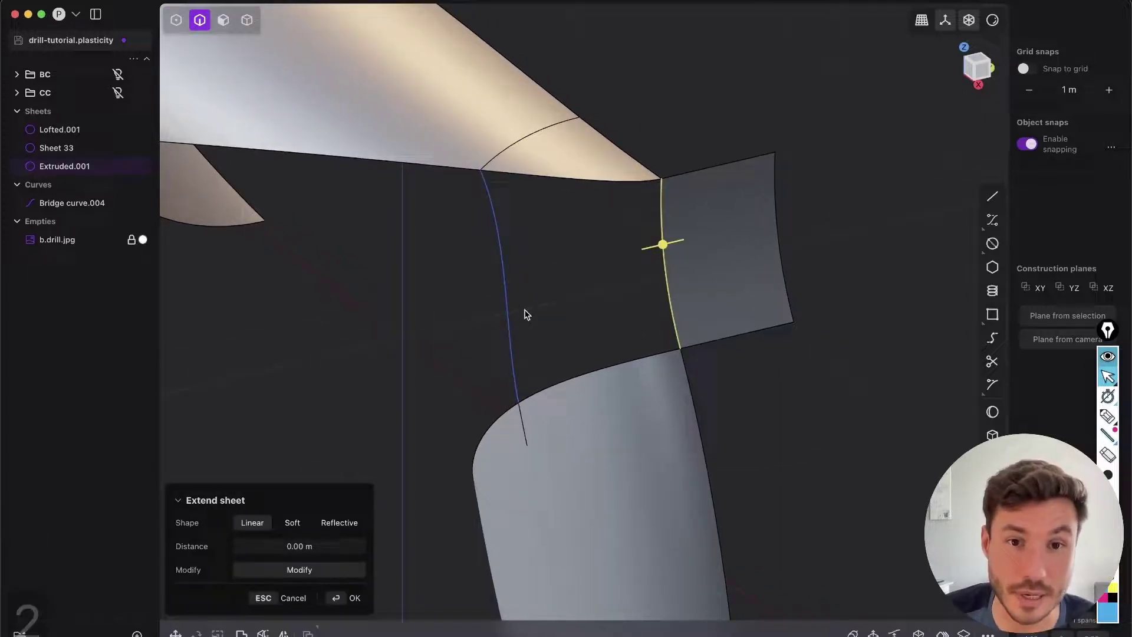
click(506, 322)
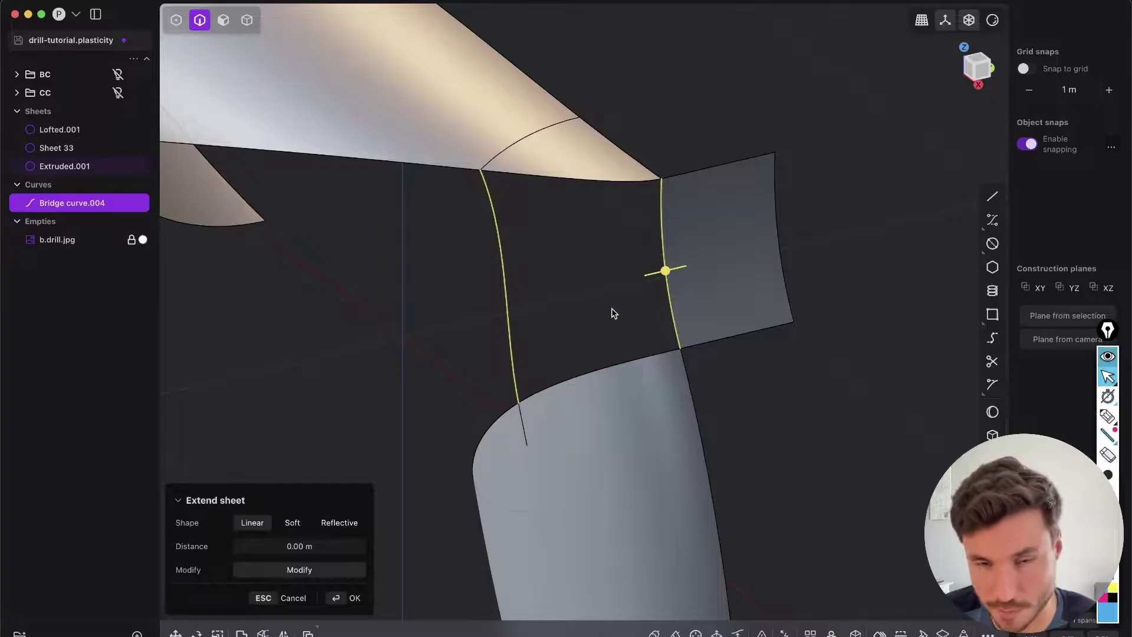
key(l)
click(617, 372)
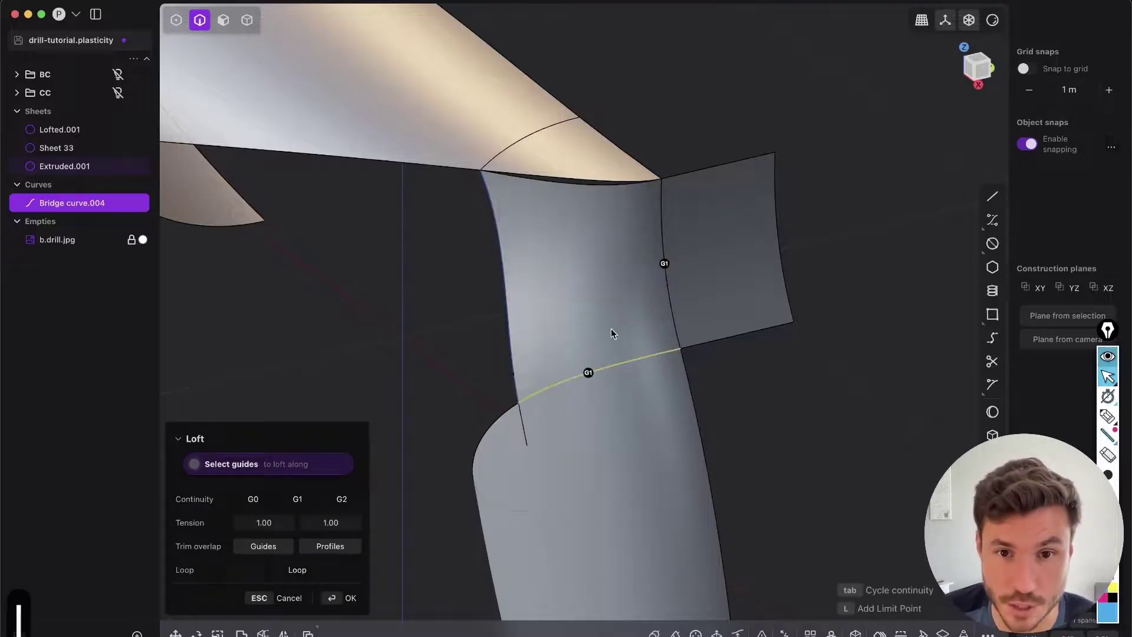
click(575, 179)
click(566, 179)
right_click(683, 139)
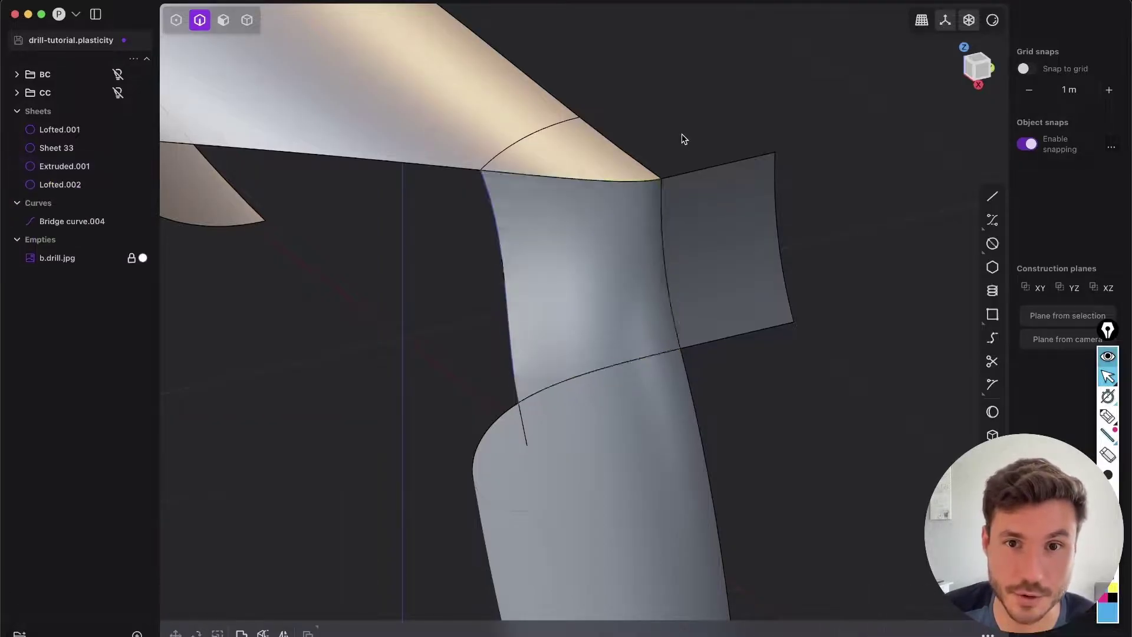
Hide the edges and examine the rebuilt loft between body and handle from several angles
scroll(682, 227, down, 4)
key(shift+e)
middle_drag(681, 228, 531, 294)
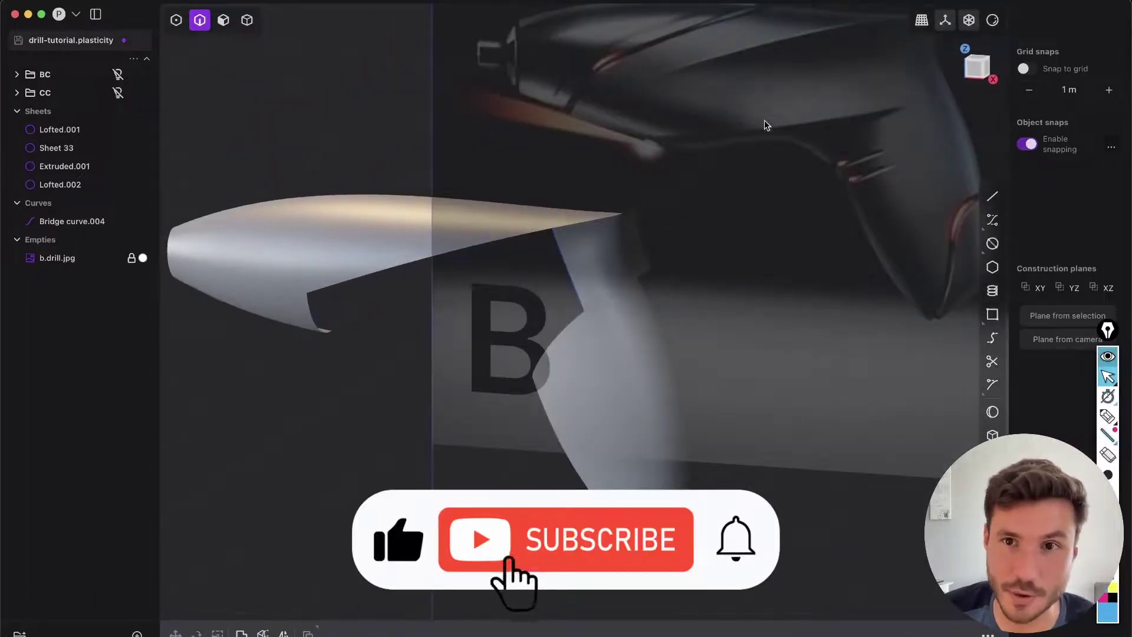
middle_drag(765, 119, 622, 310)
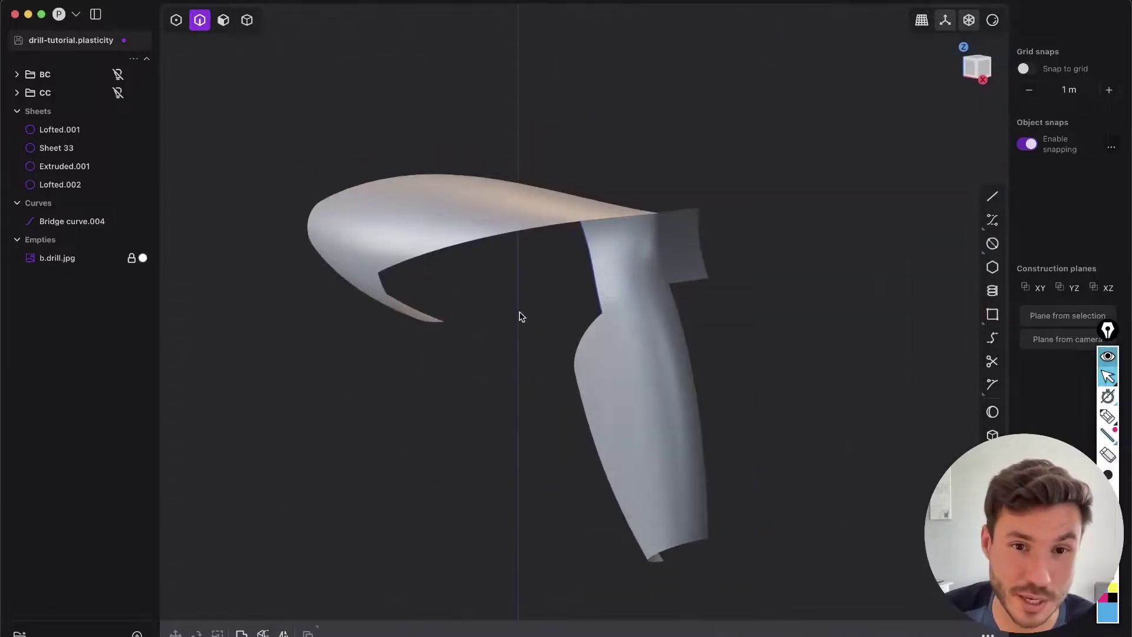
middle_drag(578, 328, 592, 271)
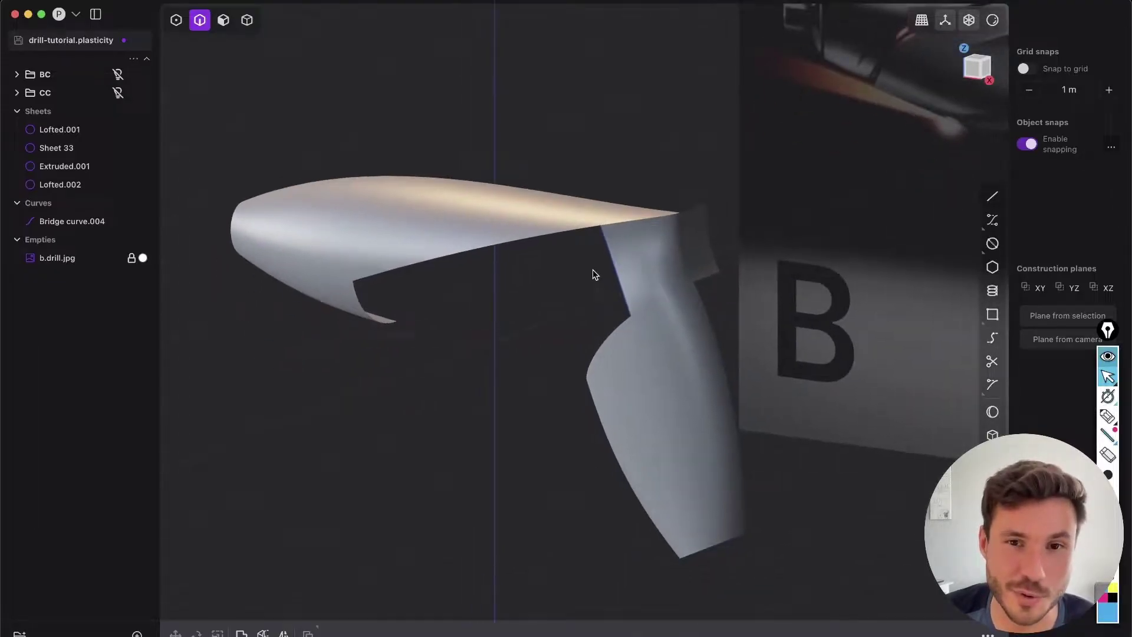